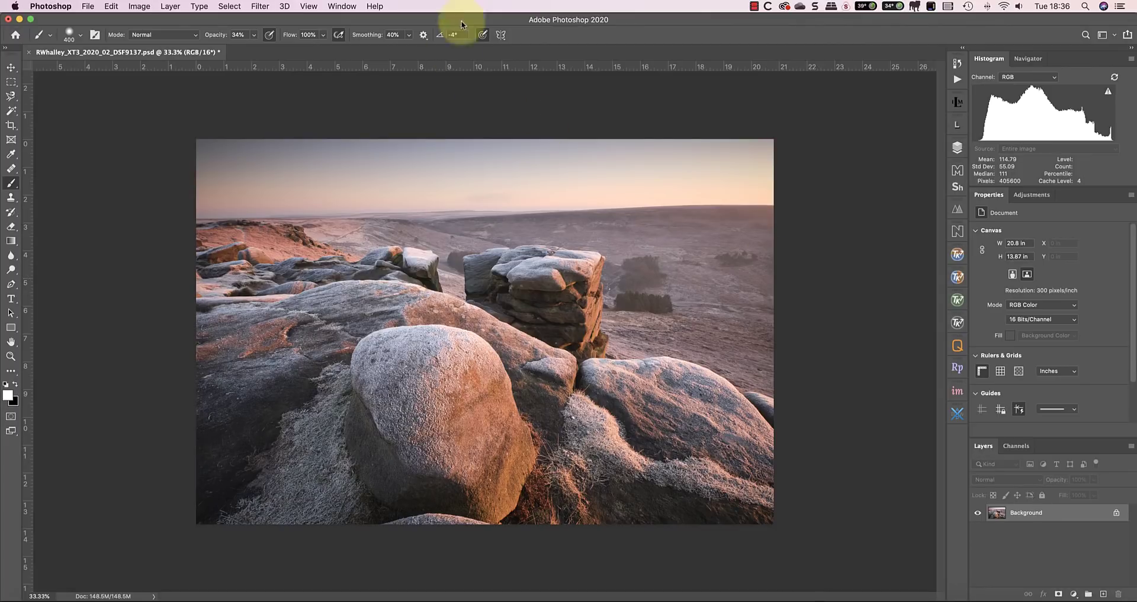
- Launch Nik Selective Tool 2 from File > Automate
left_click(84, 6)
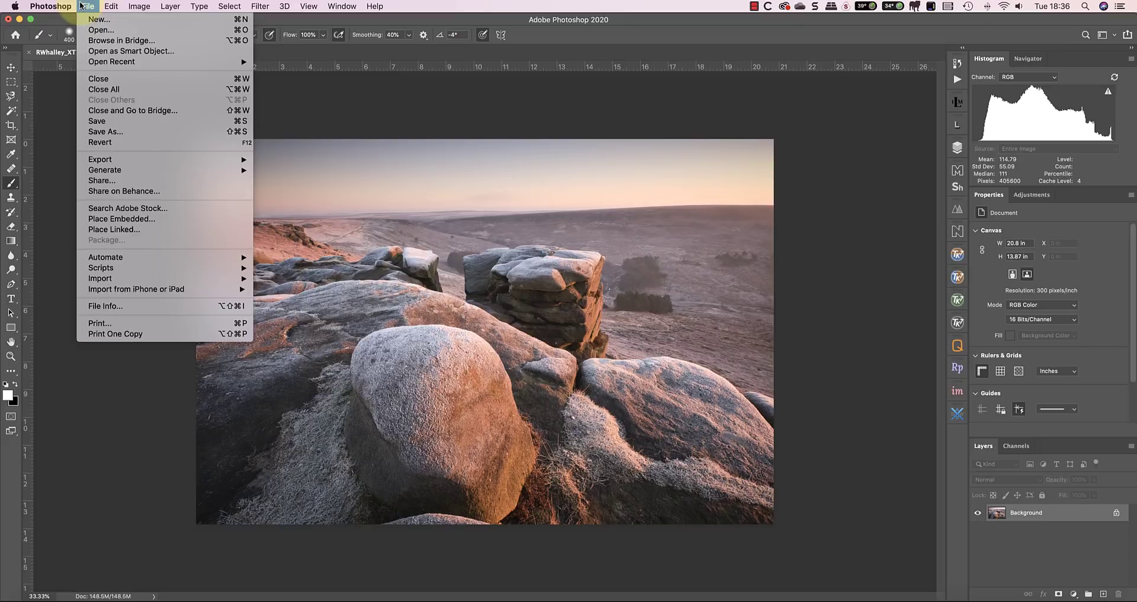
mouse_move(242, 257)
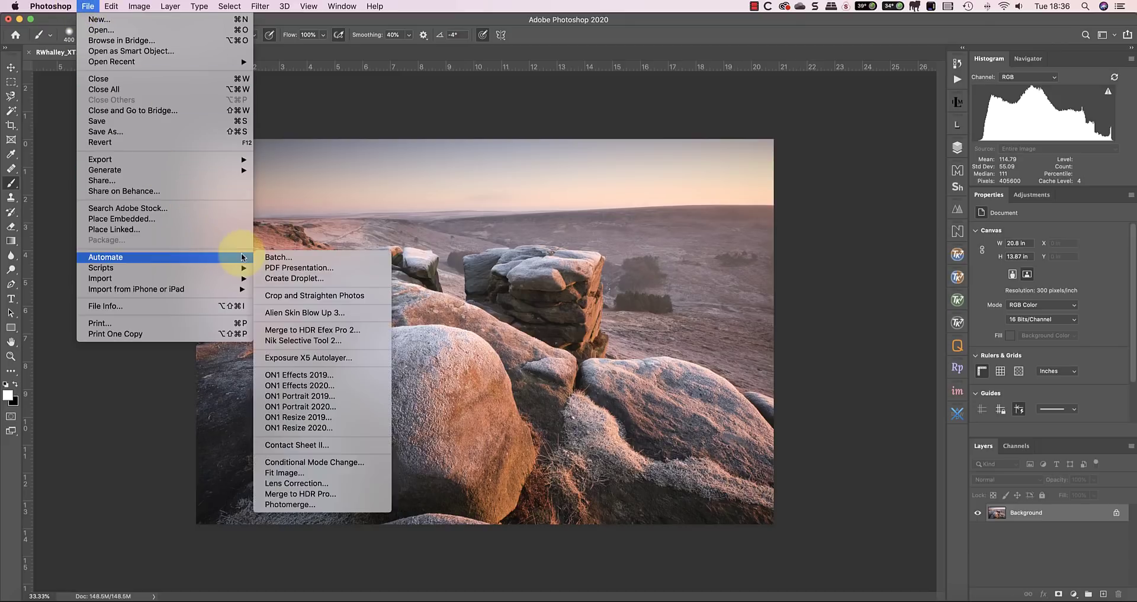
left_click(323, 339)
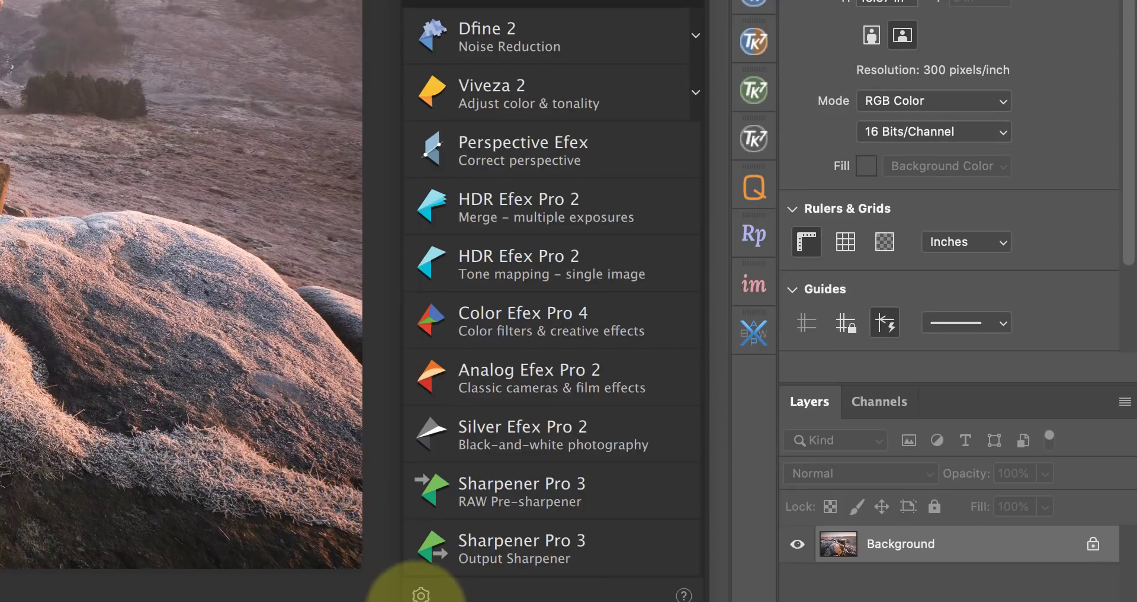
- Review and confirm the Nik Collection settings, then collapse the panel to compact form
left_click(421, 594)
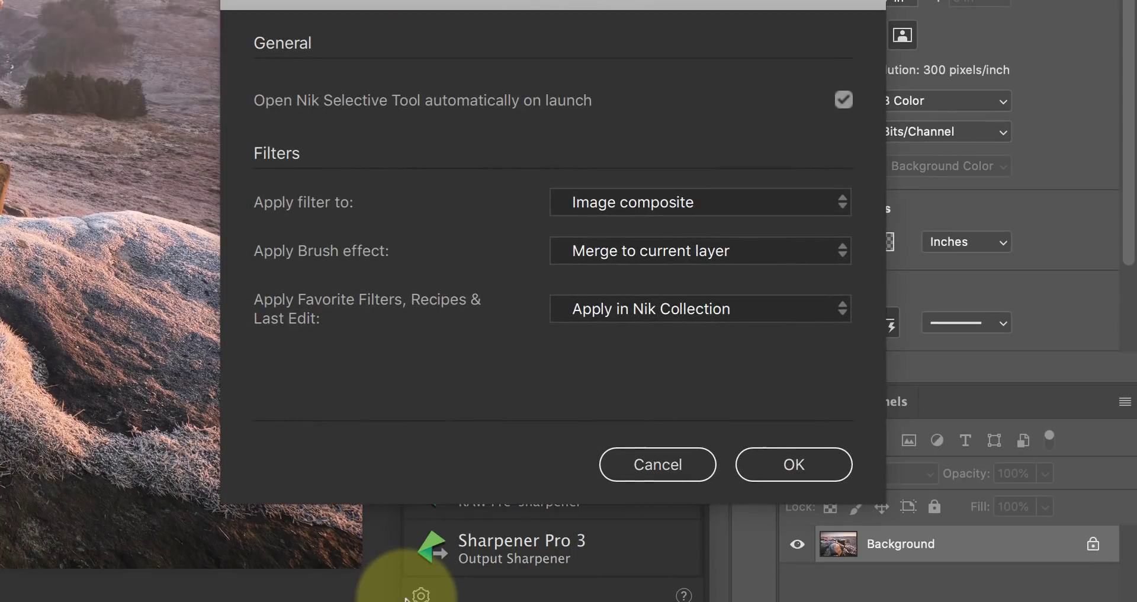
left_click(787, 463)
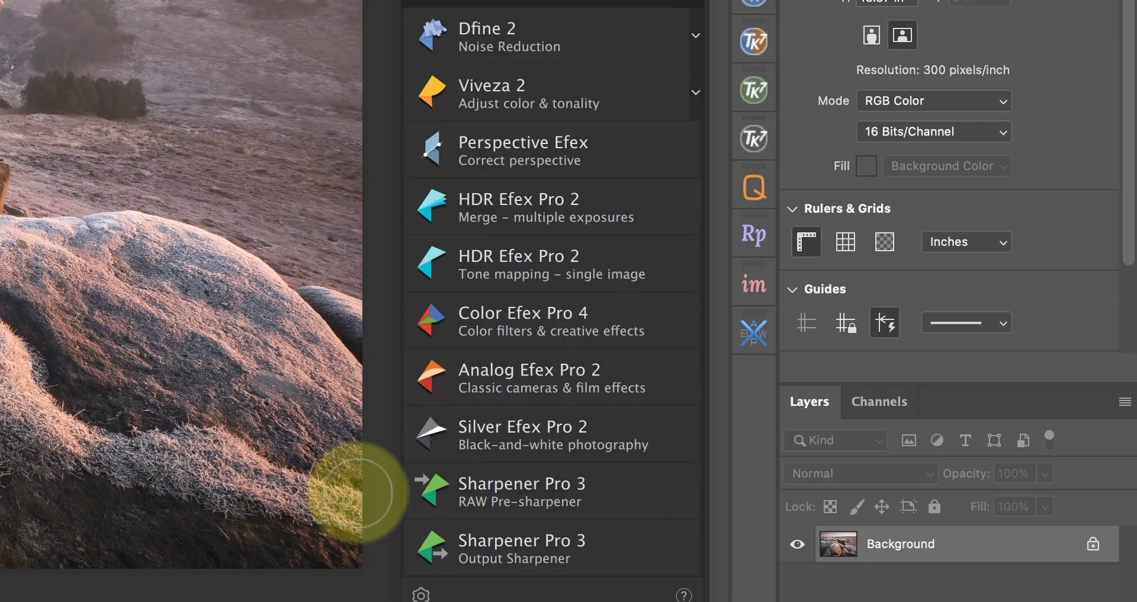
left_click(451, 3)
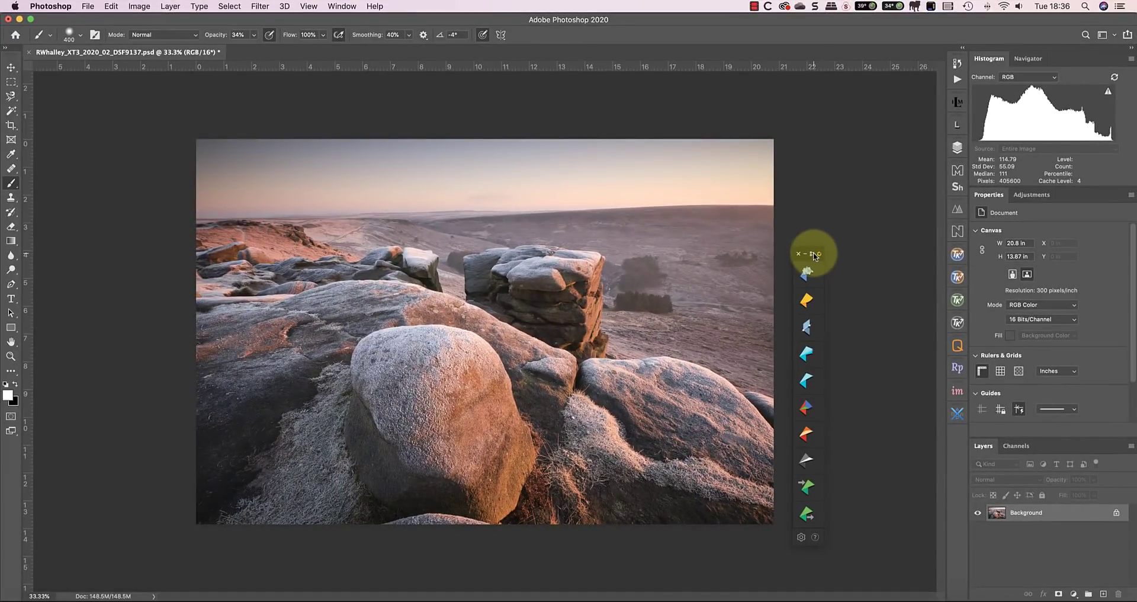
- Expand, minimise and restore the Selective Tool panel, then start Viveza 2 on a new layer
left_click(812, 254)
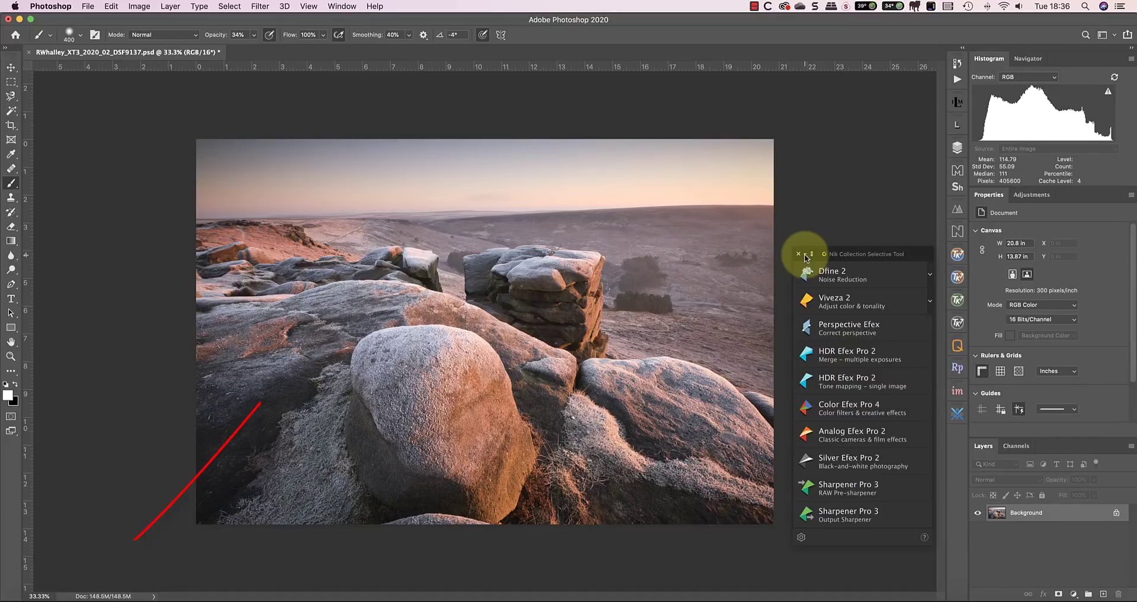
left_click(805, 254)
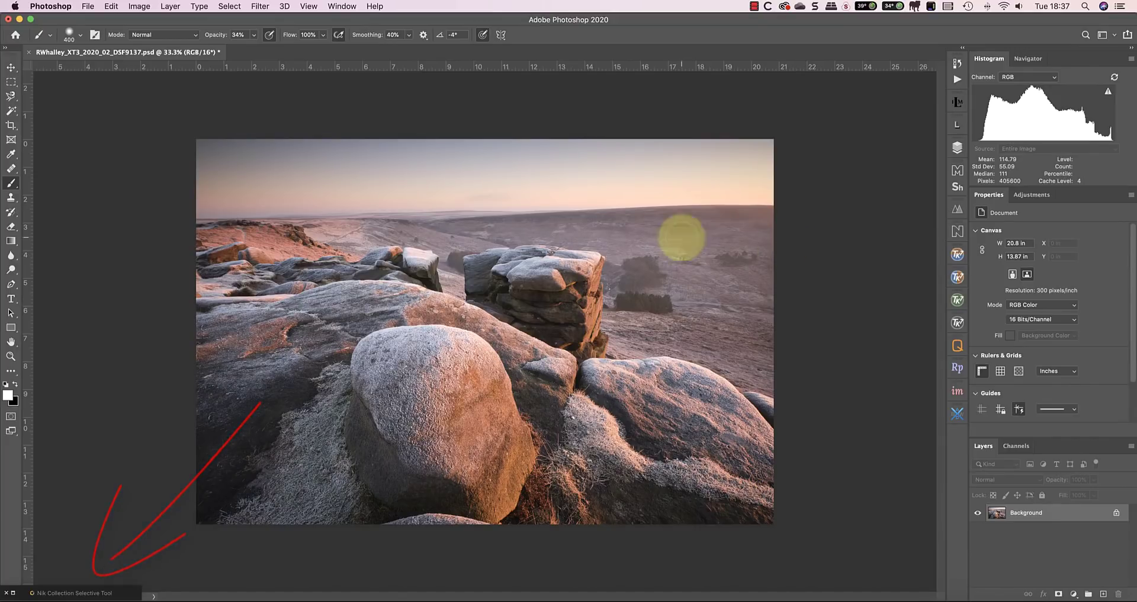
left_click(12, 592)
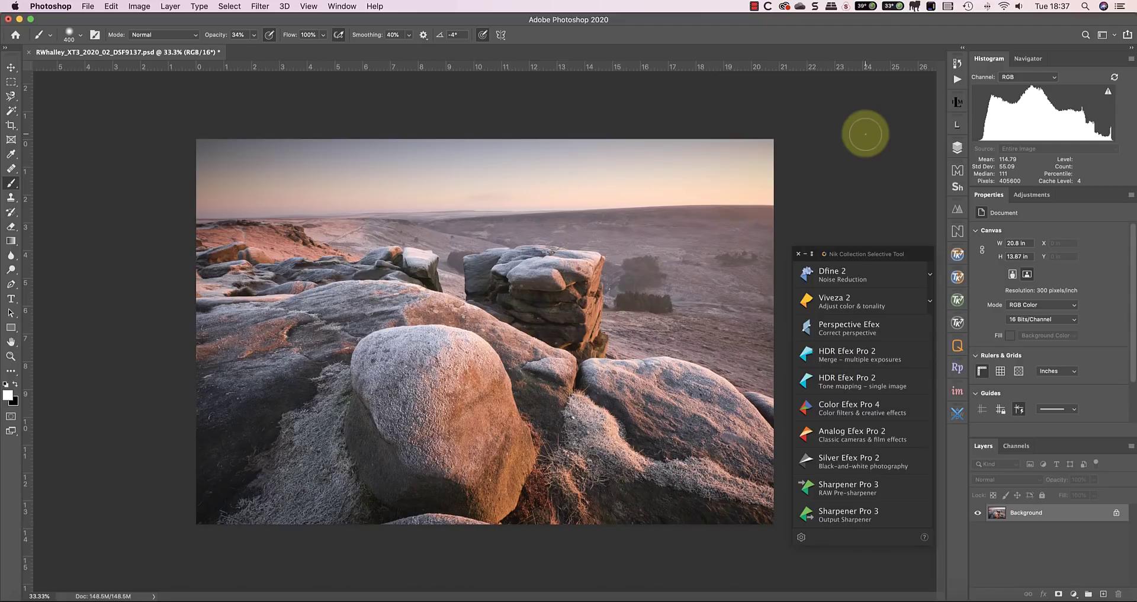
left_click(837, 301)
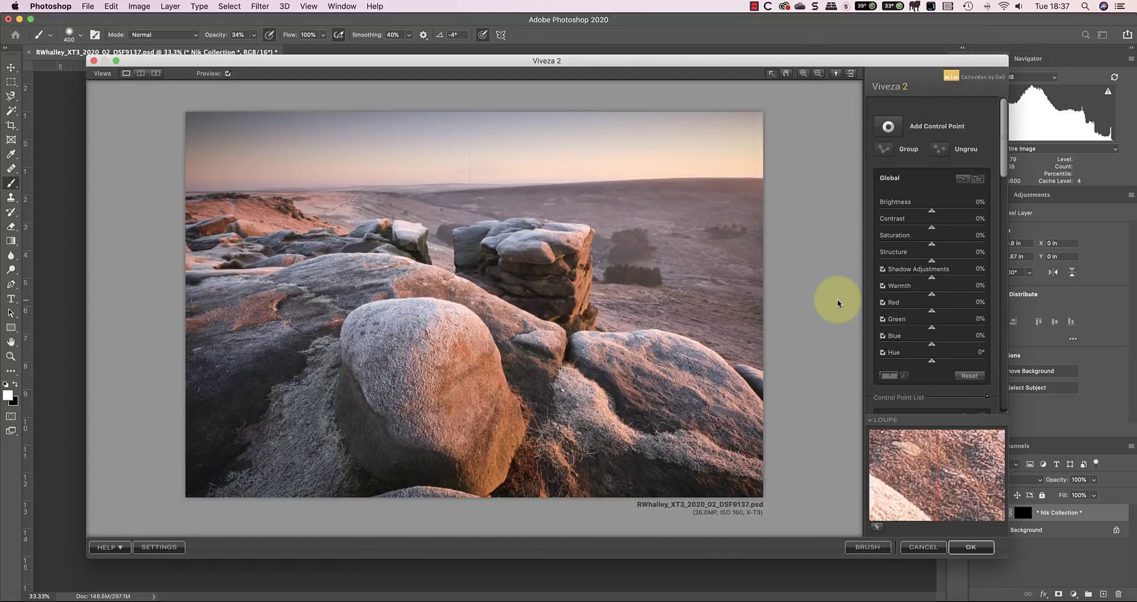
- Place an enlarged control point on the central boulder with Warmth raised to 35%
left_click(888, 128)
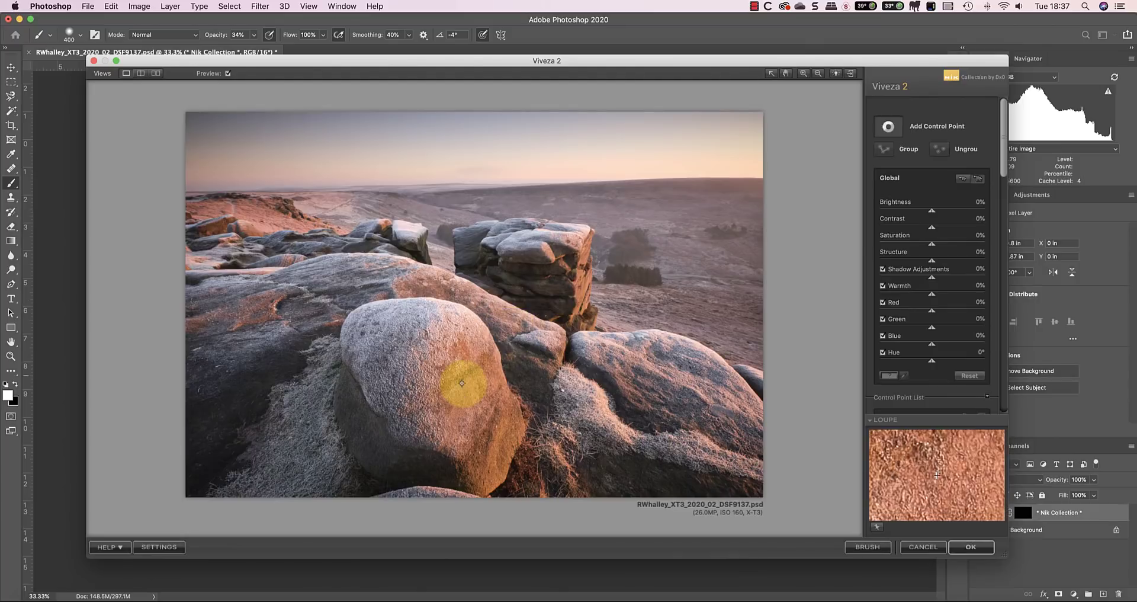
left_click(464, 385)
left_click_drag(491, 386, 507, 386)
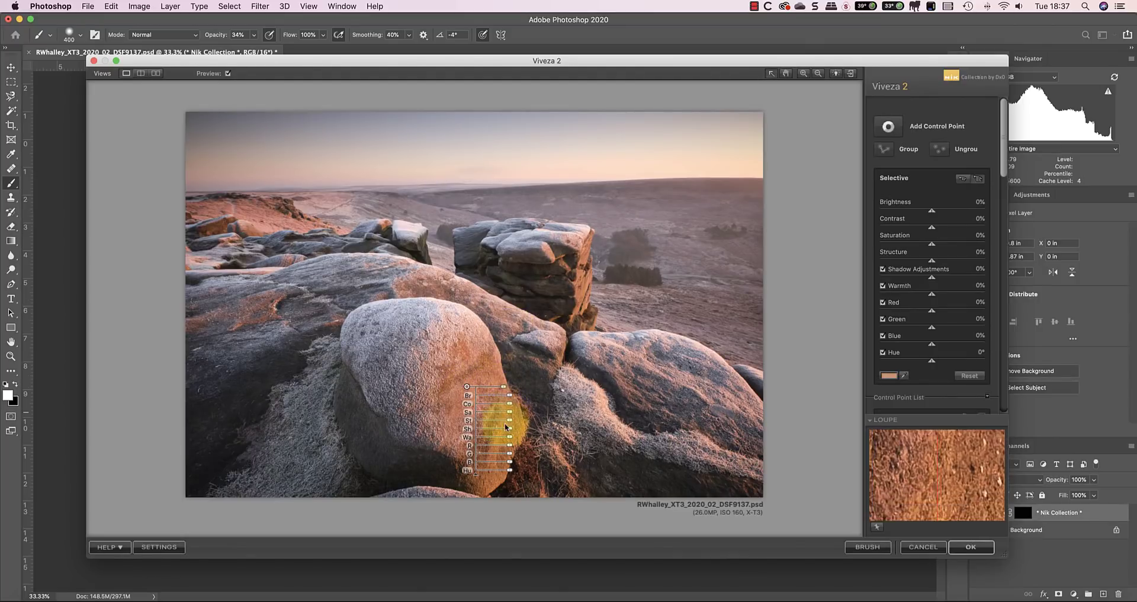
left_click_drag(509, 437, 259, 225)
left_click(607, 371)
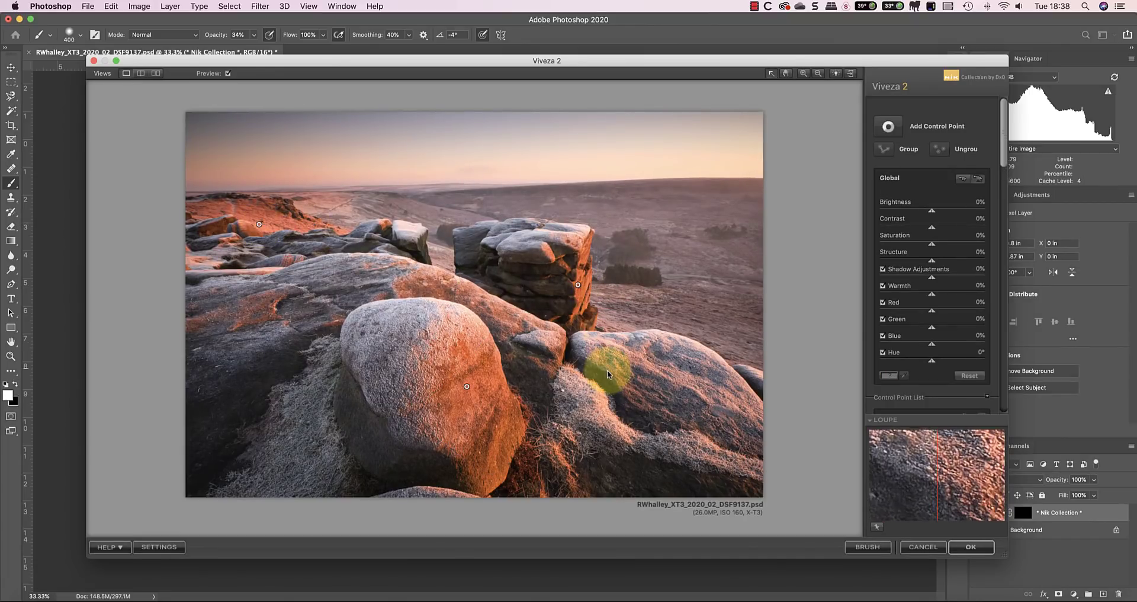
- Brush the Viveza warming onto the central boulder and far-left rocks, then cancel the Nik layer
left_click(867, 547)
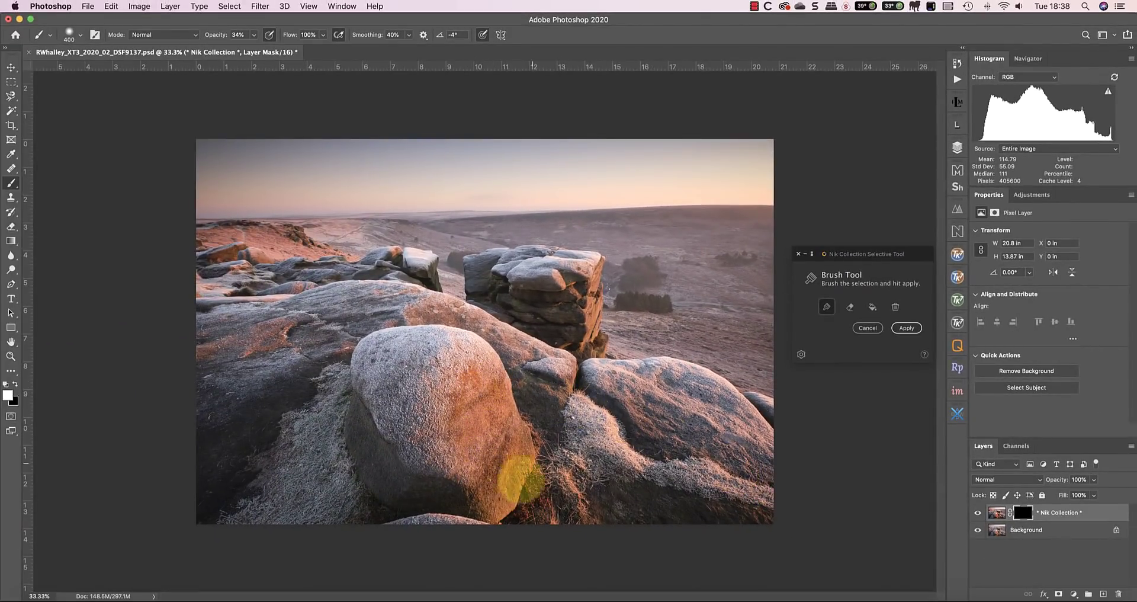
mouse_move(504, 517)
left_mouse_down()
mouse_move(538, 497)
mouse_move(520, 499)
mouse_move(516, 457)
mouse_move(479, 405)
mouse_move(478, 379)
mouse_move(509, 399)
mouse_move(467, 445)
mouse_move(491, 474)
mouse_move(516, 459)
mouse_move(541, 469)
mouse_move(546, 406)
mouse_move(531, 362)
mouse_move(546, 360)
mouse_move(519, 335)
mouse_move(444, 317)
mouse_move(536, 367)
mouse_move(598, 291)
mouse_move(600, 339)
mouse_move(597, 286)
mouse_move(587, 334)
mouse_move(586, 289)
left_mouse_up()
mouse_move(297, 225)
left_mouse_down()
mouse_move(234, 243)
mouse_move(339, 246)
mouse_move(201, 255)
mouse_move(301, 271)
mouse_move(278, 247)
mouse_move(229, 239)
mouse_move(344, 257)
mouse_move(195, 247)
mouse_move(333, 247)
mouse_move(265, 256)
left_mouse_up()
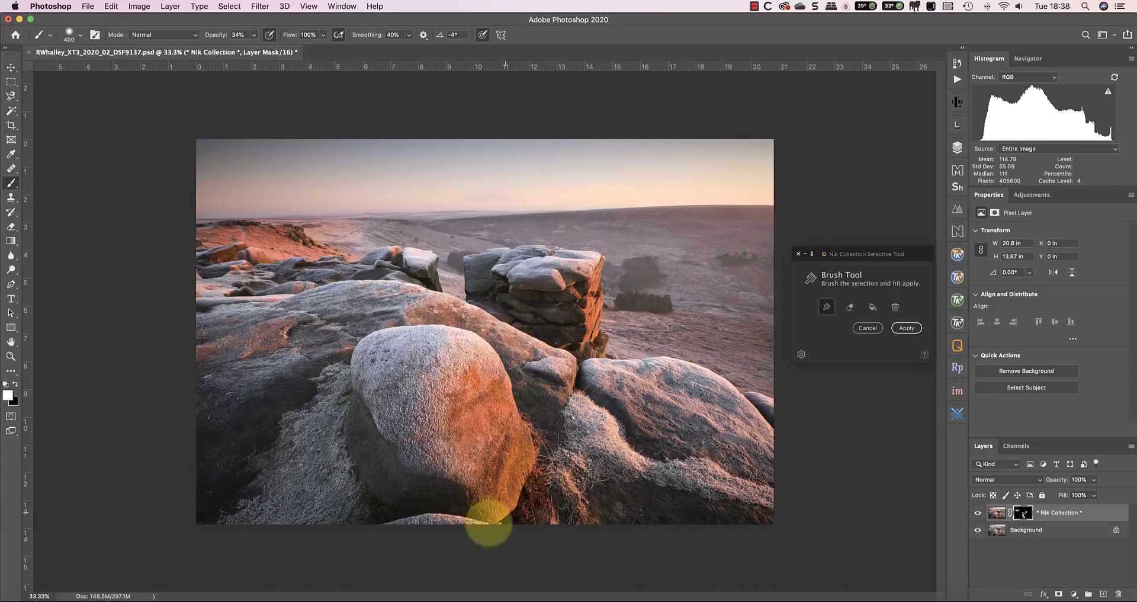
left_click(682, 431)
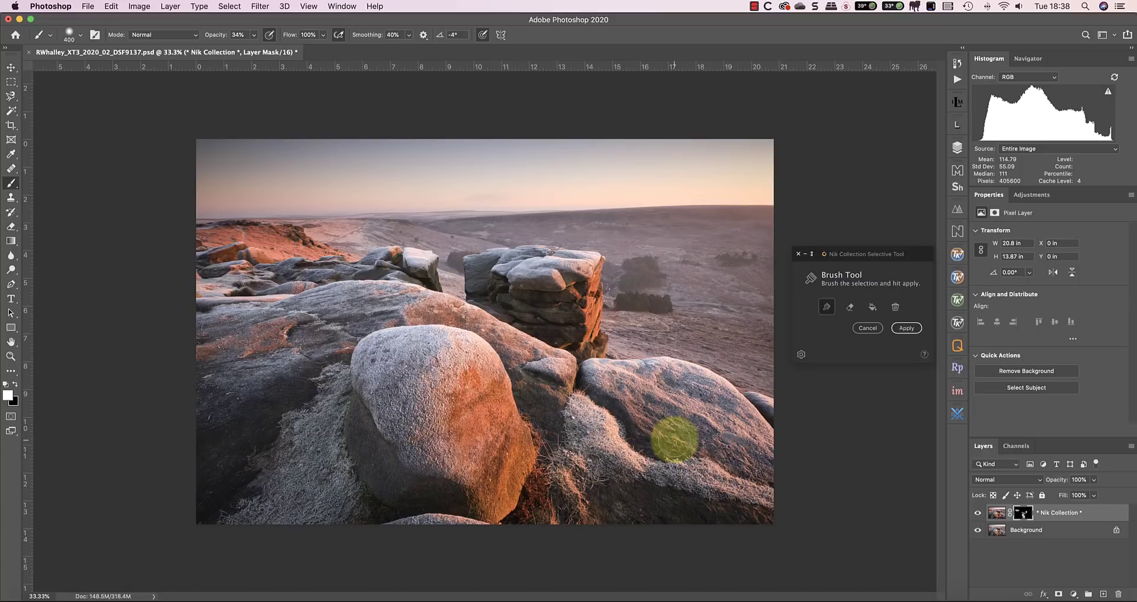
left_click(867, 328)
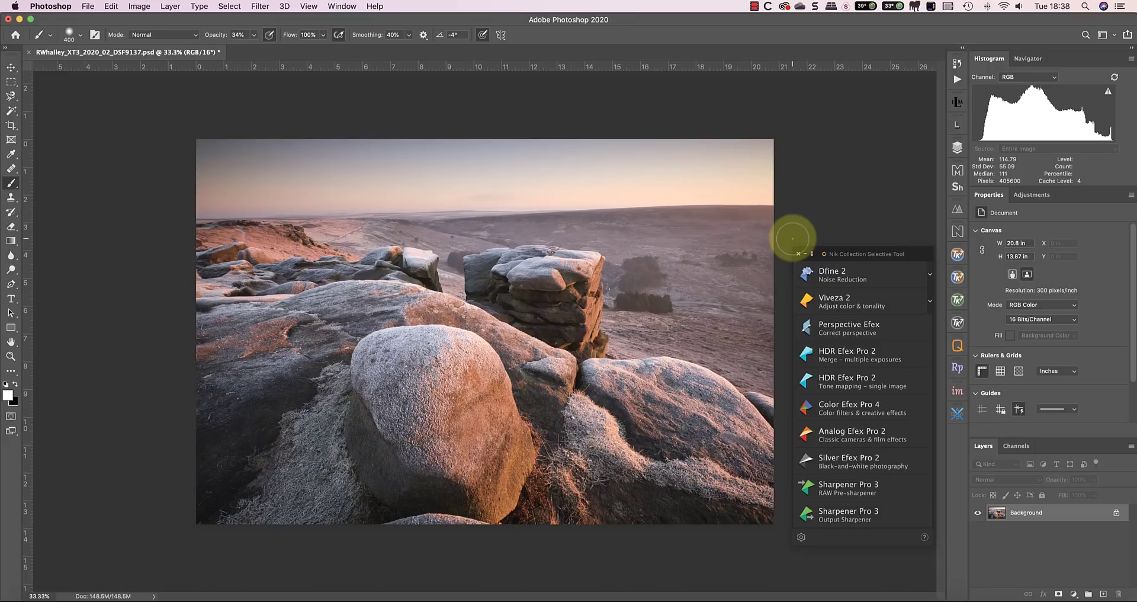
- Duplicate the Background layer as Background copy
right_click(1054, 515)
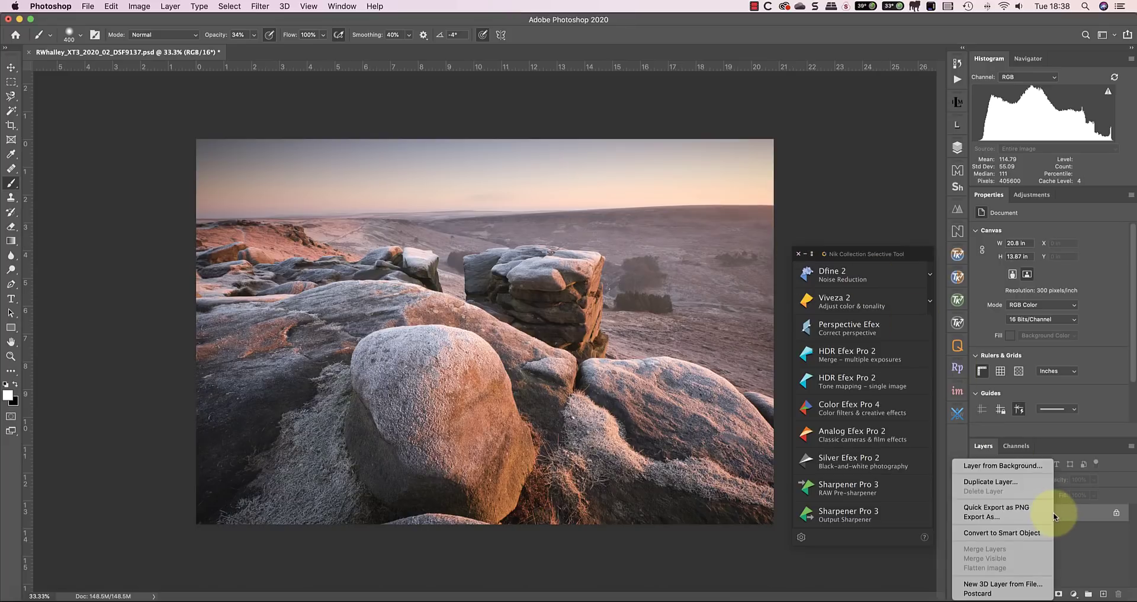
left_click(1010, 486)
left_click(856, 483)
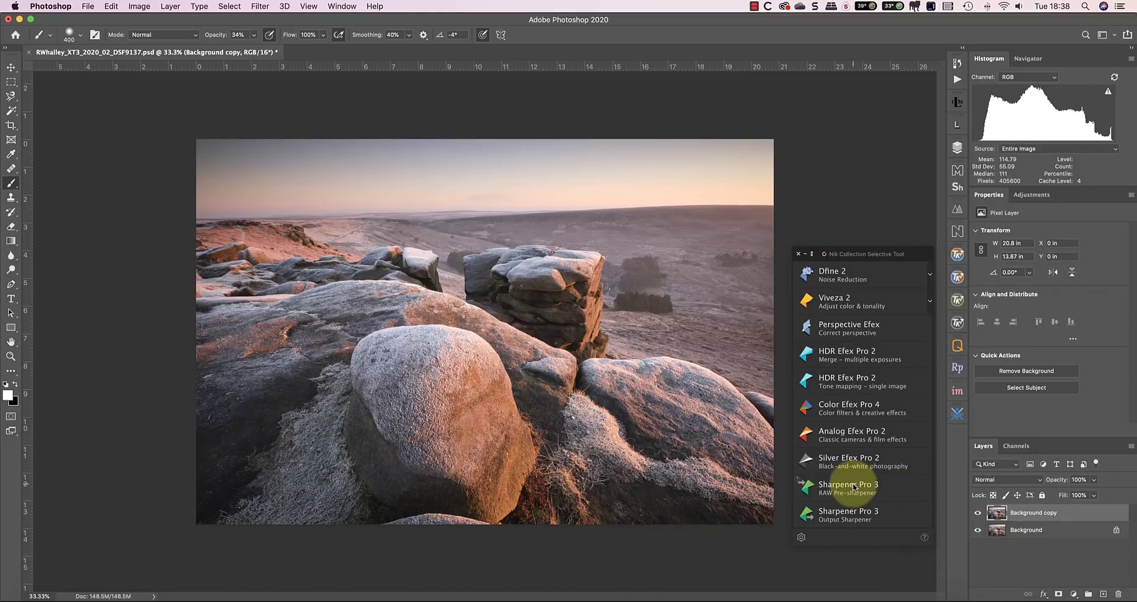
- Convert the copy for Smart Filters and rerun Viveza 2's Last Edit on it
left_click(261, 6)
left_click(283, 37)
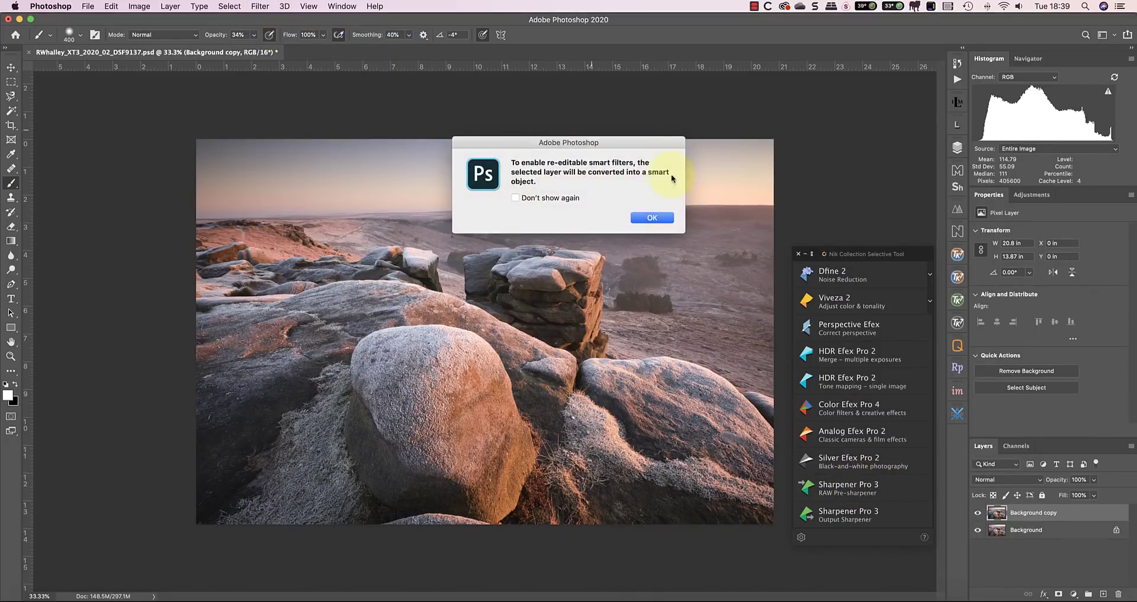
left_click(651, 217)
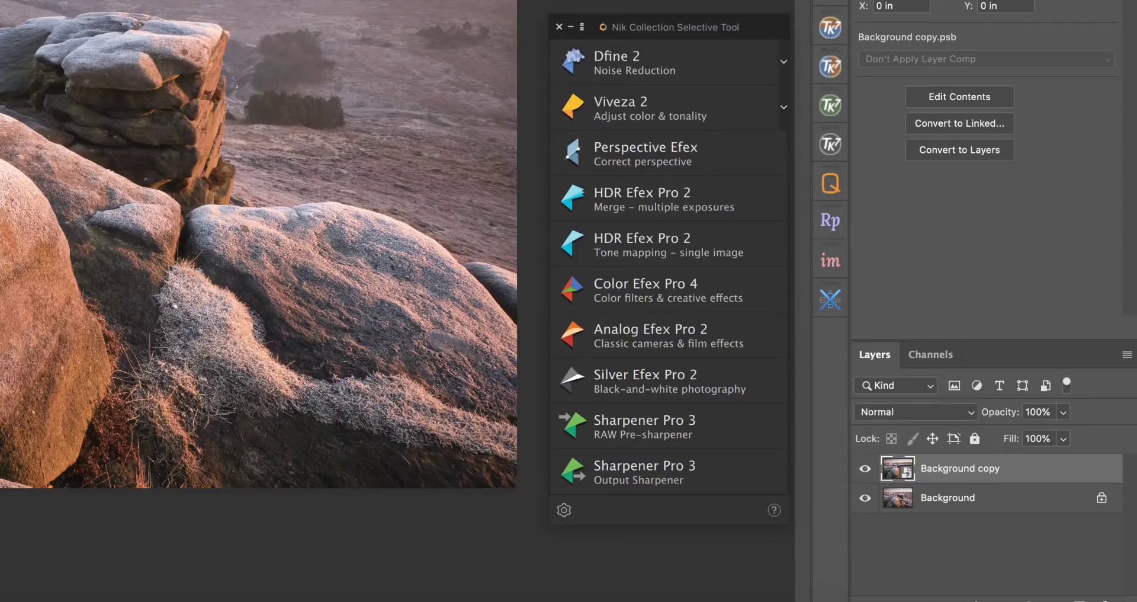
left_click(783, 106)
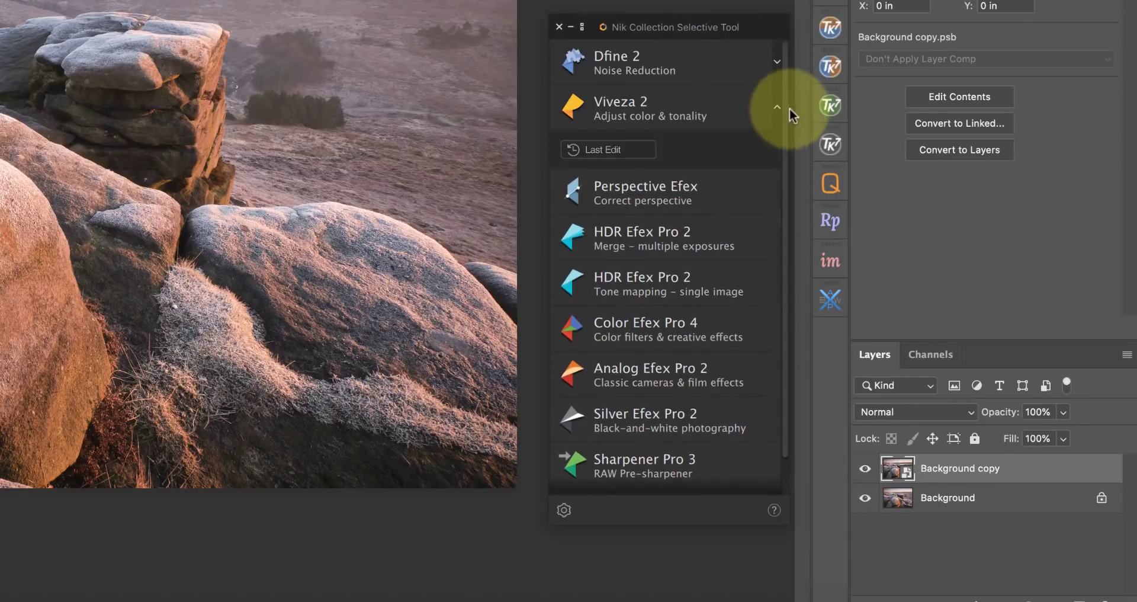
left_click(619, 152)
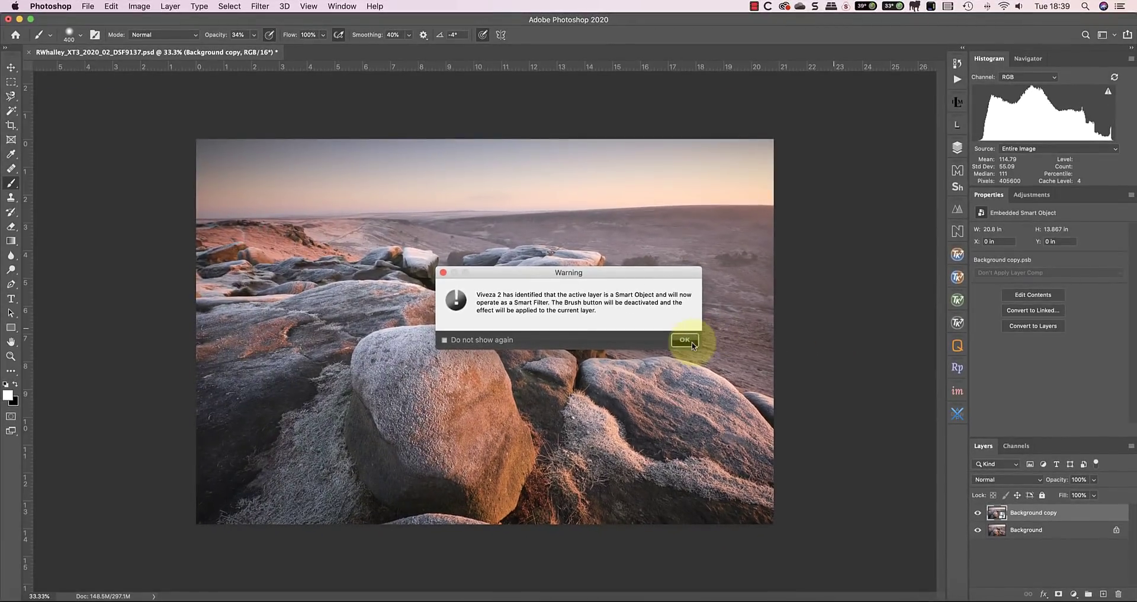
- Set global Warmth to 3%, cut the boulder point's Warmth to 11% and Saturation, and apply
left_click(685, 339)
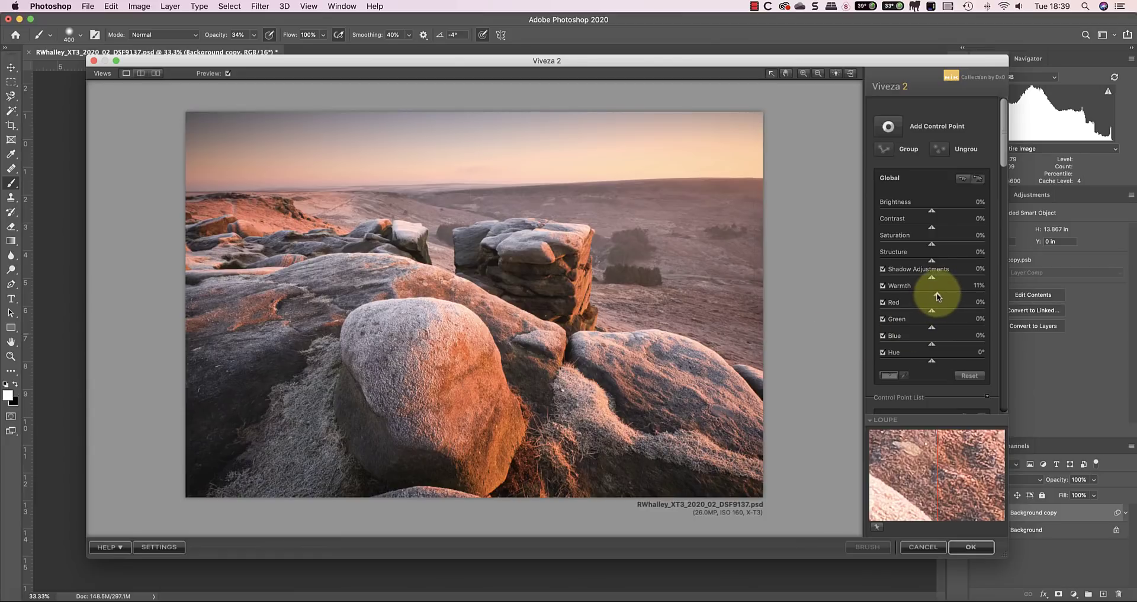
left_click_drag(937, 291, 933, 292)
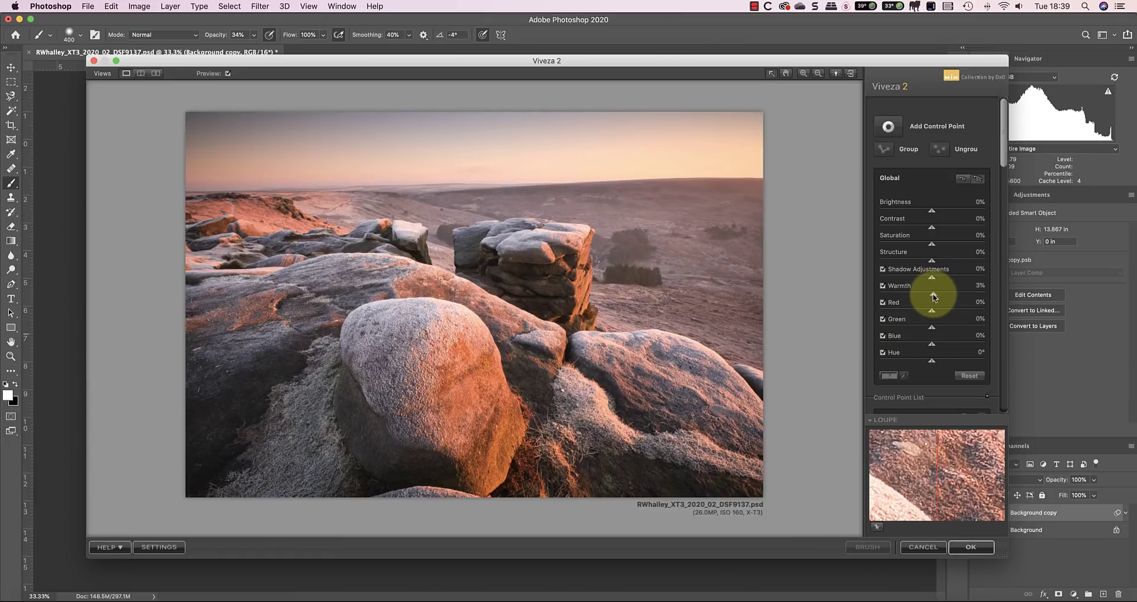
left_click(467, 386)
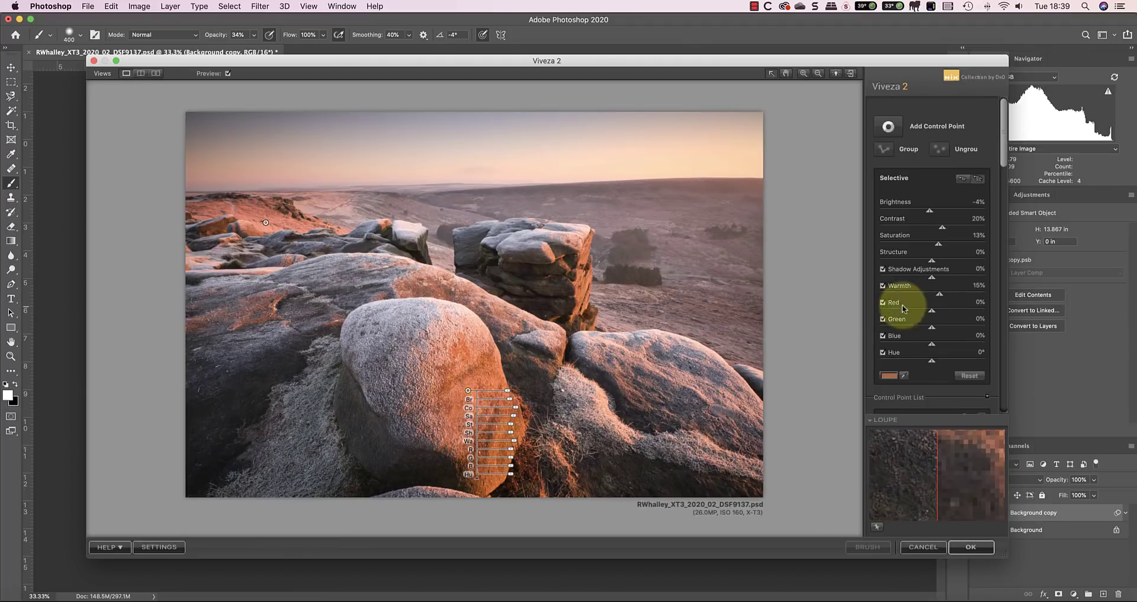
left_click_drag(940, 294, 936, 293)
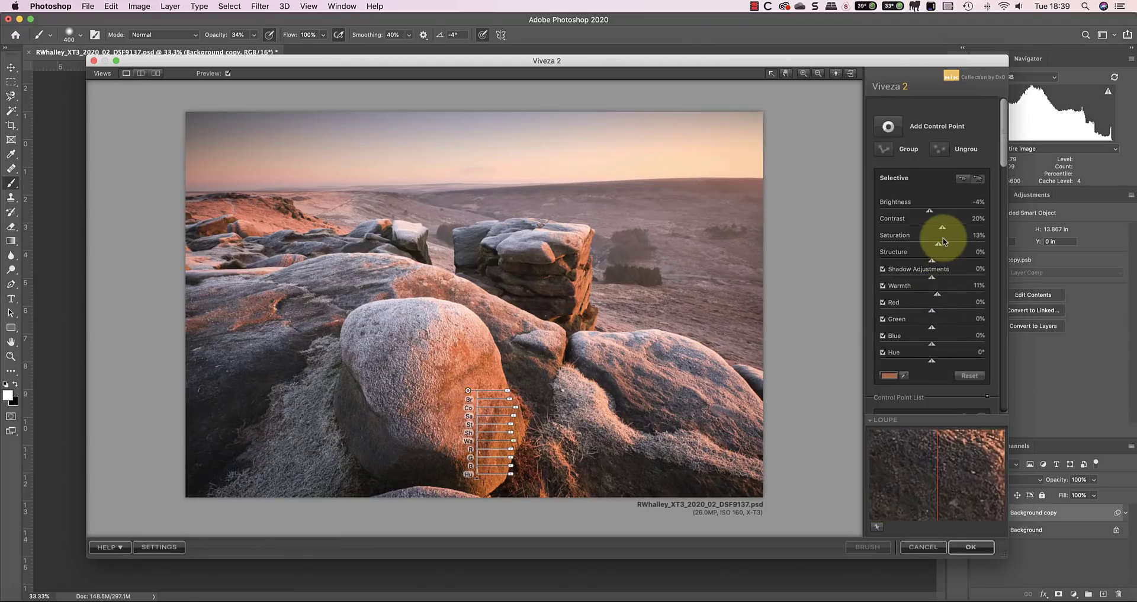
left_click_drag(938, 243, 935, 248)
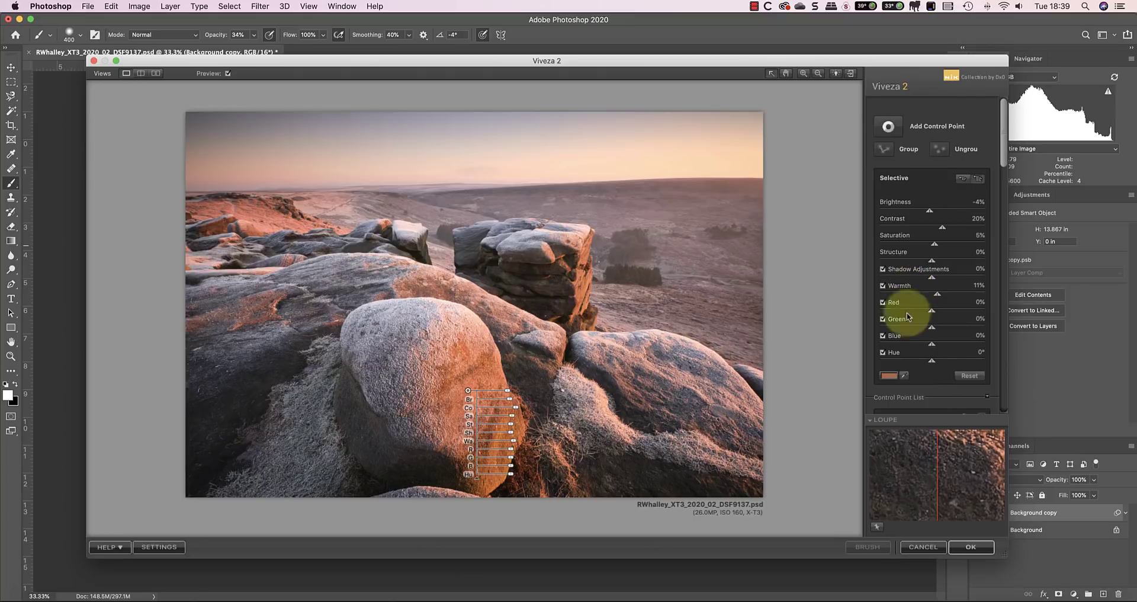
left_click(970, 546)
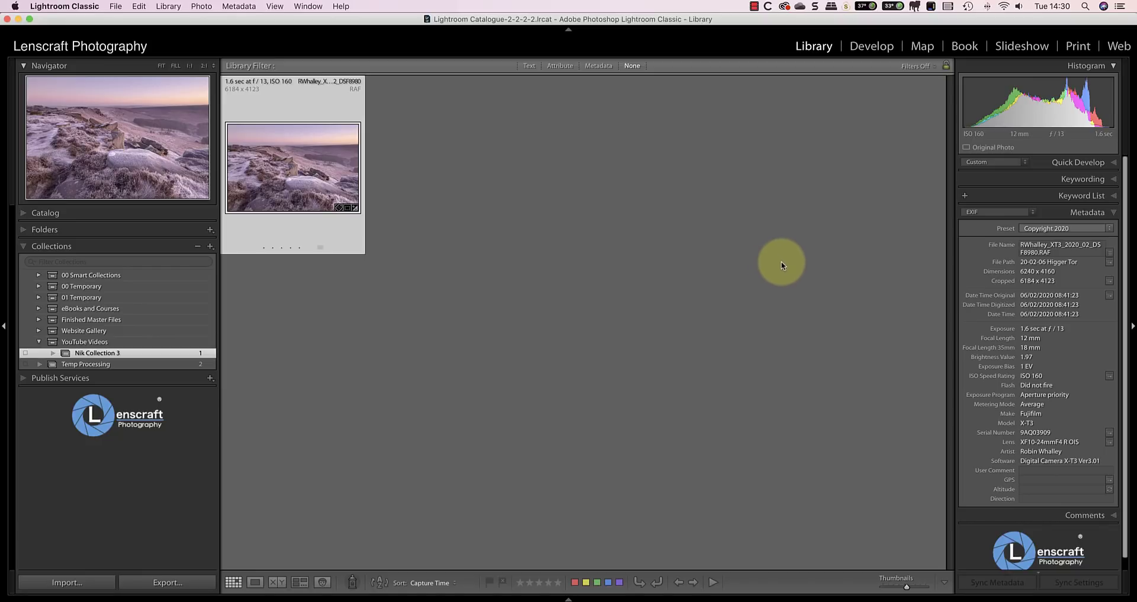
- Edit a copy of the moorland photo in Color Efex Pro 4 using Adobe RGB (1998)
right_click(309, 187)
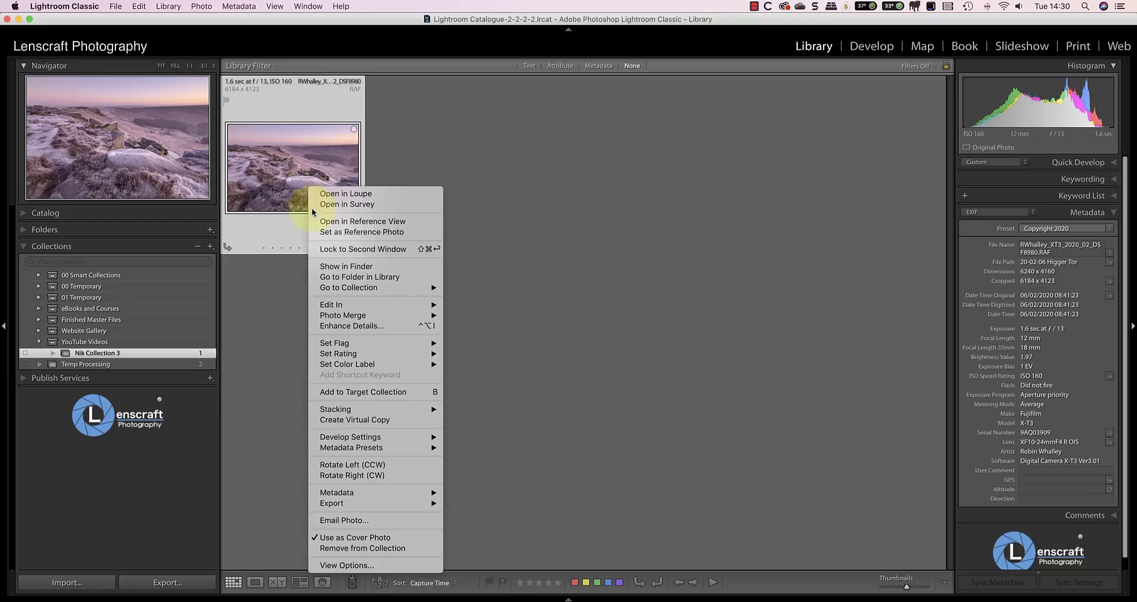
mouse_move(397, 304)
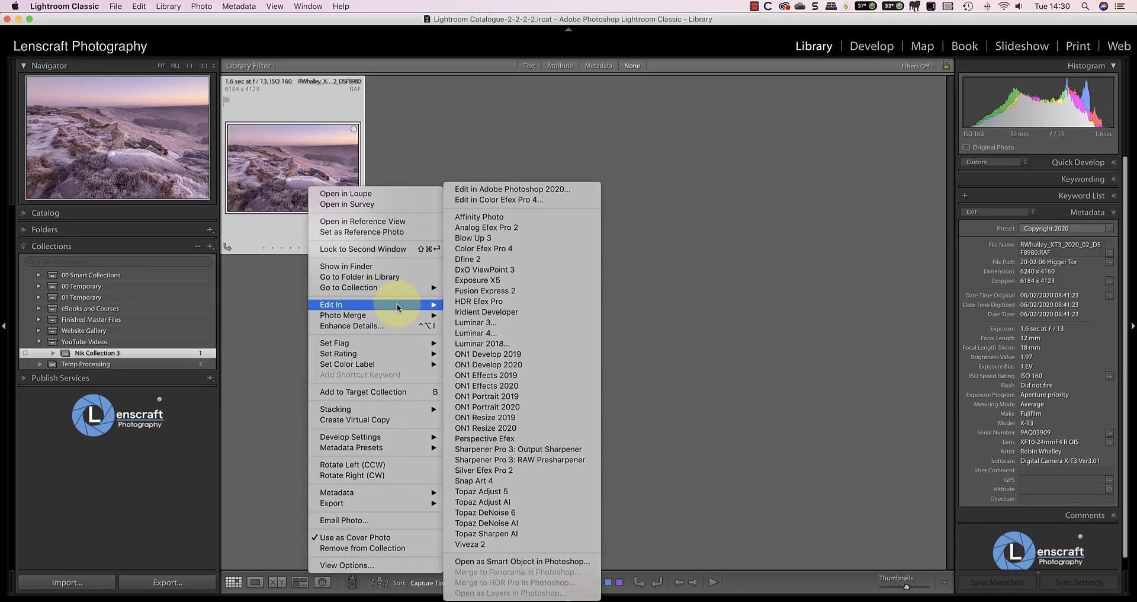
left_click(518, 249)
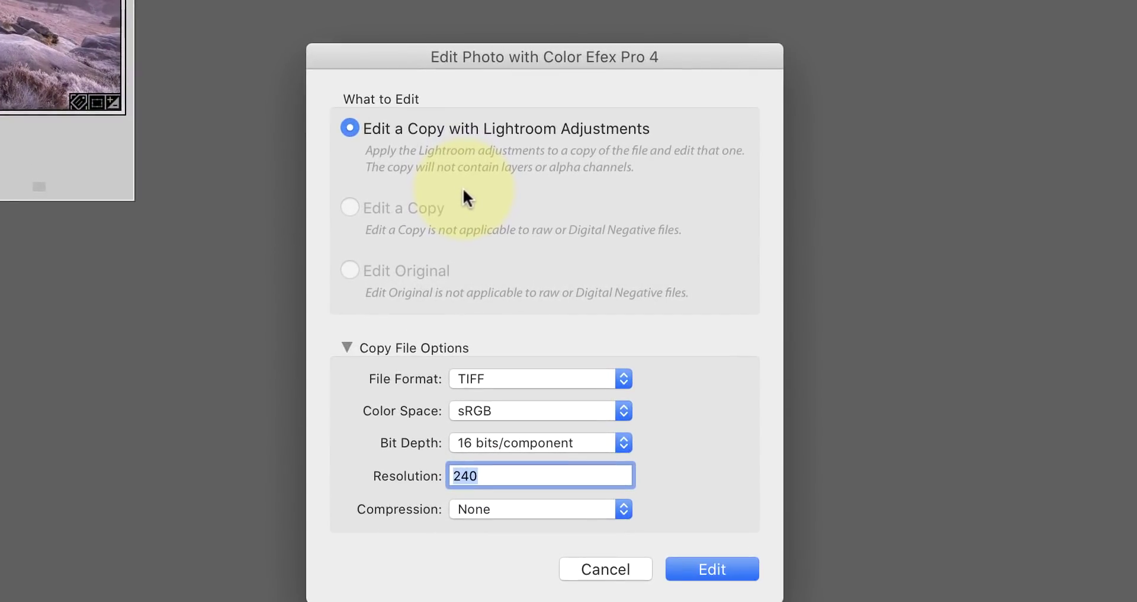
left_click(594, 409)
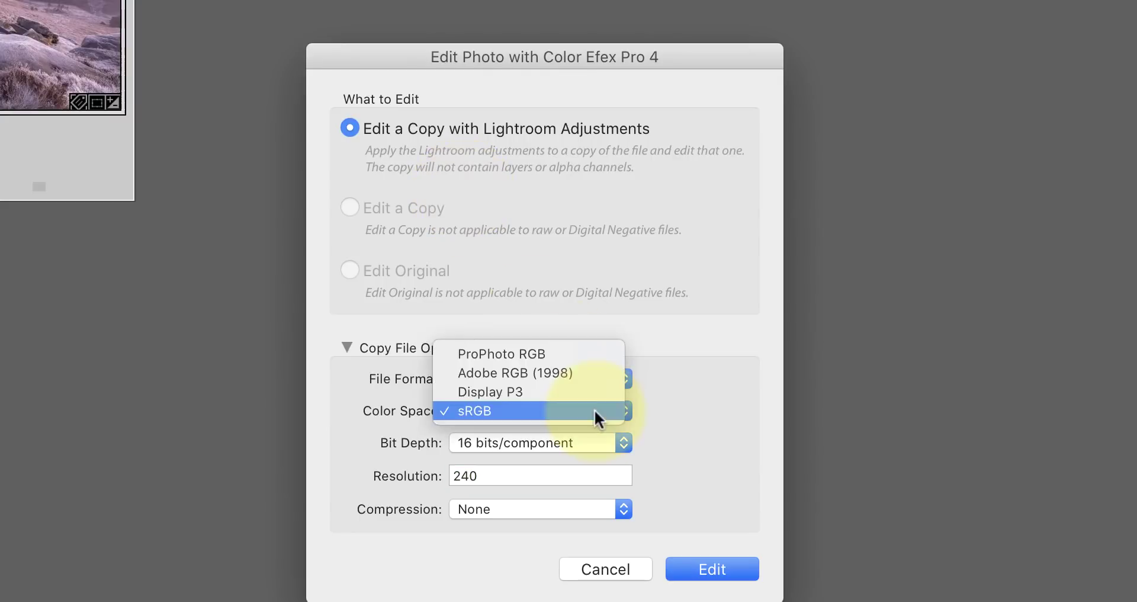
left_click(552, 371)
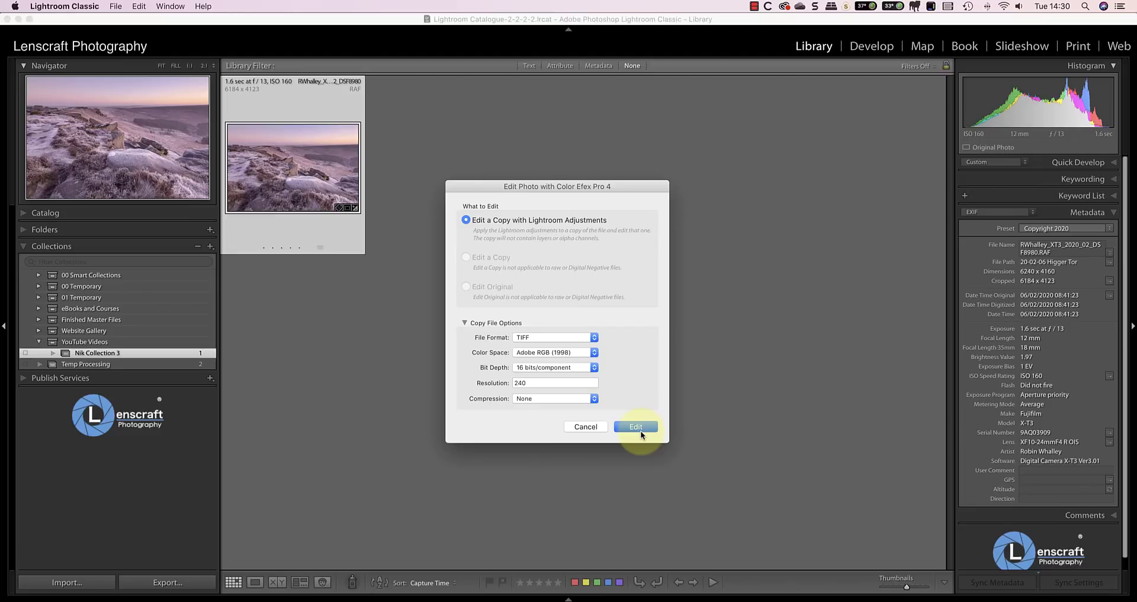
left_click(641, 432)
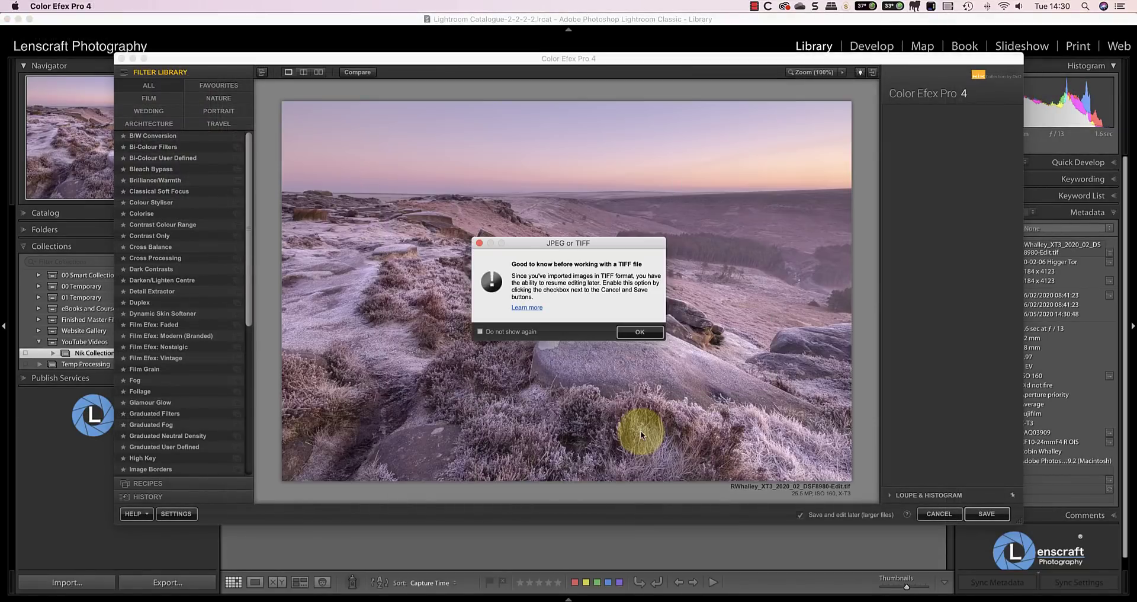
- Limit the 50% Fog to the distant valley with a small control point, then add an empty filter
left_click(637, 332)
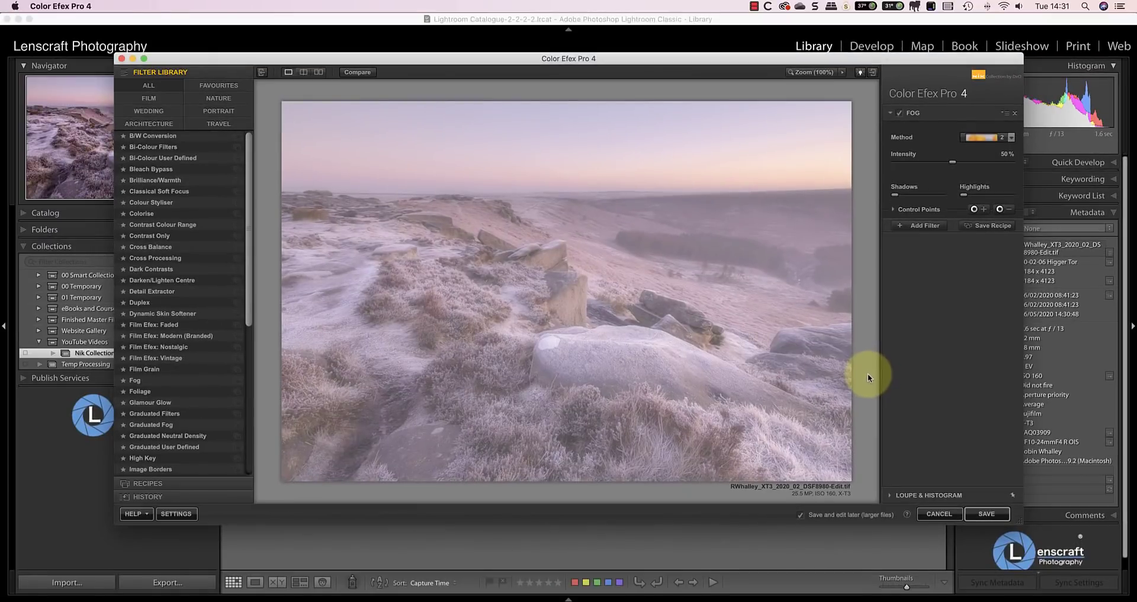
left_click(978, 209)
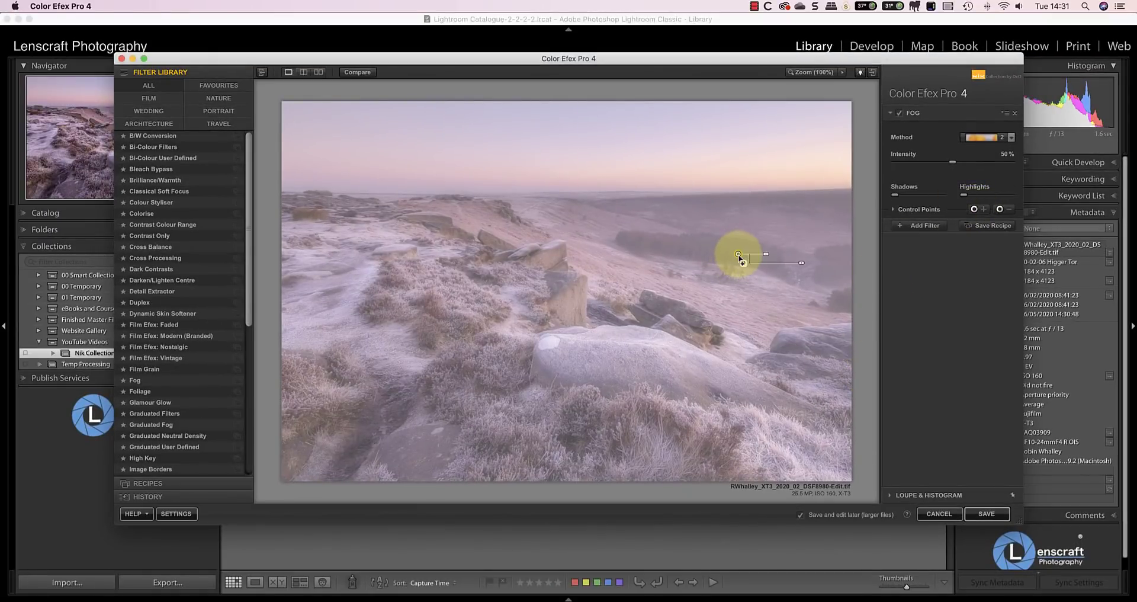
left_click(738, 254)
mouse_move(764, 255)
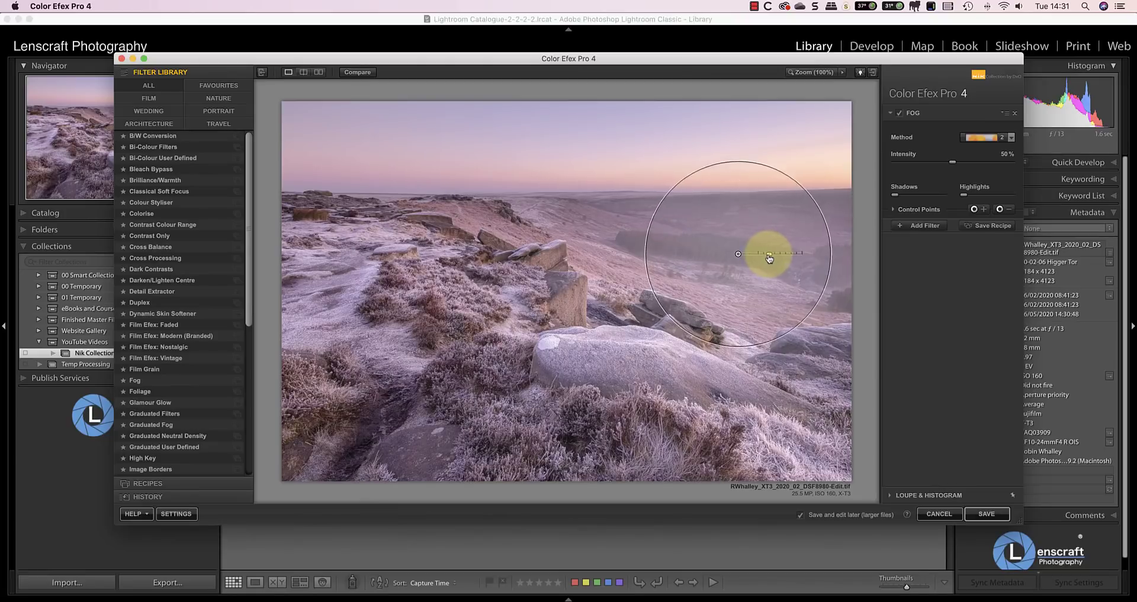
mouse_move(764, 257)
left_mouse_down()
mouse_move(741, 255)
mouse_move(828, 266)
left_mouse_up()
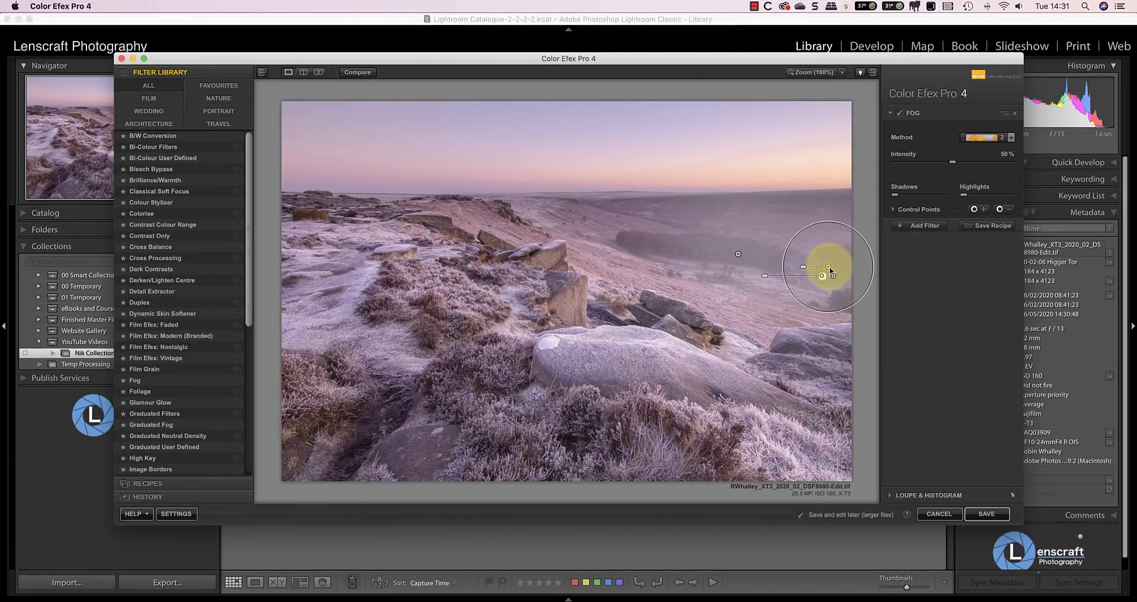
left_click(905, 226)
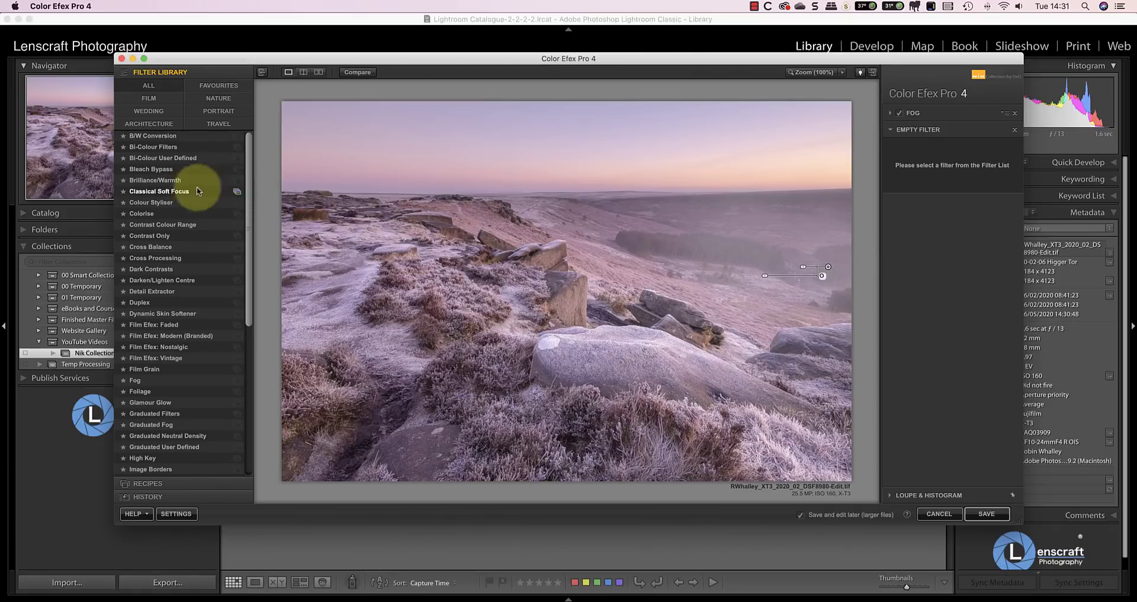
- Add Classical Soft Focus using Diffusion 2, more Diffused Detail and brightness -10%
left_click(175, 191)
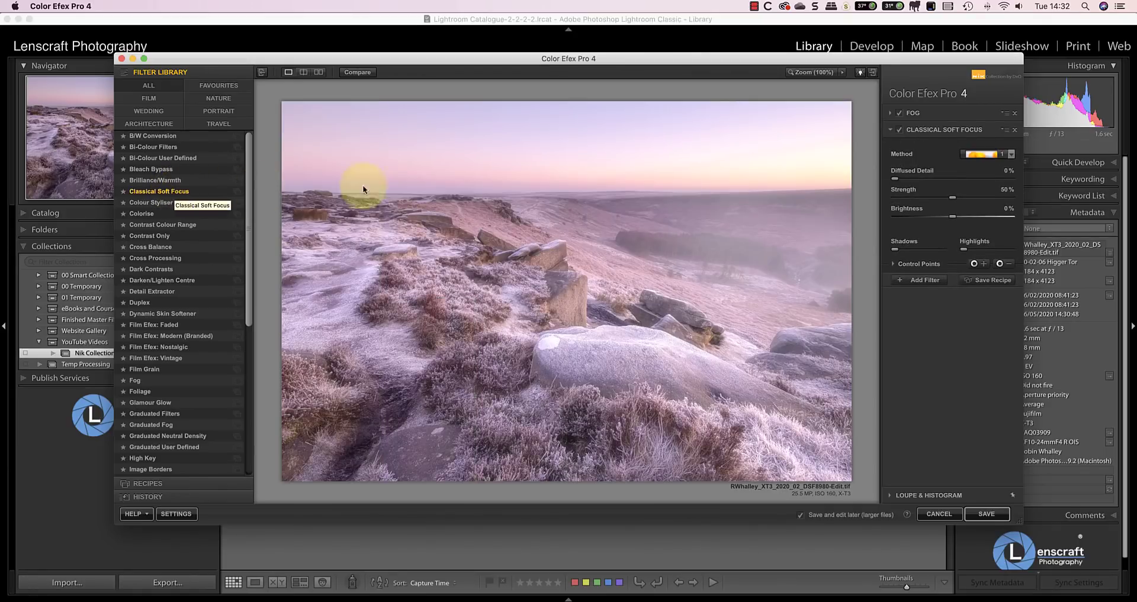
left_click(1000, 155)
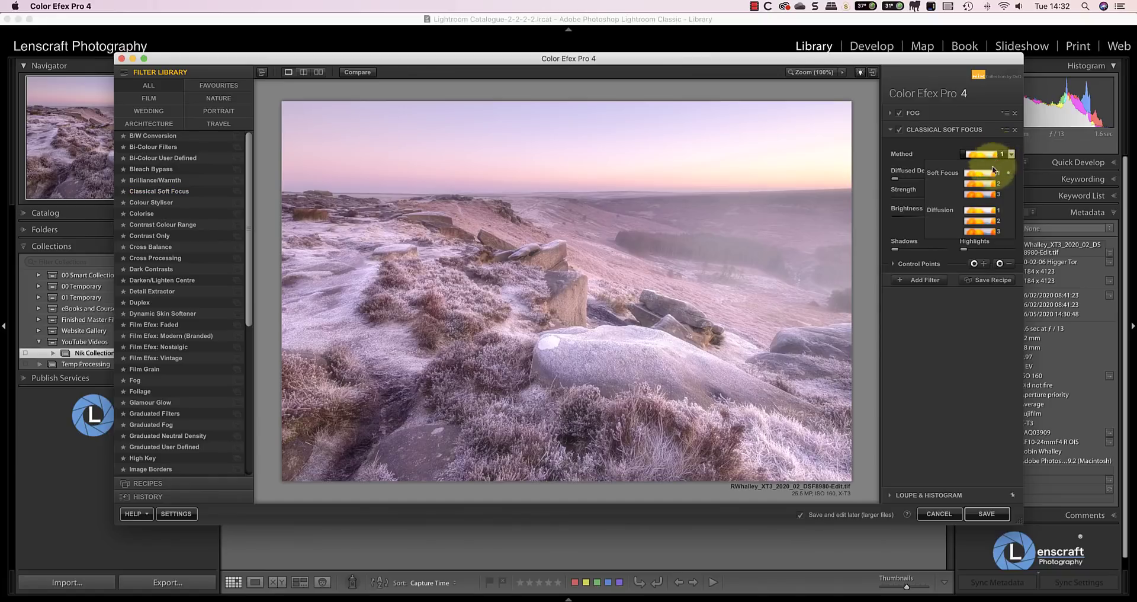
left_click(990, 227)
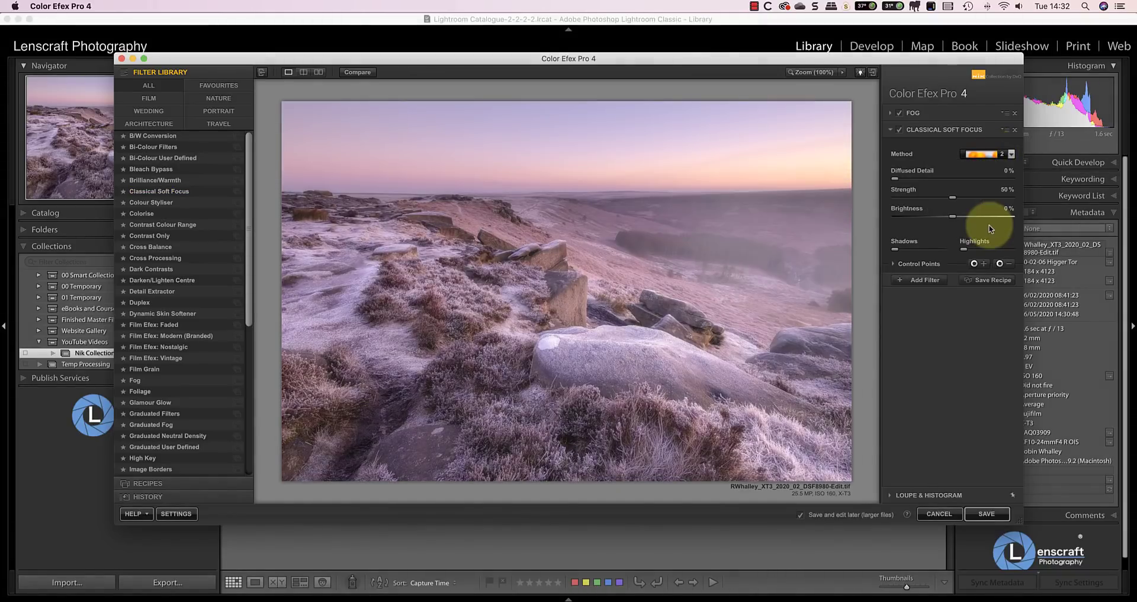
left_click_drag(899, 184, 951, 202)
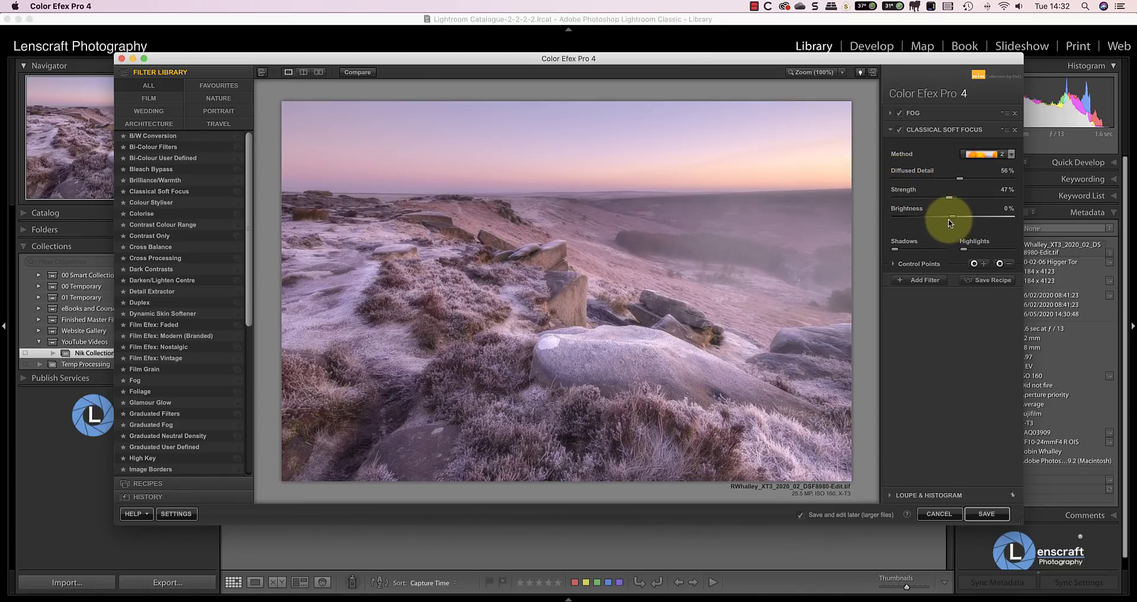
left_click(947, 217)
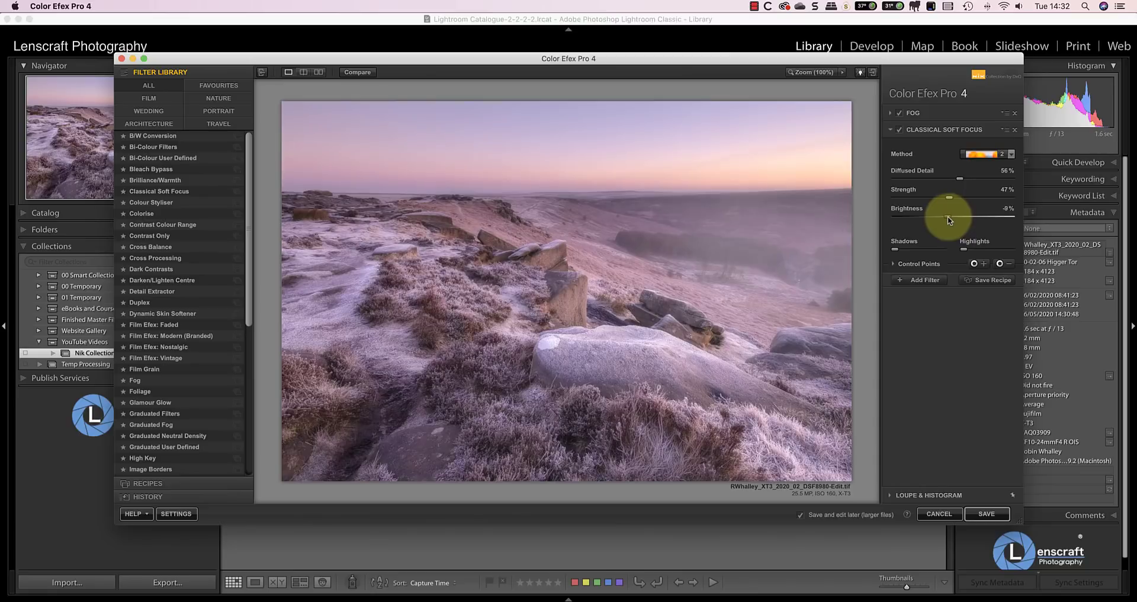
- Add a 52%-opacity control point on the foreground heather, raise Strength to 59%, add a third filter
left_click(1004, 264)
left_click(616, 412)
left_click_drag(633, 415, 648, 415)
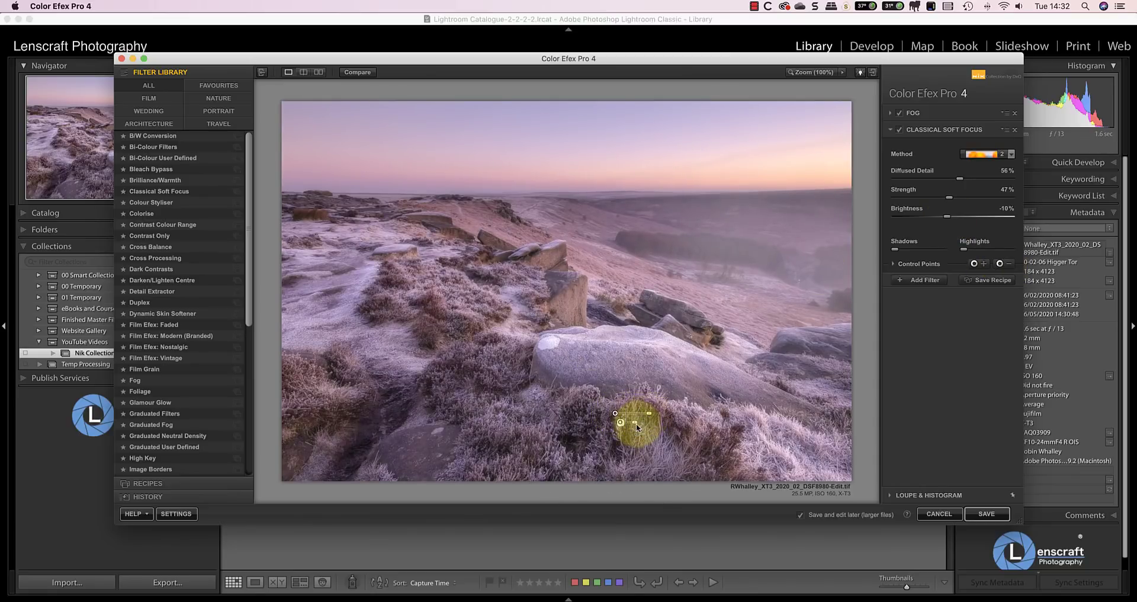
left_click_drag(637, 429, 659, 427)
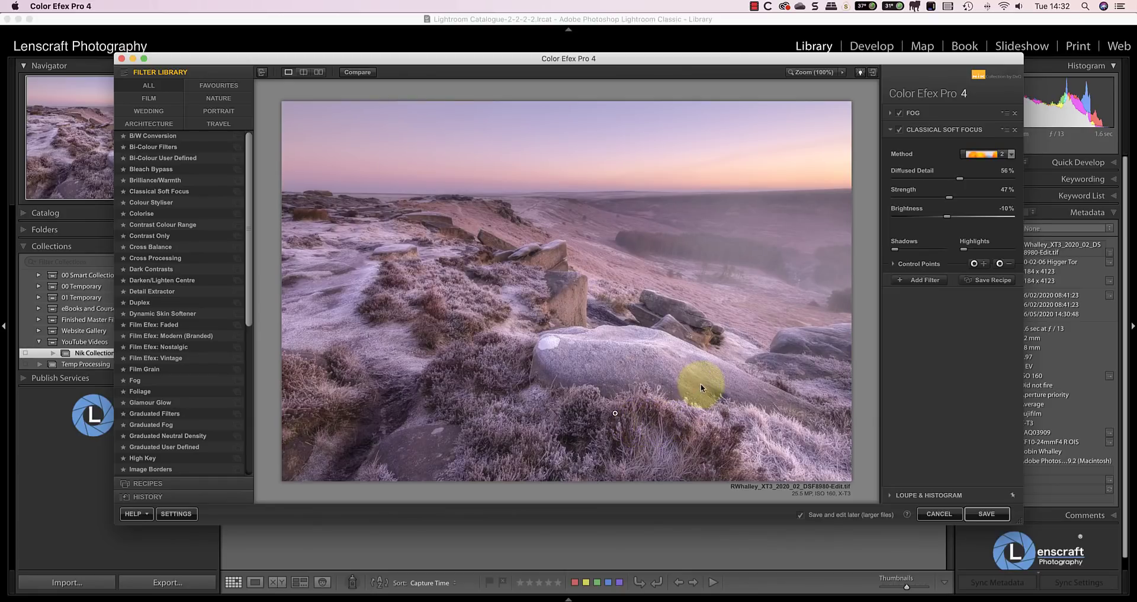
left_click_drag(949, 199, 975, 201)
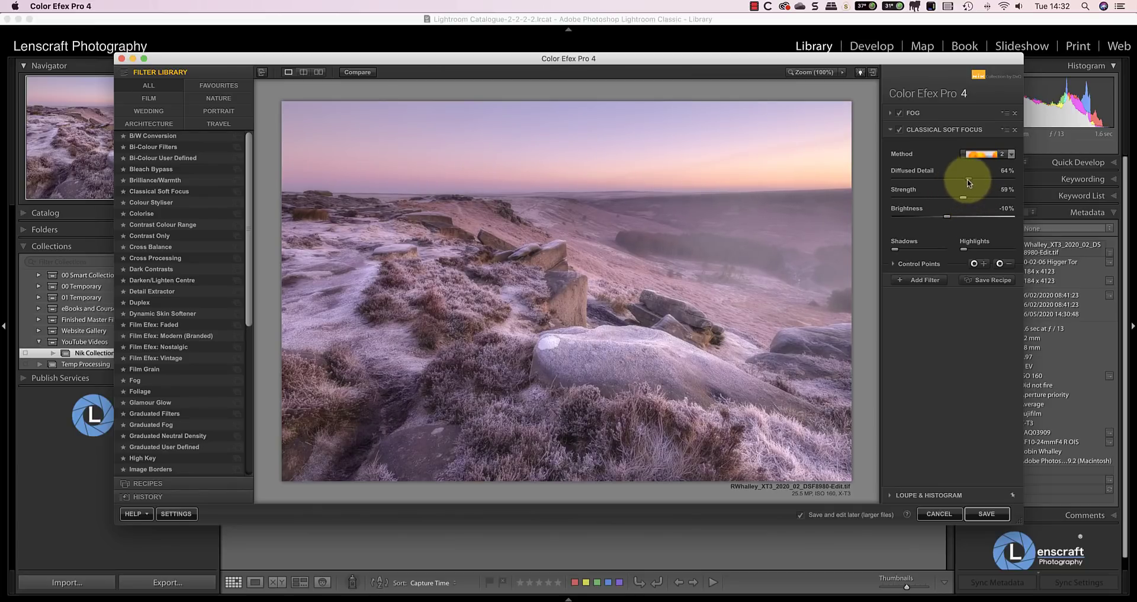
left_click(919, 279)
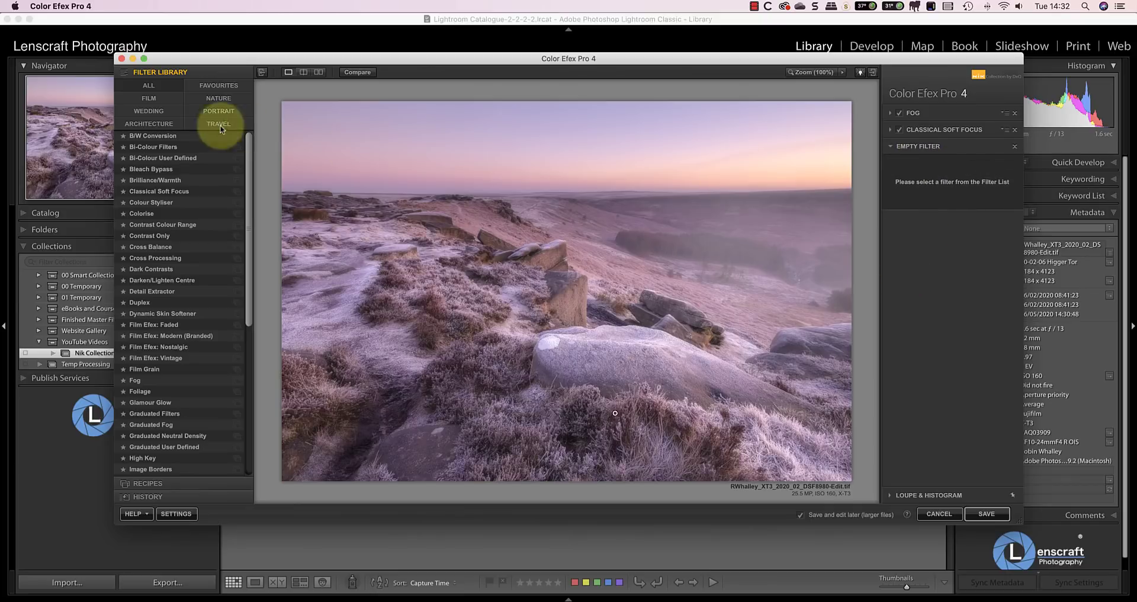
- Add Brilliance/Warmth at 25% warmth with slightly higher saturation, and save back to Lightroom
left_click(175, 180)
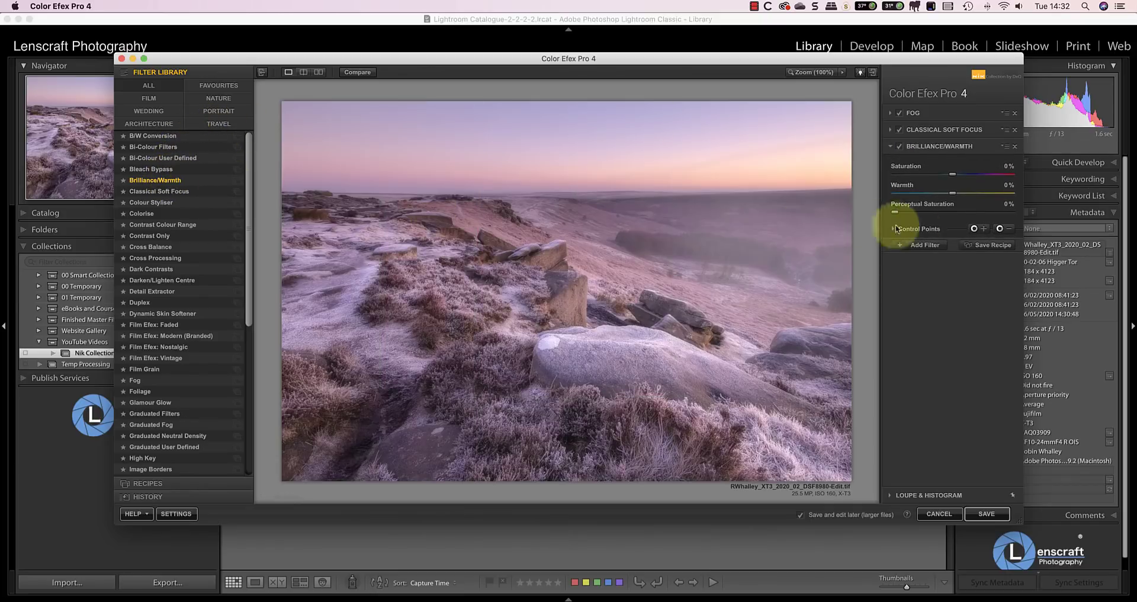
left_click_drag(951, 193, 967, 194)
left_click(1000, 228)
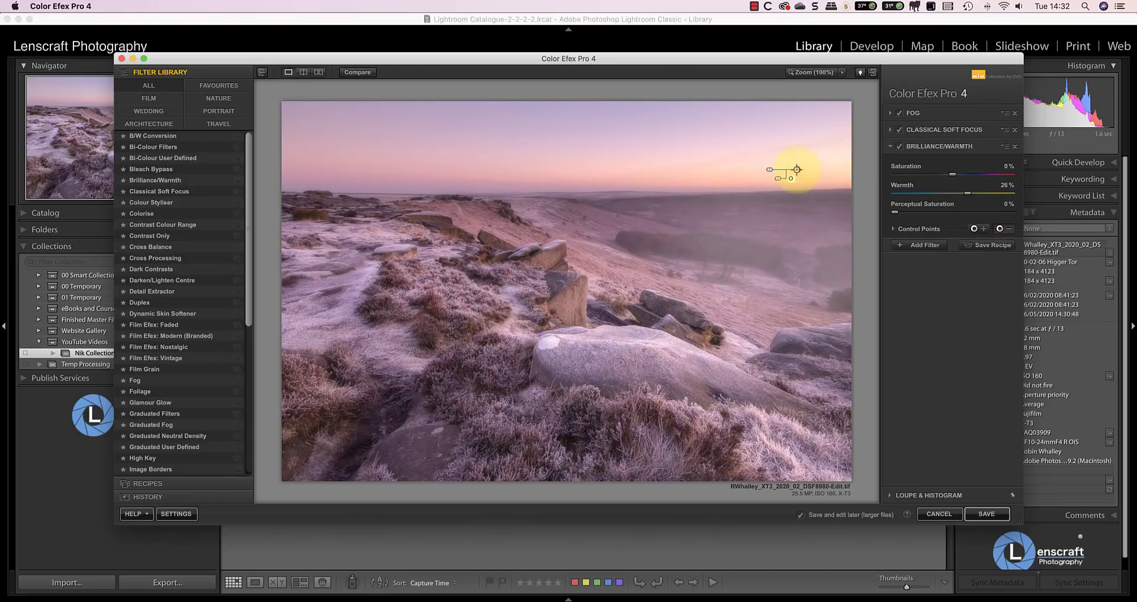
left_click(937, 273)
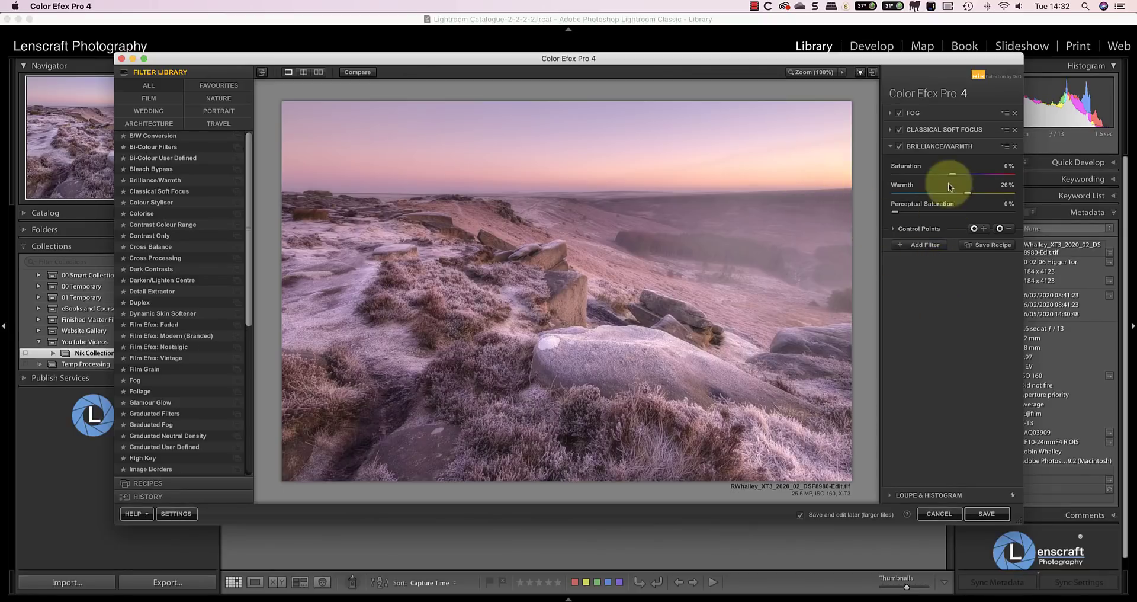
left_click(968, 193)
left_click_drag(952, 174, 954, 175)
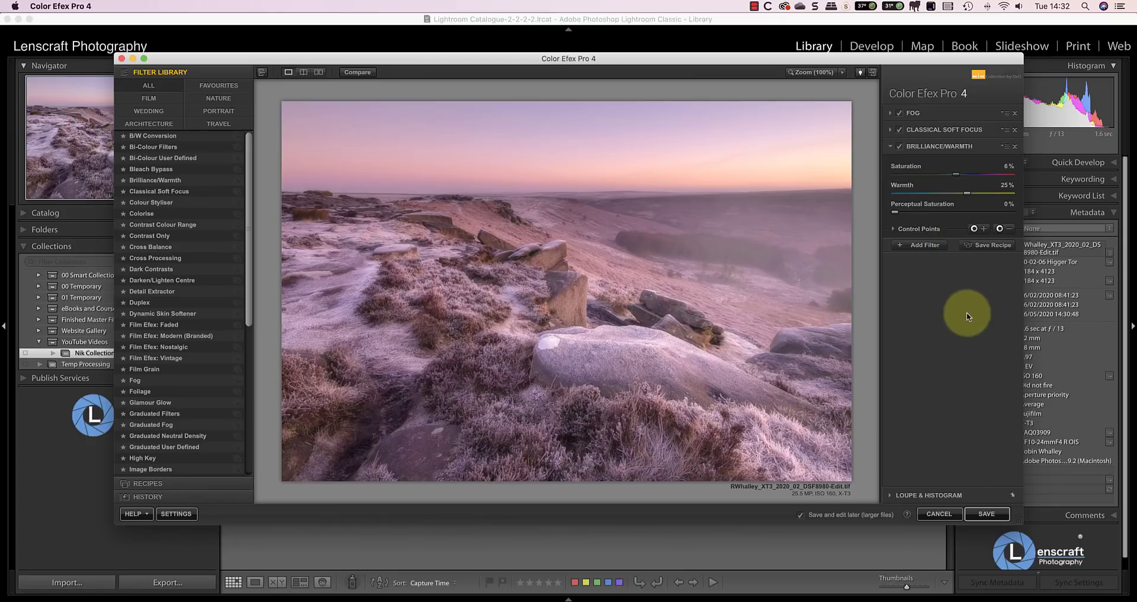
left_click(986, 514)
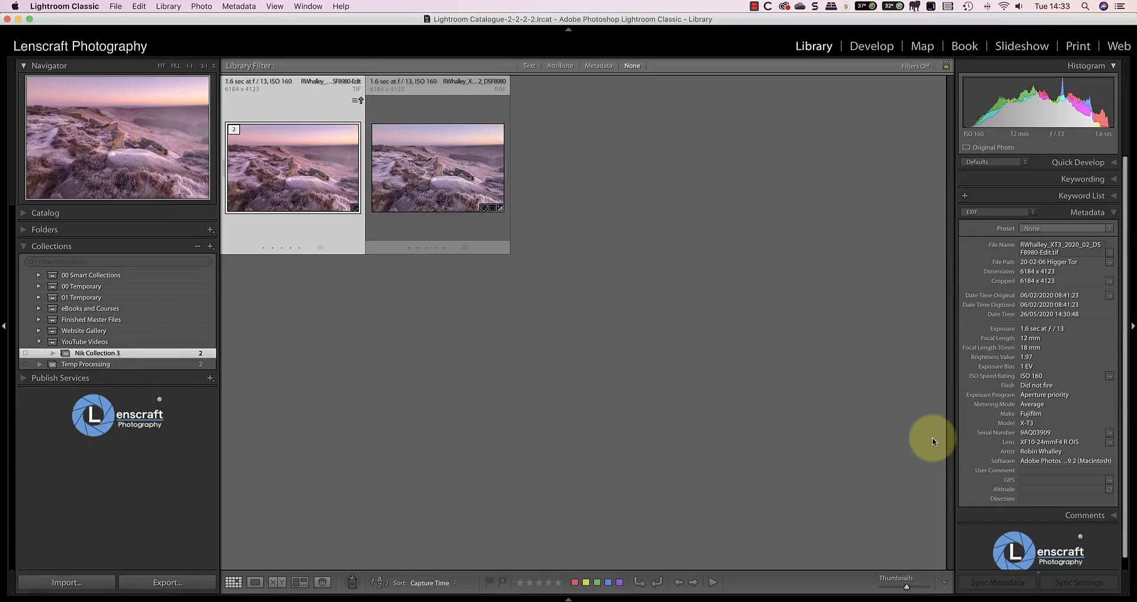
- Reopen the edited TIFF thumbnail in Color Efex Pro 4 using Edit Original
right_click(303, 172)
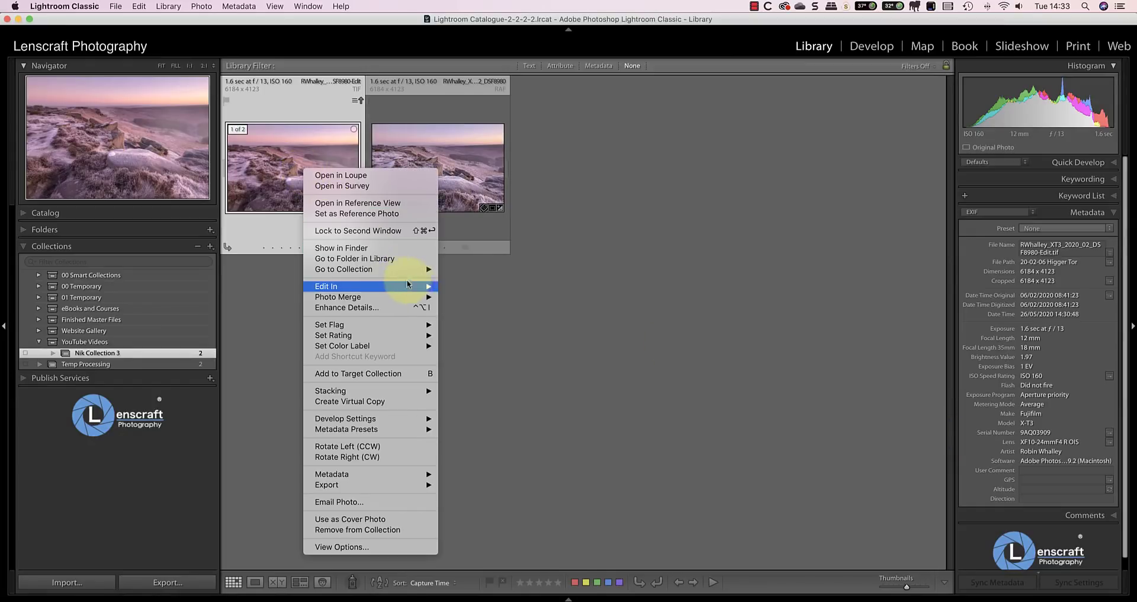
mouse_move(418, 289)
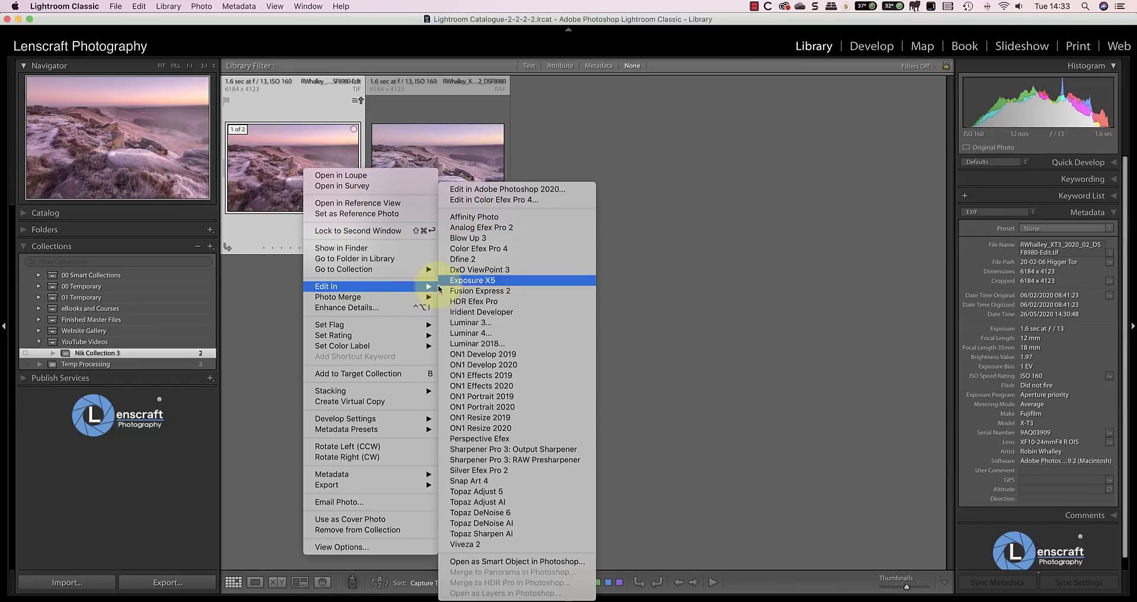
left_click(503, 249)
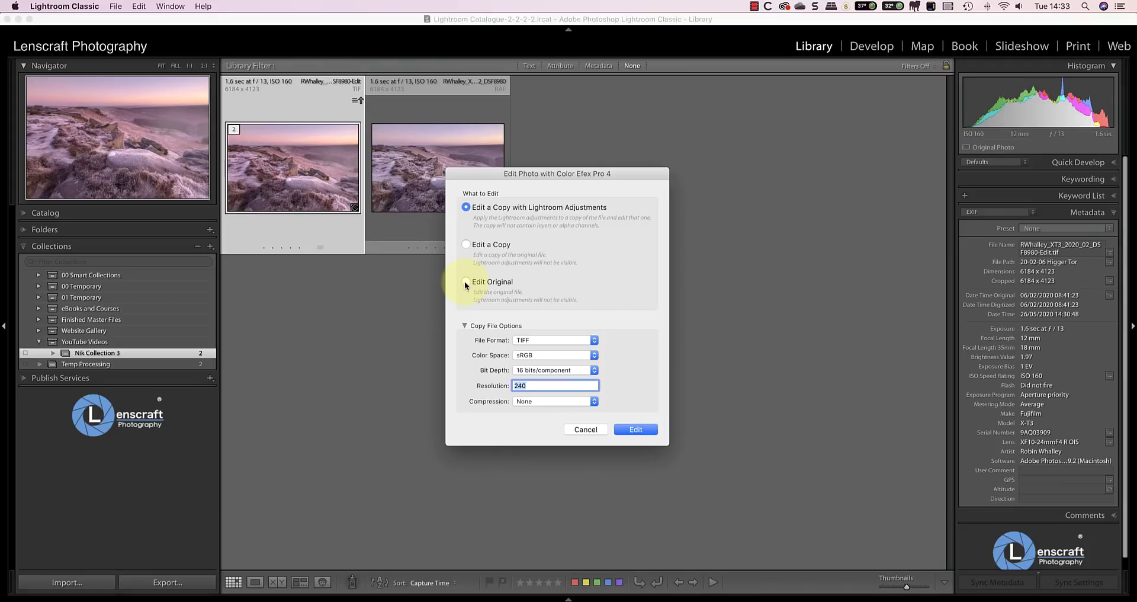
left_click(466, 283)
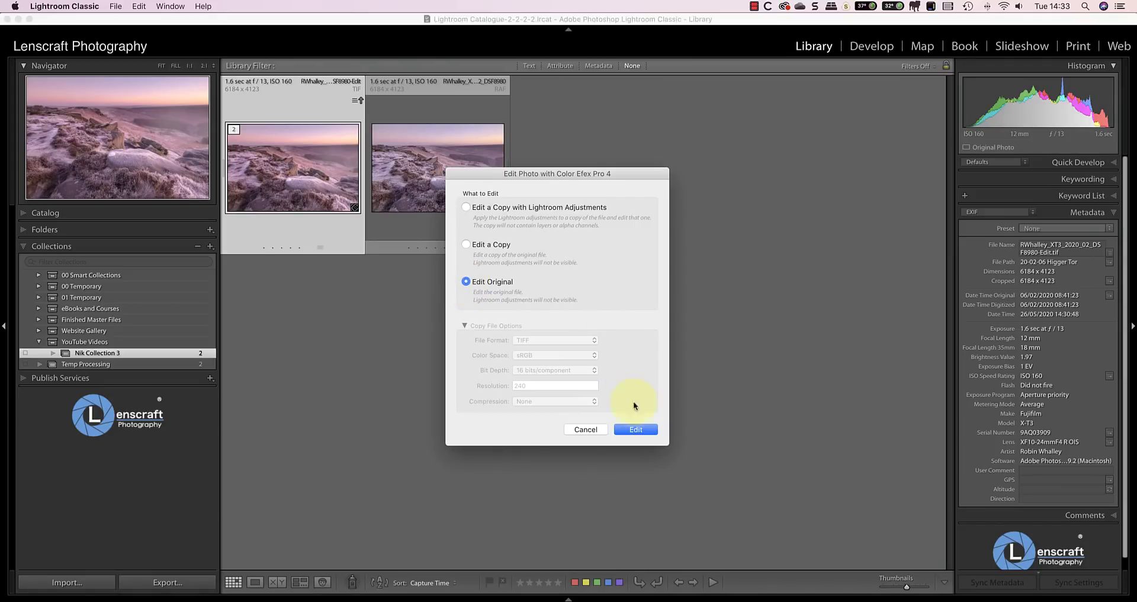
left_click(633, 429)
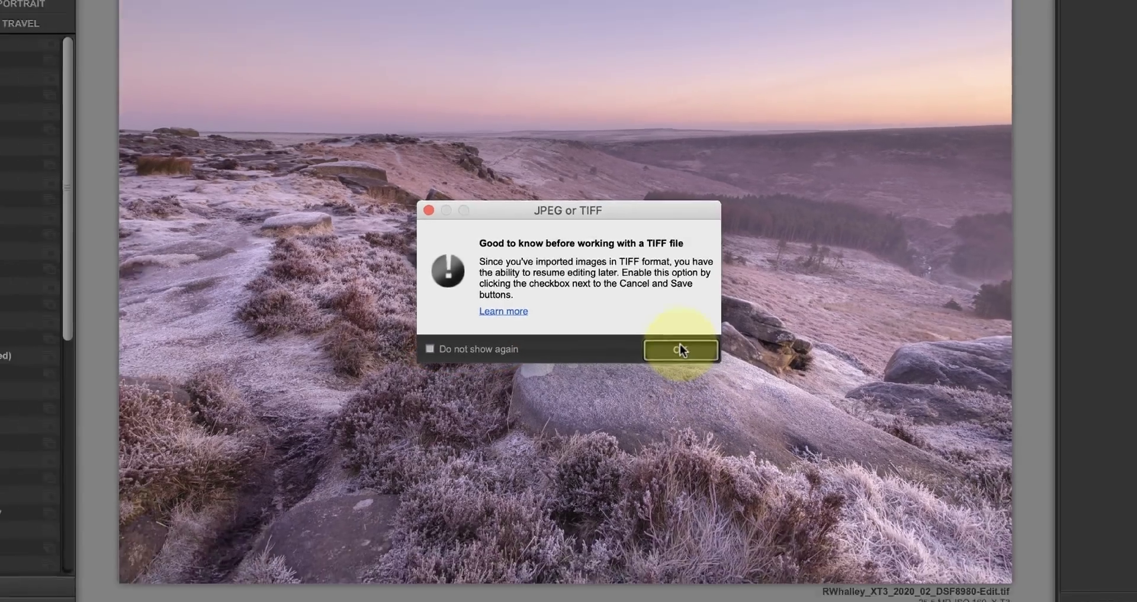
- Dismiss the TIFF notice and select Control Point 1 in the Fog filter's control point list
left_click(722, 359)
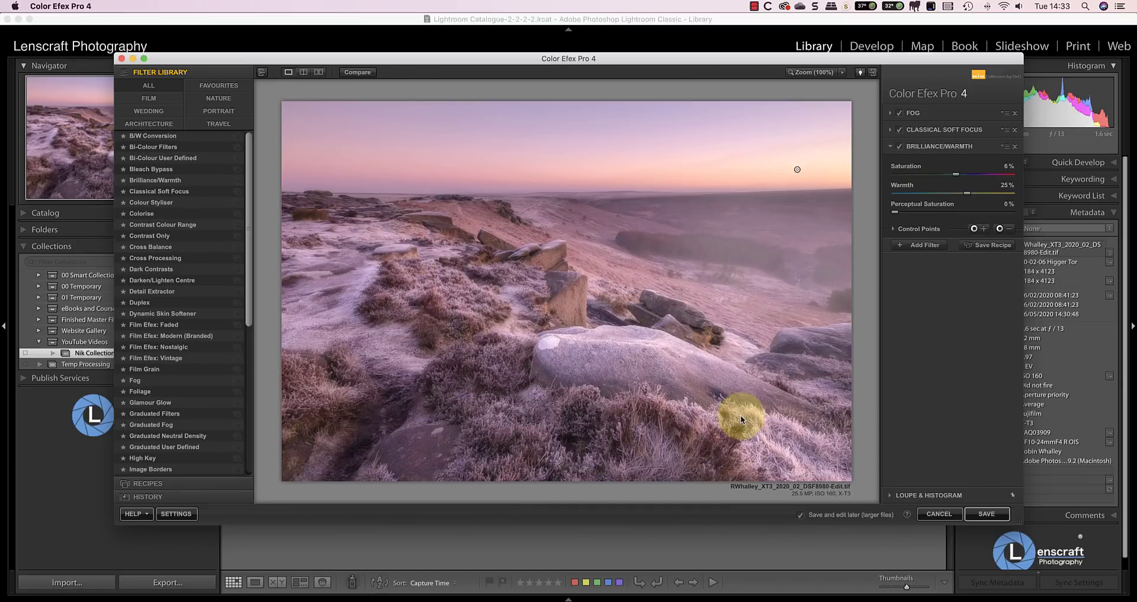
left_click(932, 121)
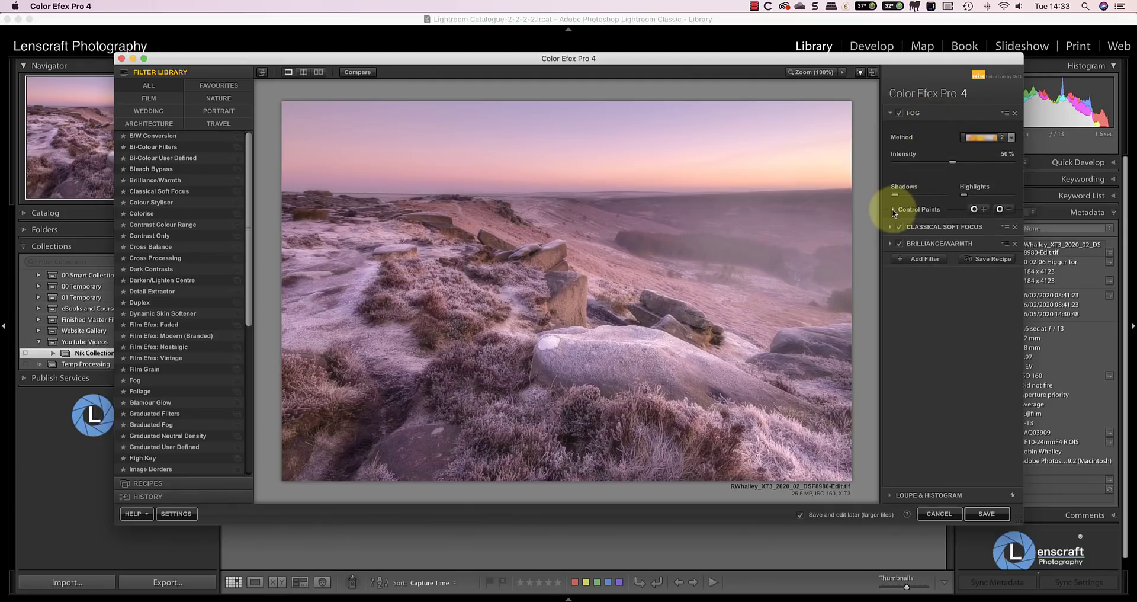
left_click(893, 210)
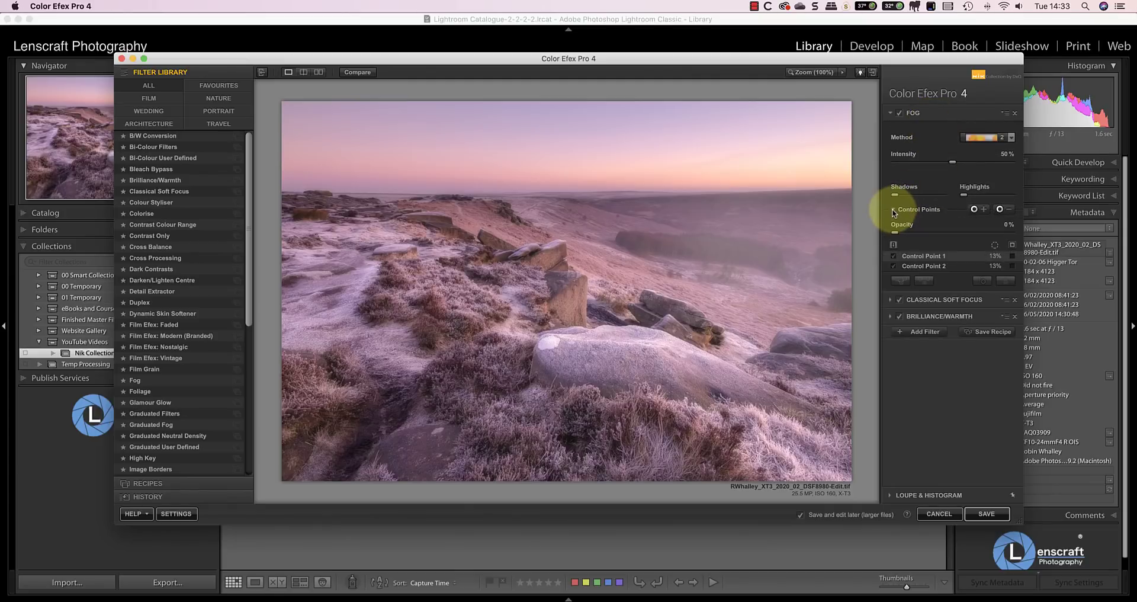
left_click(919, 257)
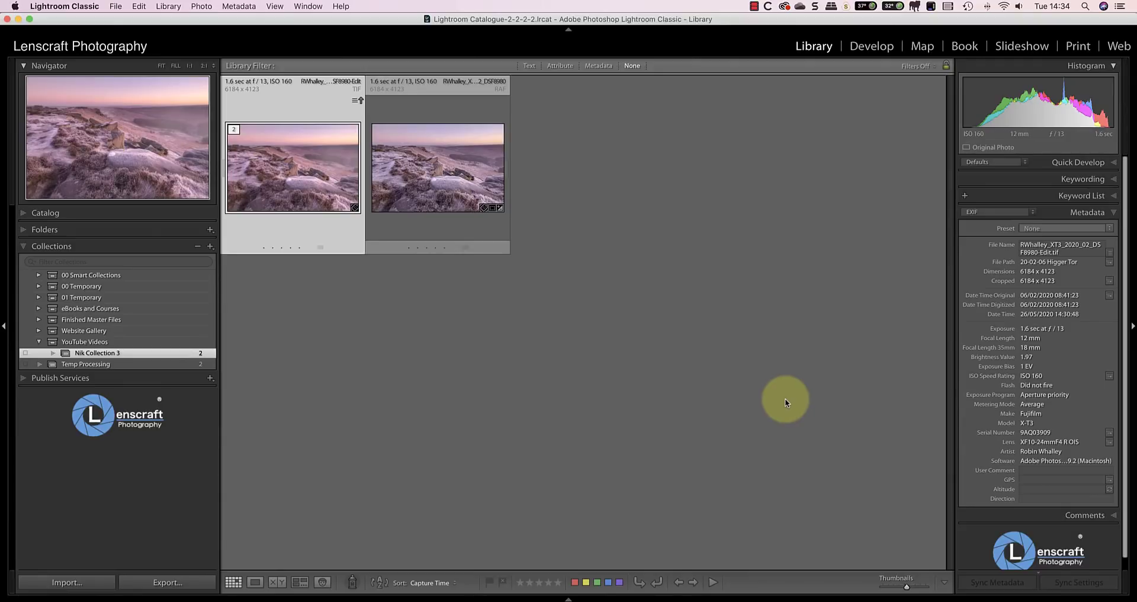
- Send the first moorland thumbnail to Analog Efex Pro 2 with Edit Original
right_click(305, 183)
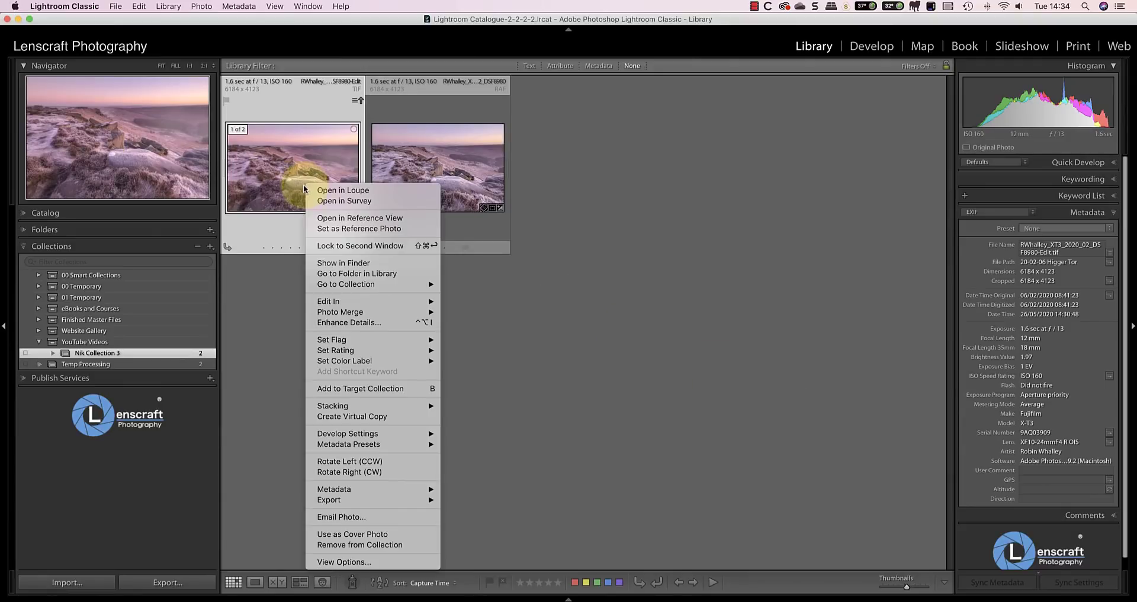
mouse_move(402, 302)
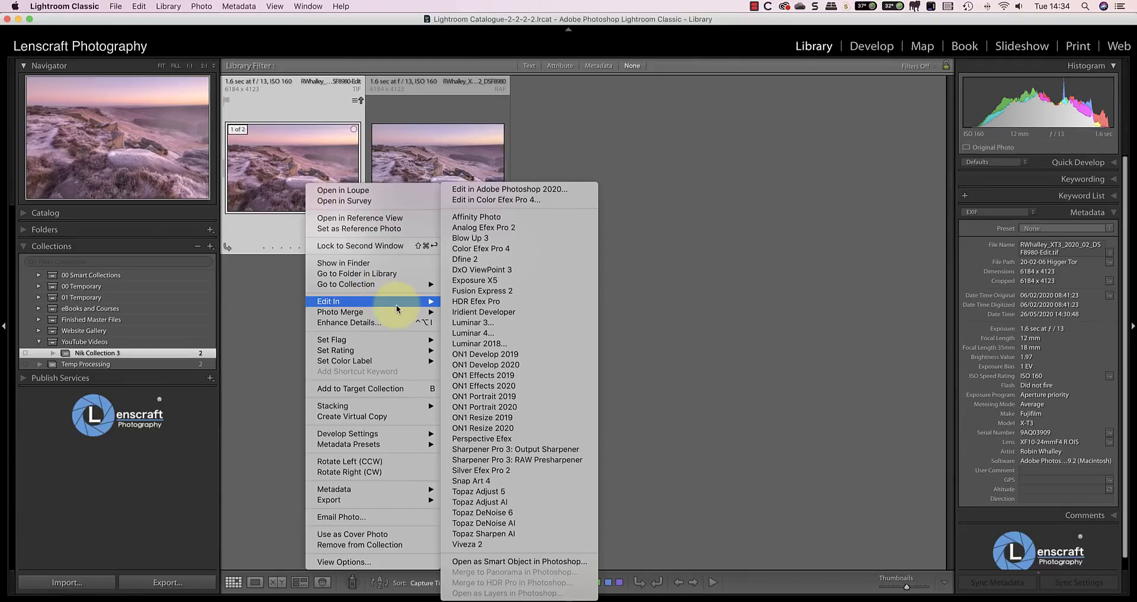
left_click(527, 227)
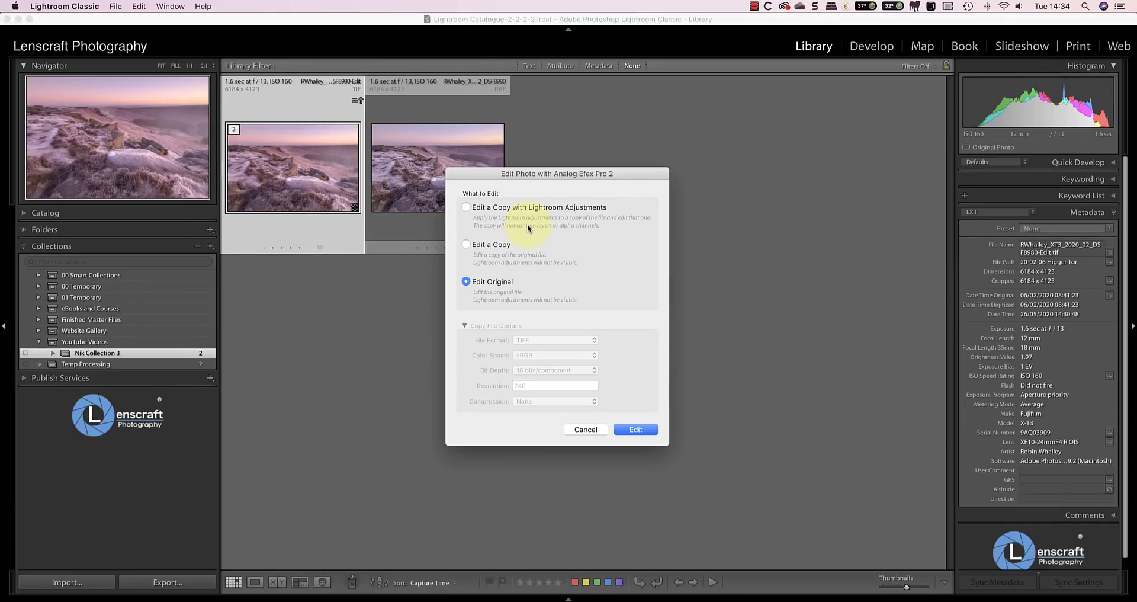
left_click(635, 429)
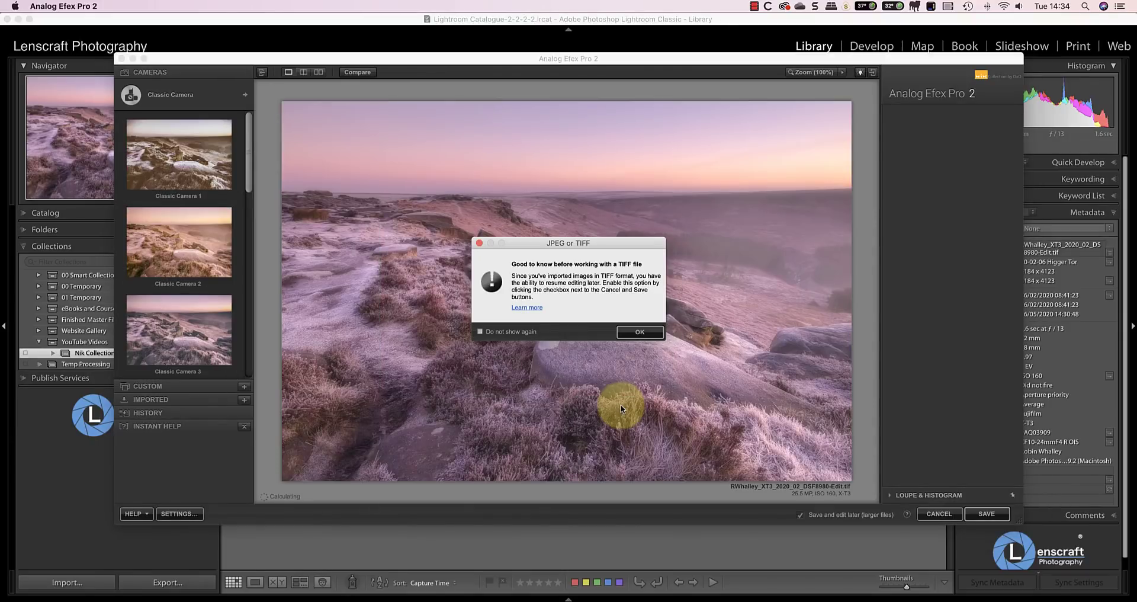
- Dismiss the TIFF notice and apply the Classic Camera 5 preset
left_click(640, 331)
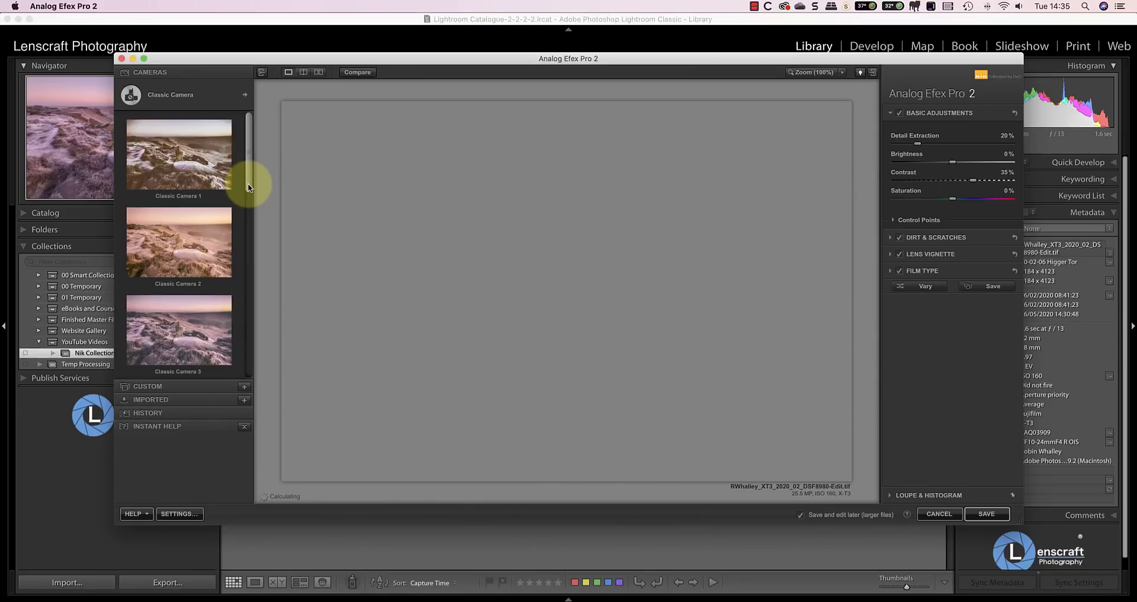
left_click_drag(248, 183, 247, 261)
left_click(179, 254)
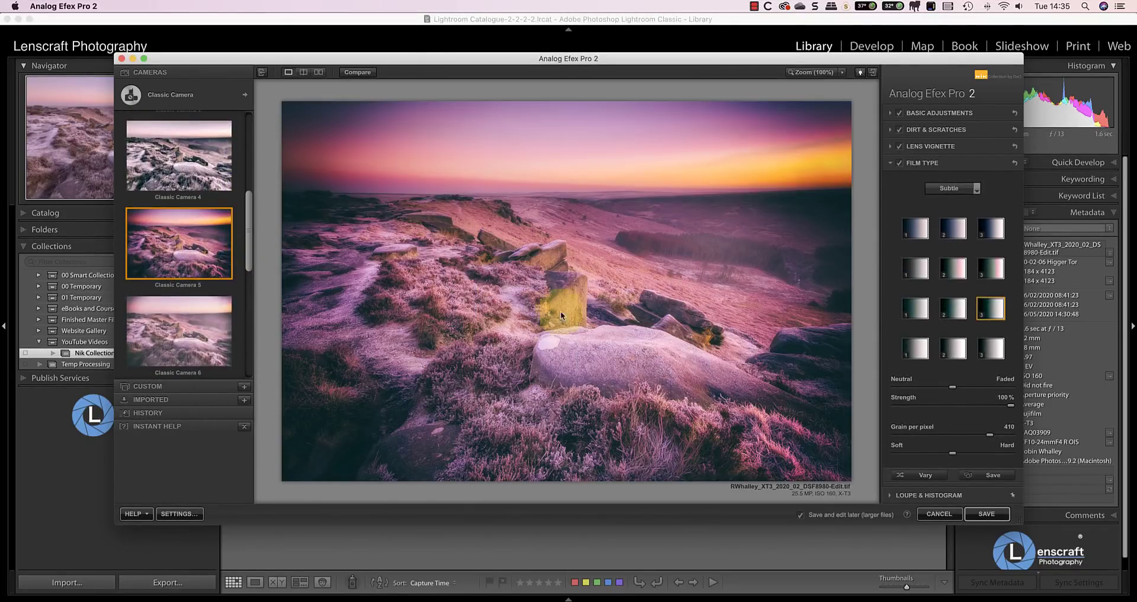
- Set the lens vignette to Amount -15%, Size 98%, a more rectangular shape, and save
left_click(889, 163)
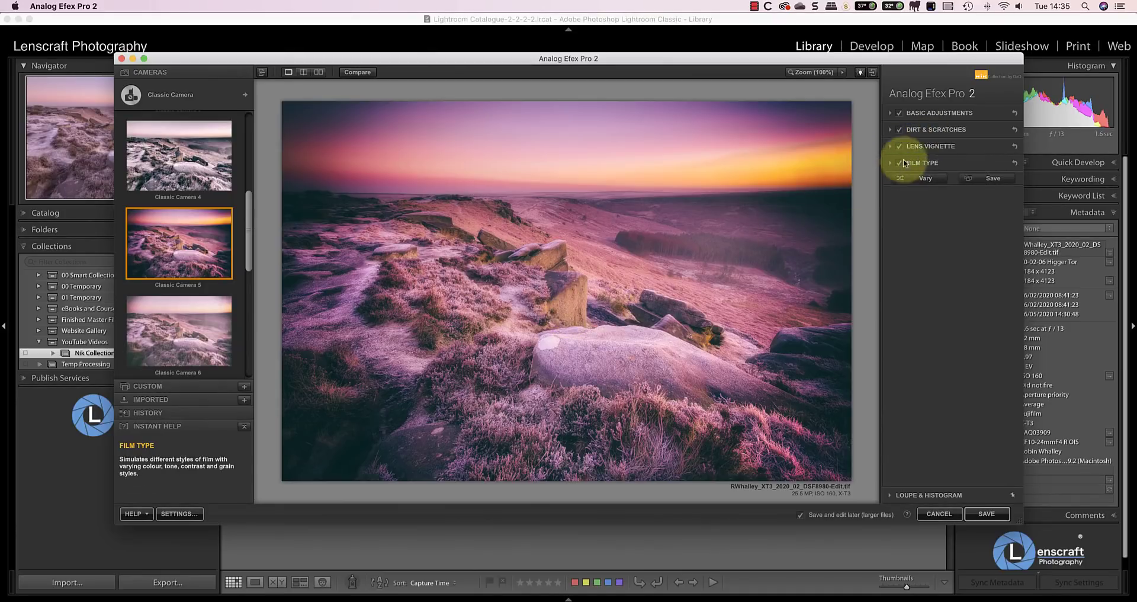
left_click(892, 147)
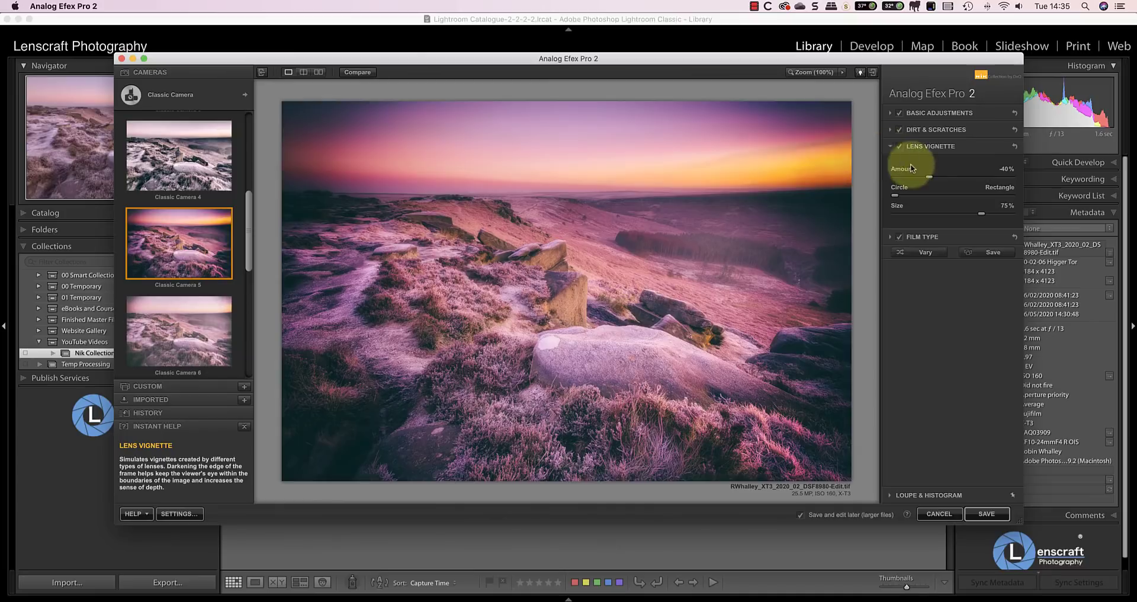
left_click_drag(928, 179, 944, 178)
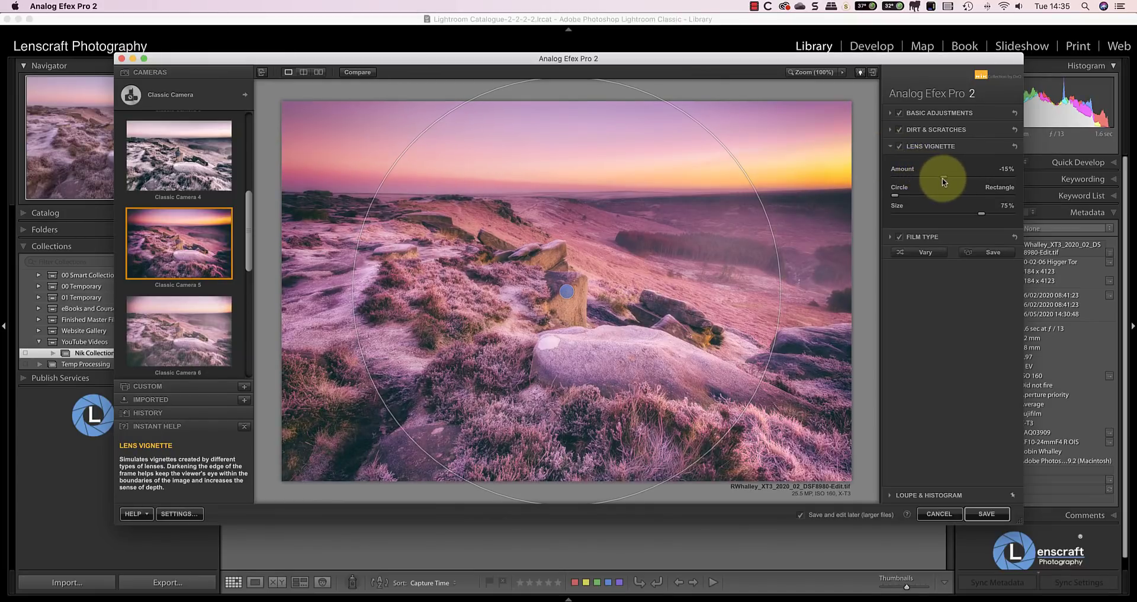
left_click_drag(982, 215, 1007, 214)
left_click_drag(895, 195, 983, 195)
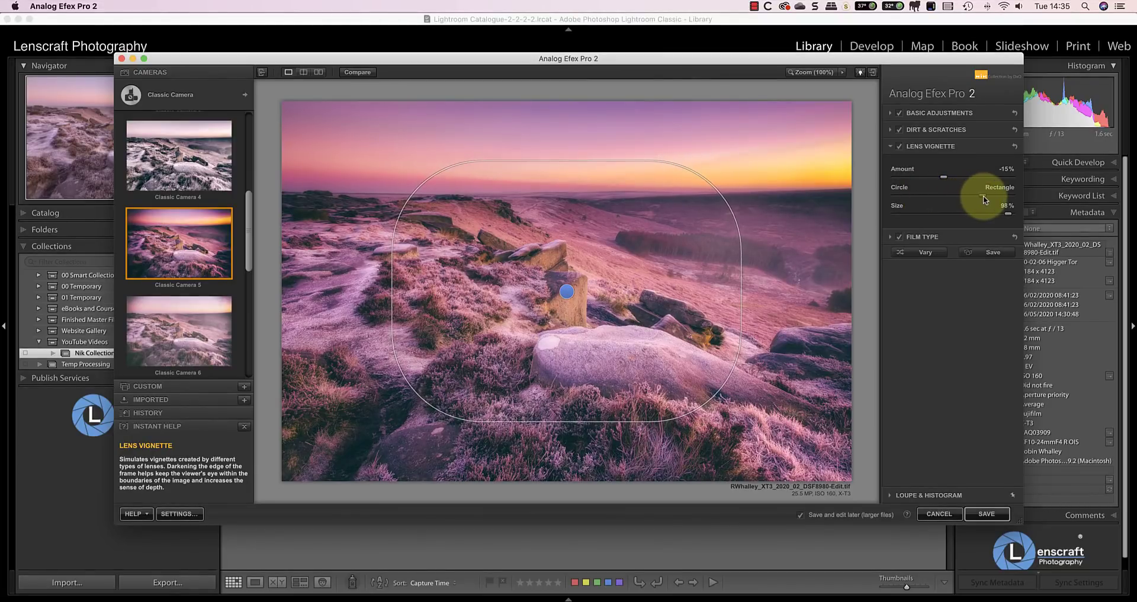
left_click(986, 514)
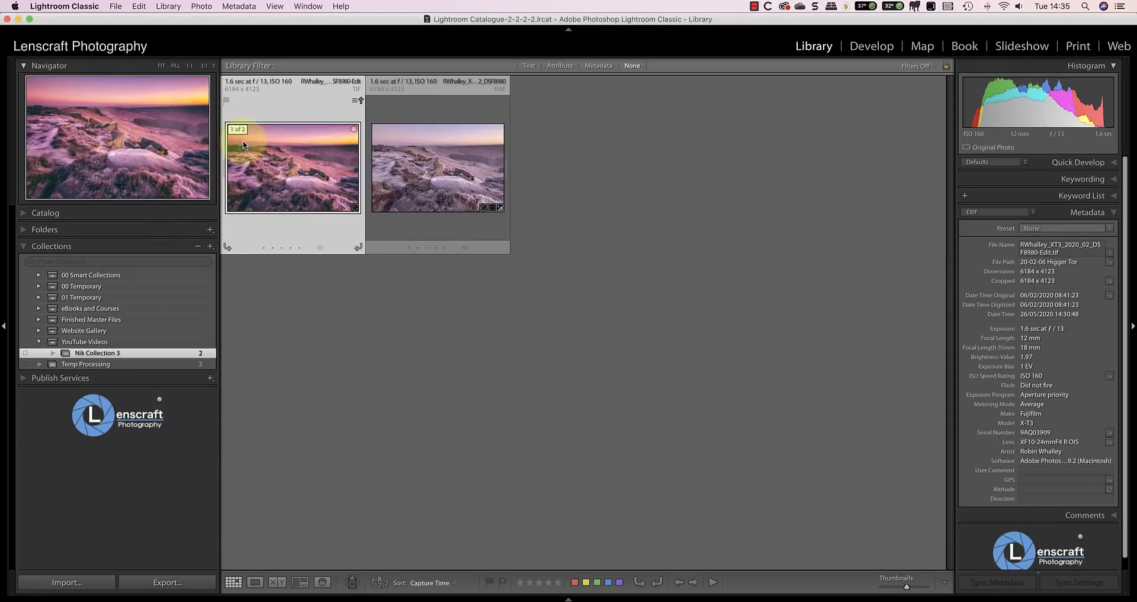
- Reopen the photo in Color Efex Pro 4 via Edit Original, then cancel without changes
right_click(272, 156)
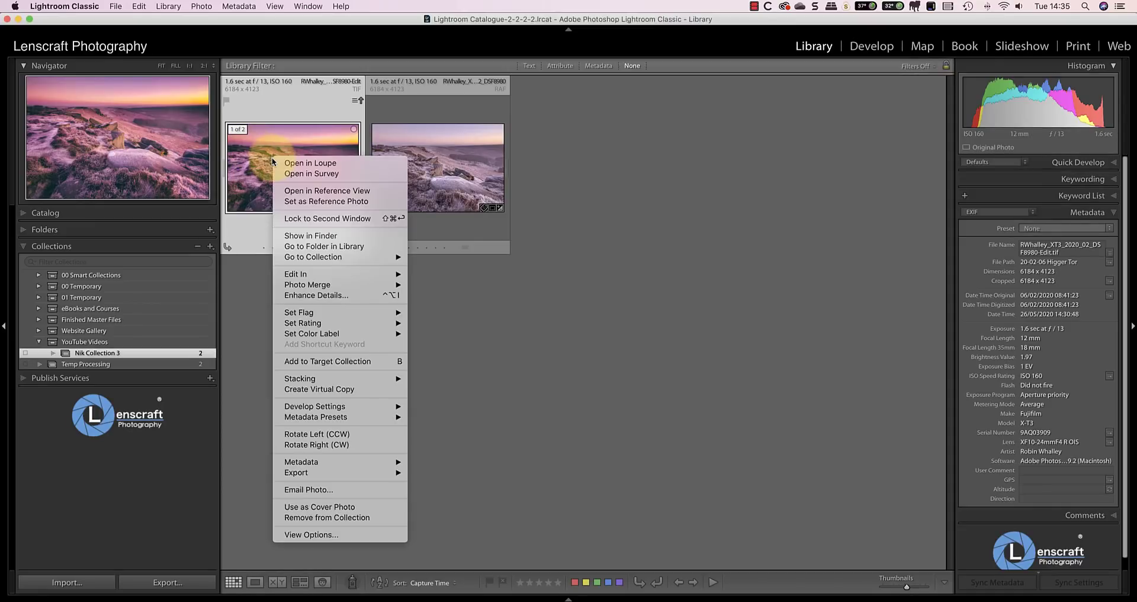
mouse_move(340, 273)
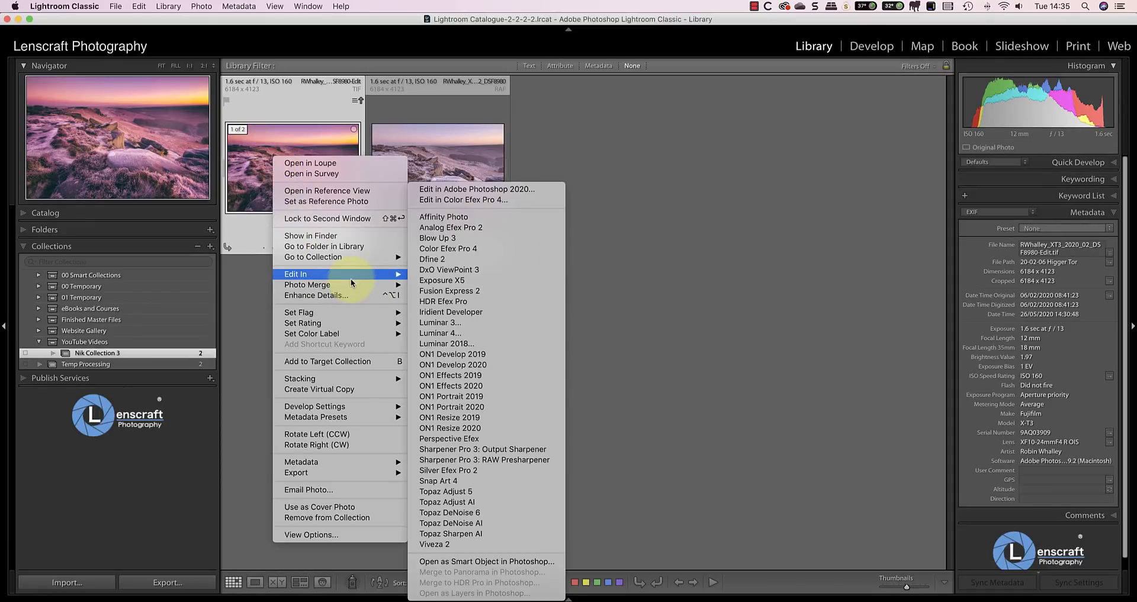
left_click(446, 248)
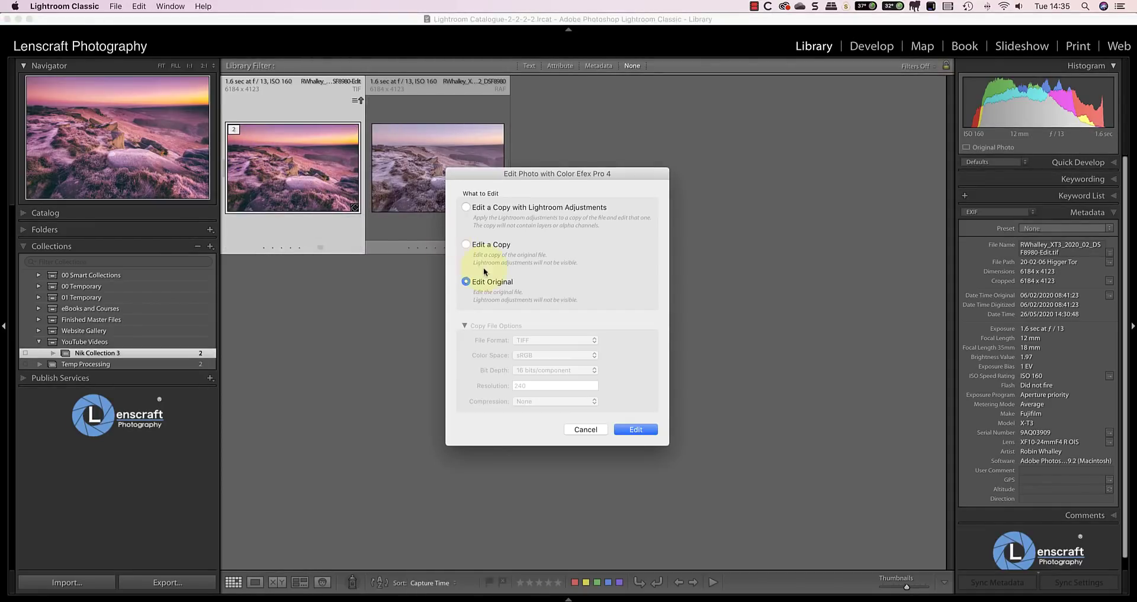
left_click(635, 430)
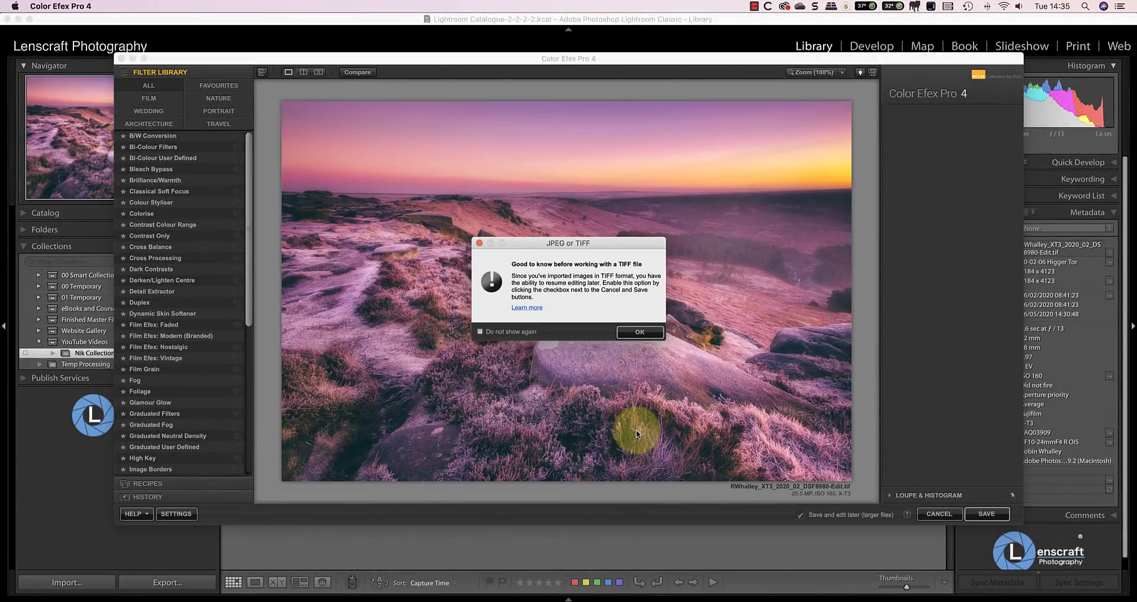
left_click(643, 330)
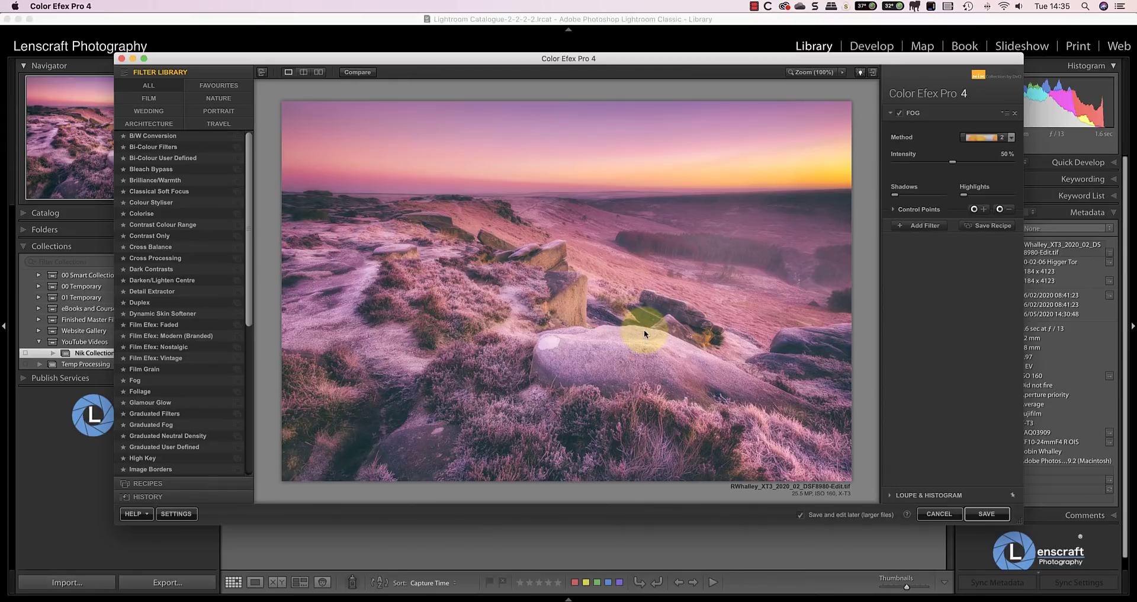
left_click(933, 514)
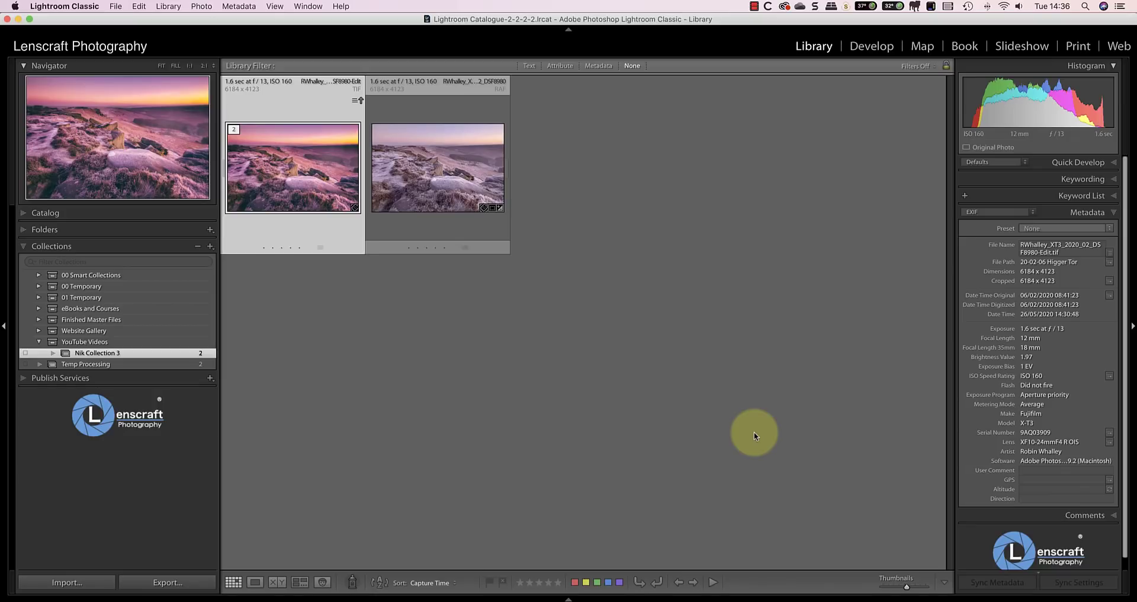
- Send the moorland photo to Silver Efex Pro 2 using Edit a Copy
right_click(327, 179)
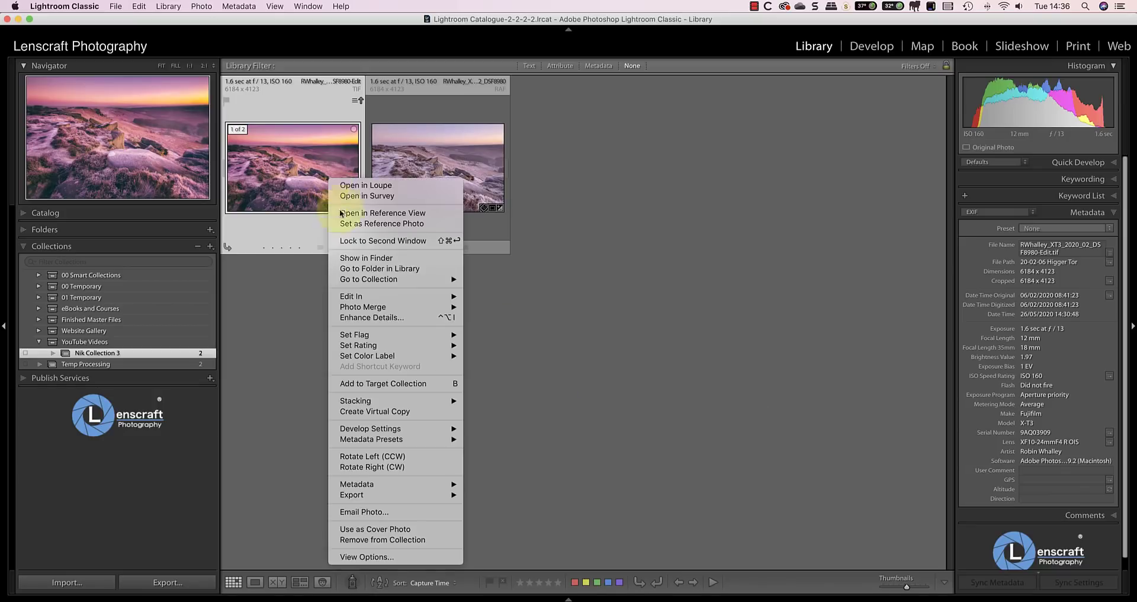
mouse_move(382, 293)
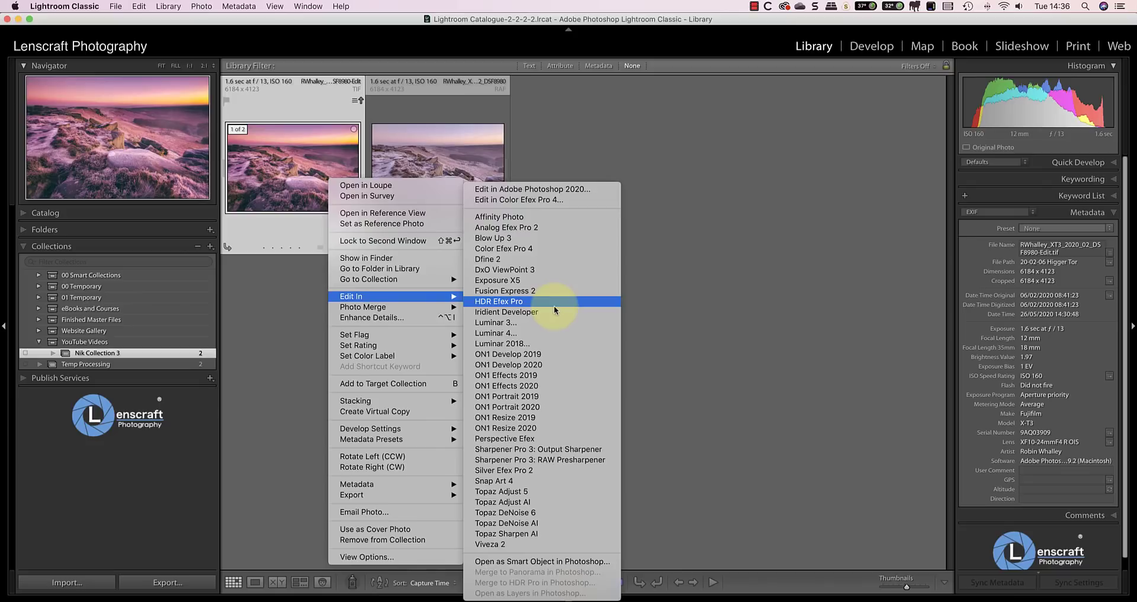
left_click(541, 470)
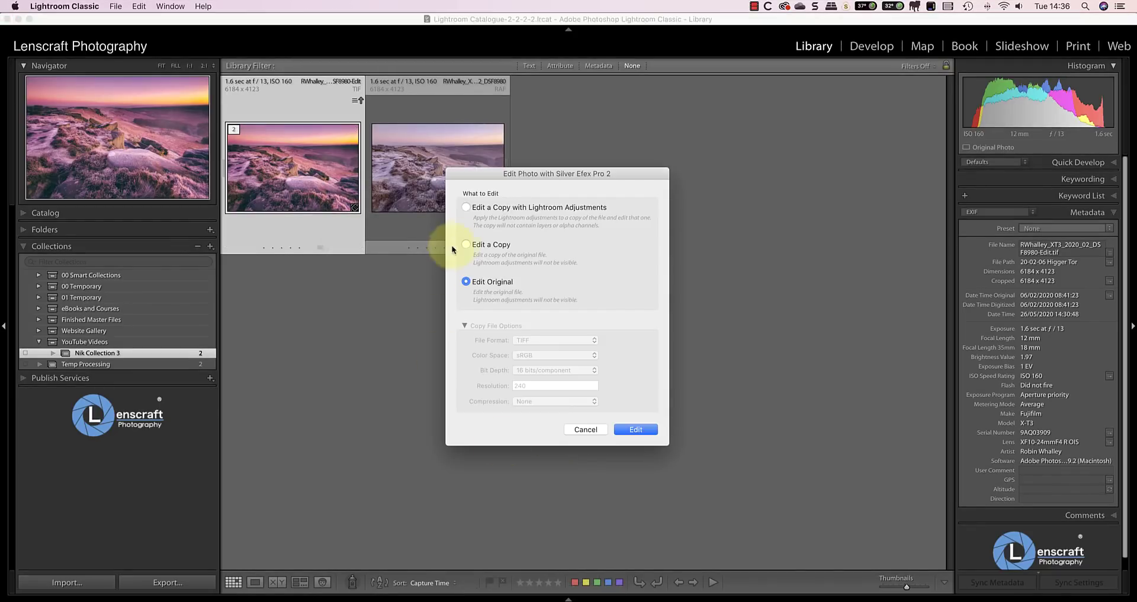
left_click(466, 244)
left_click(636, 429)
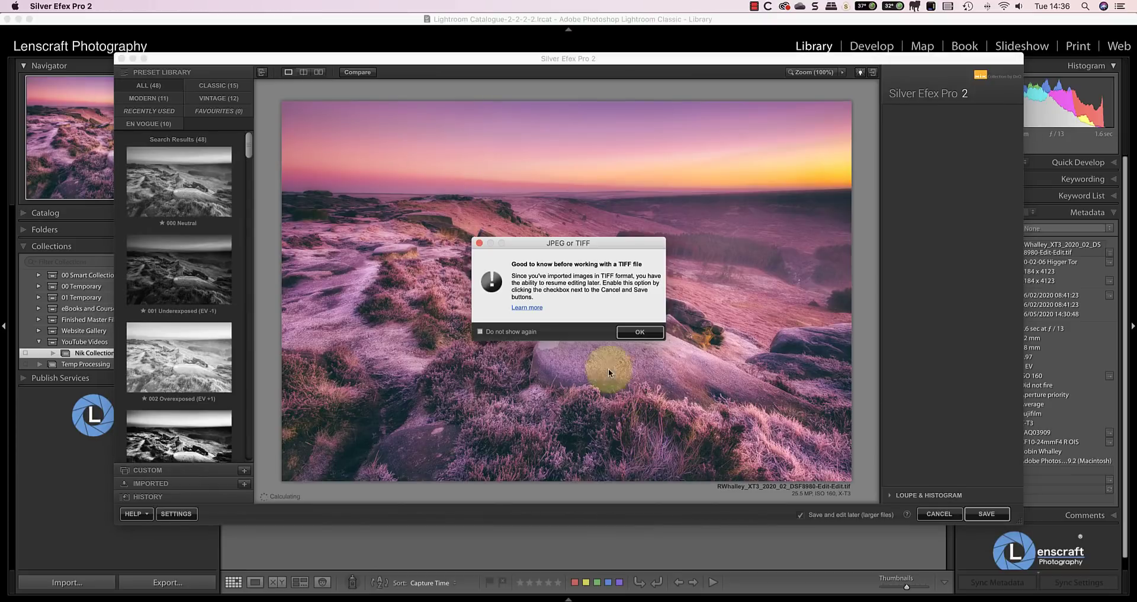
- Apply the 016 Full Dynamic (smooth) preset and save the black-and-white copy
left_click(641, 333)
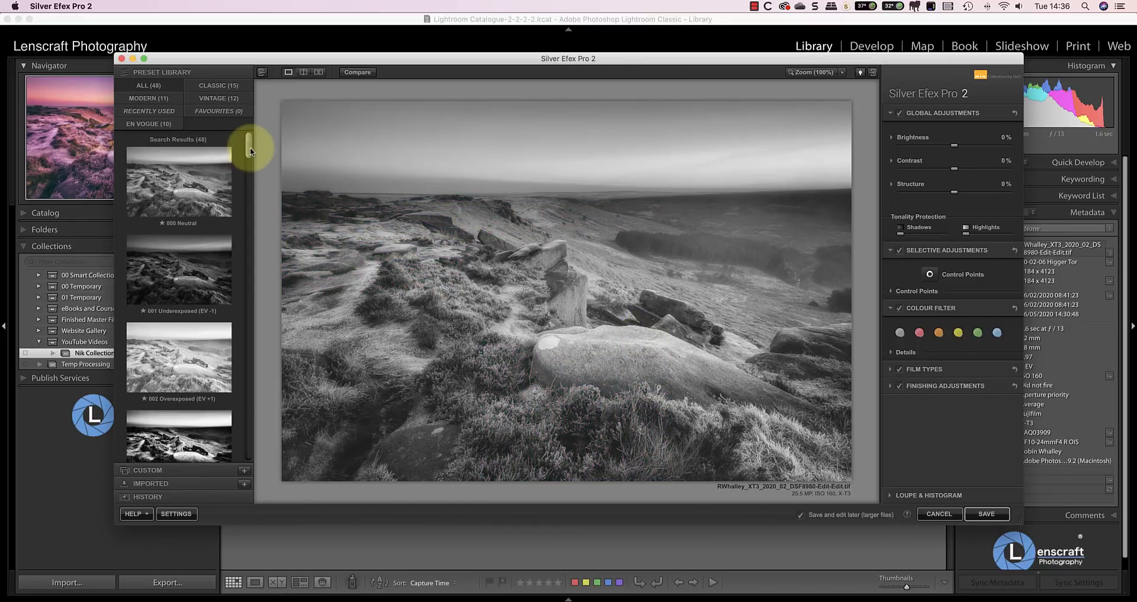
left_click_drag(247, 147, 251, 241)
left_click(181, 367)
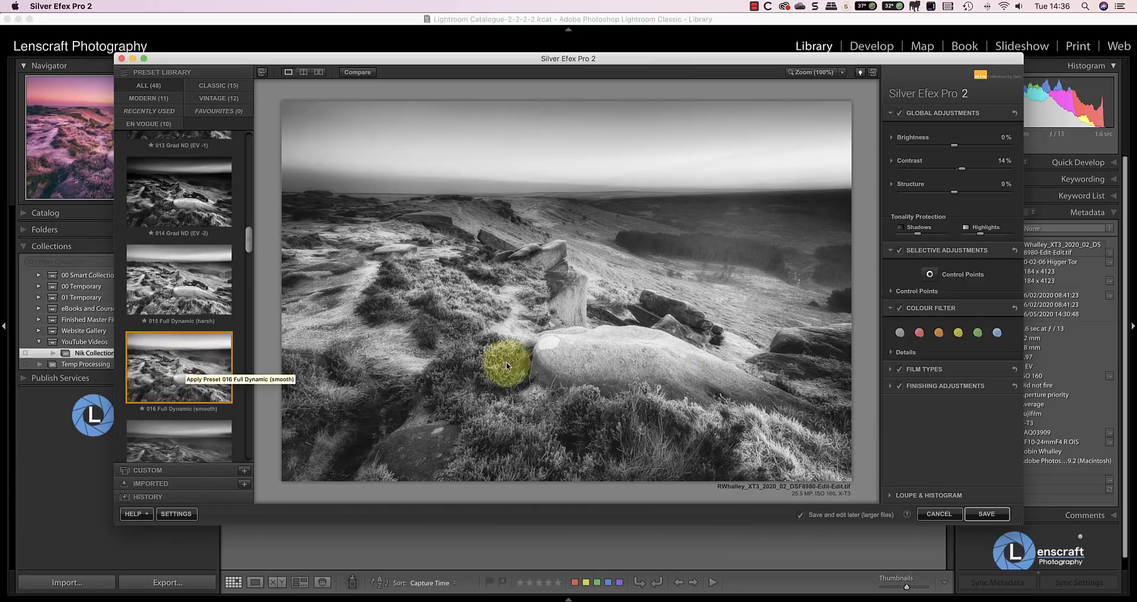
left_click(986, 513)
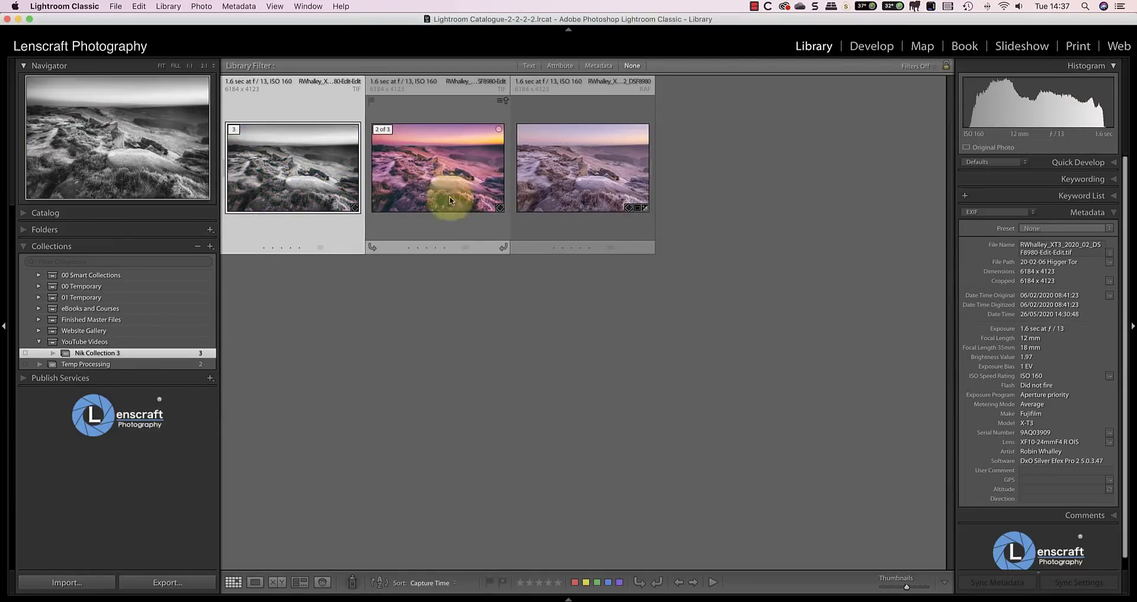
right_click(450, 196)
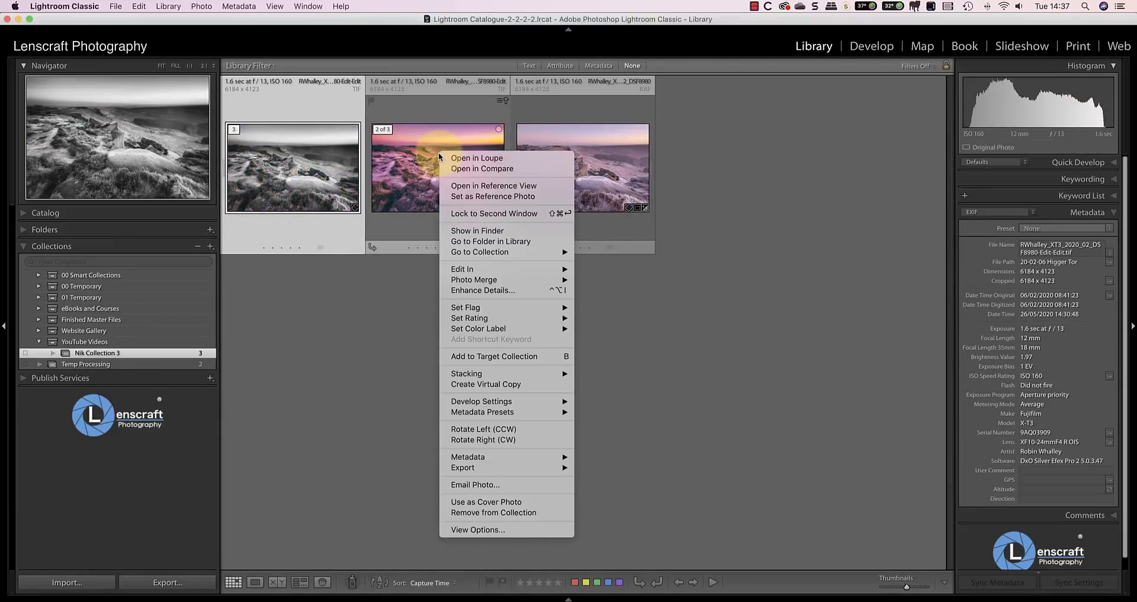
mouse_move(501, 269)
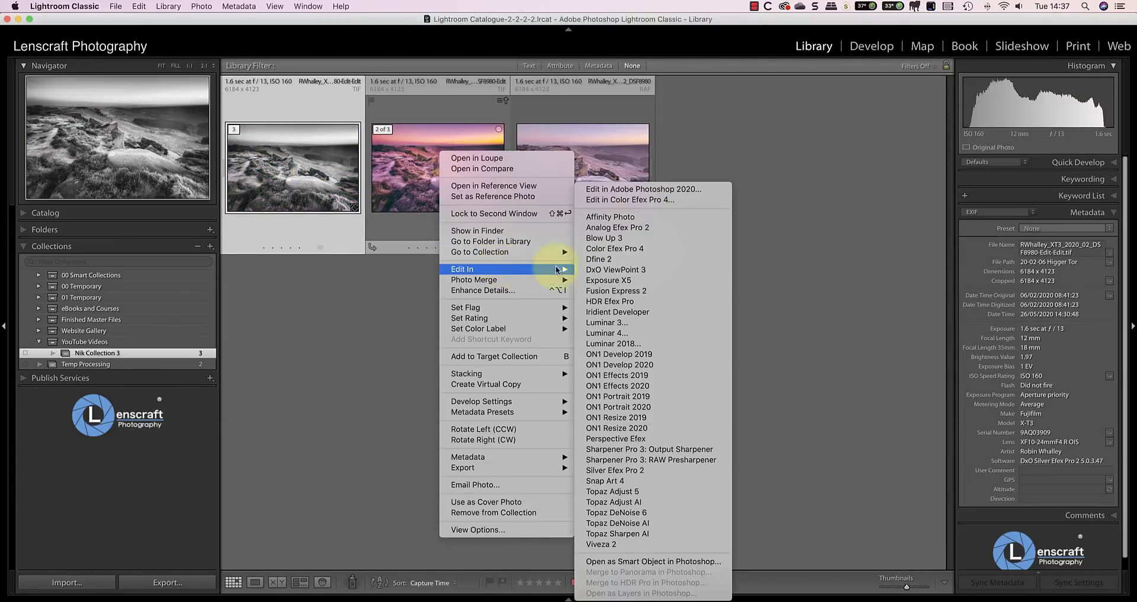
left_click(616, 227)
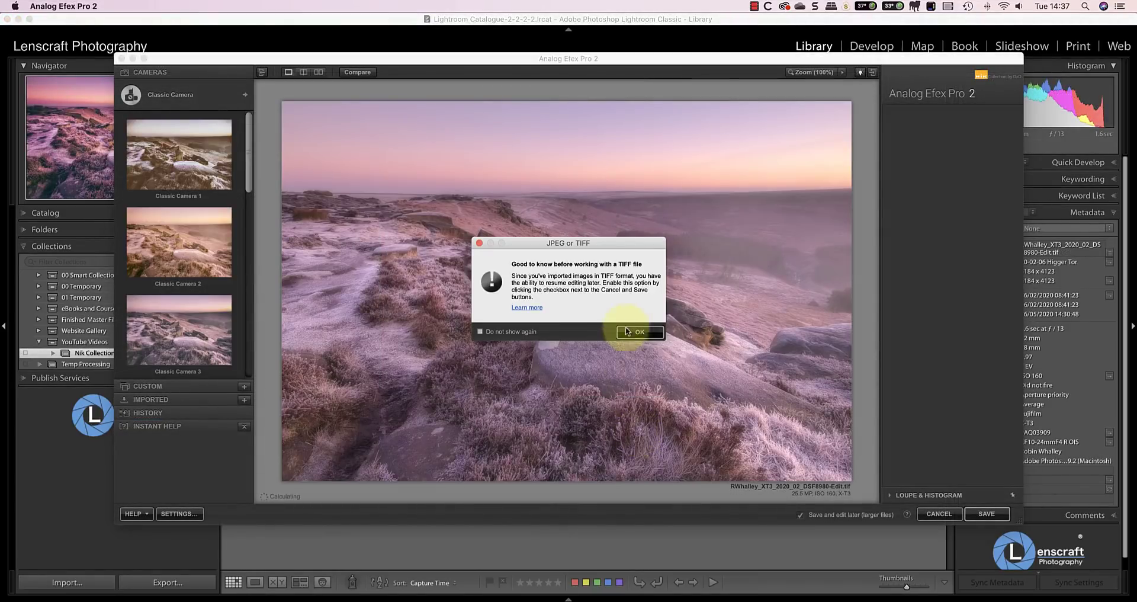
left_click(632, 331)
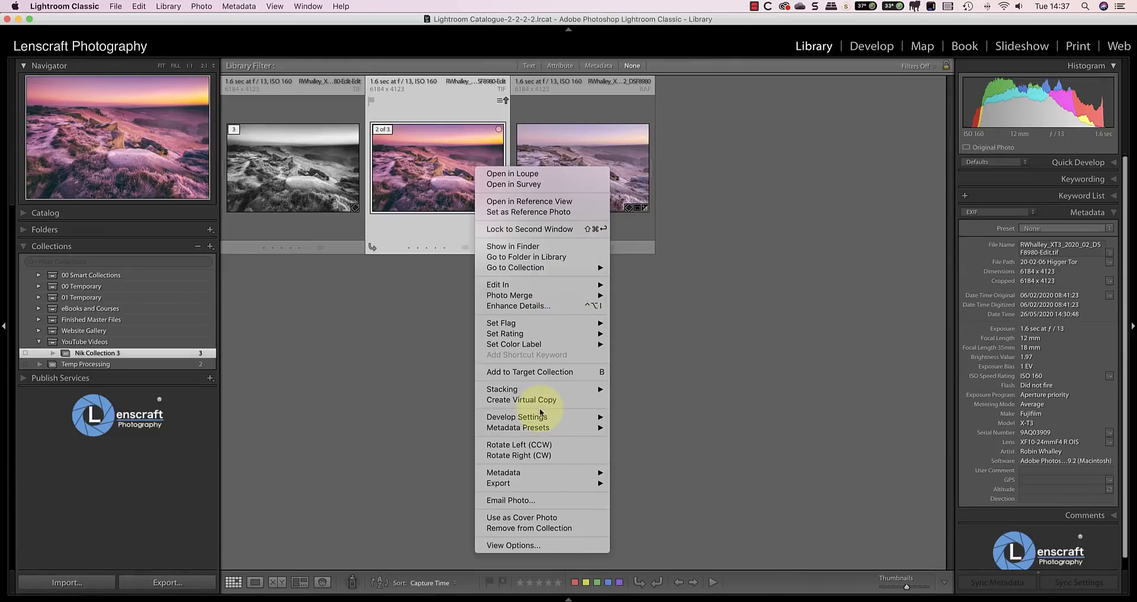
- Make a virtual copy of the colour photo and send it to Silver Efex Pro 2
left_click(538, 399)
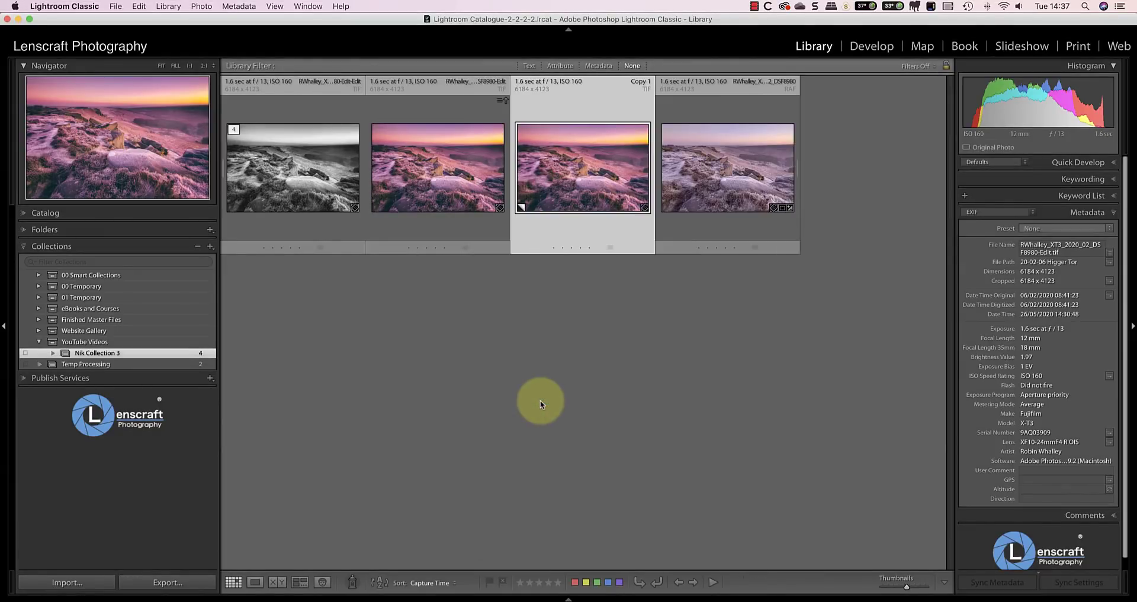
right_click(573, 158)
mouse_move(604, 273)
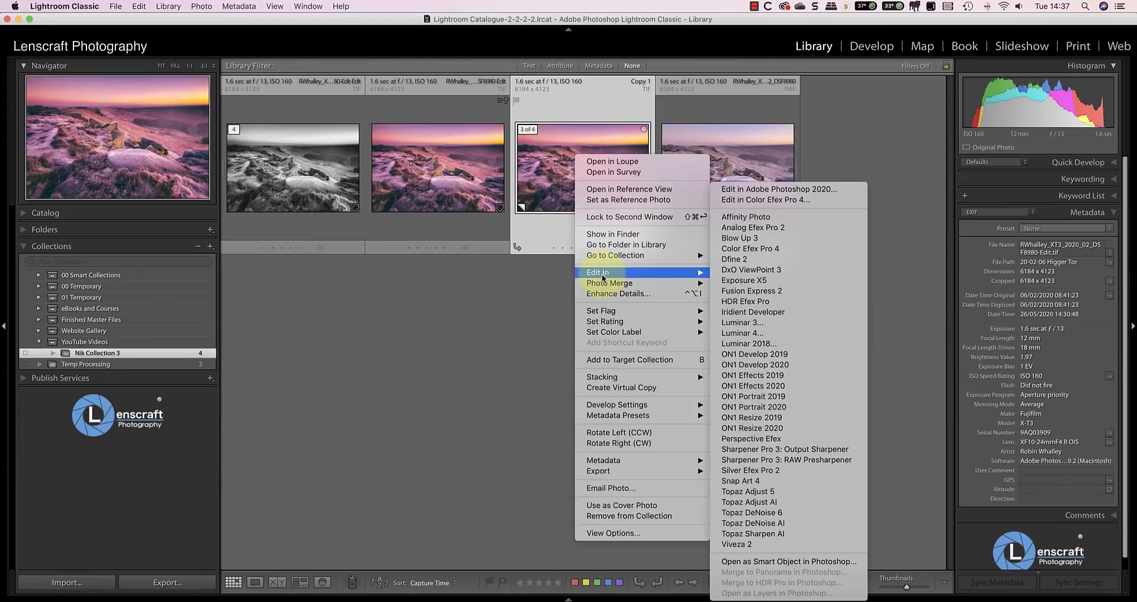
left_click(794, 469)
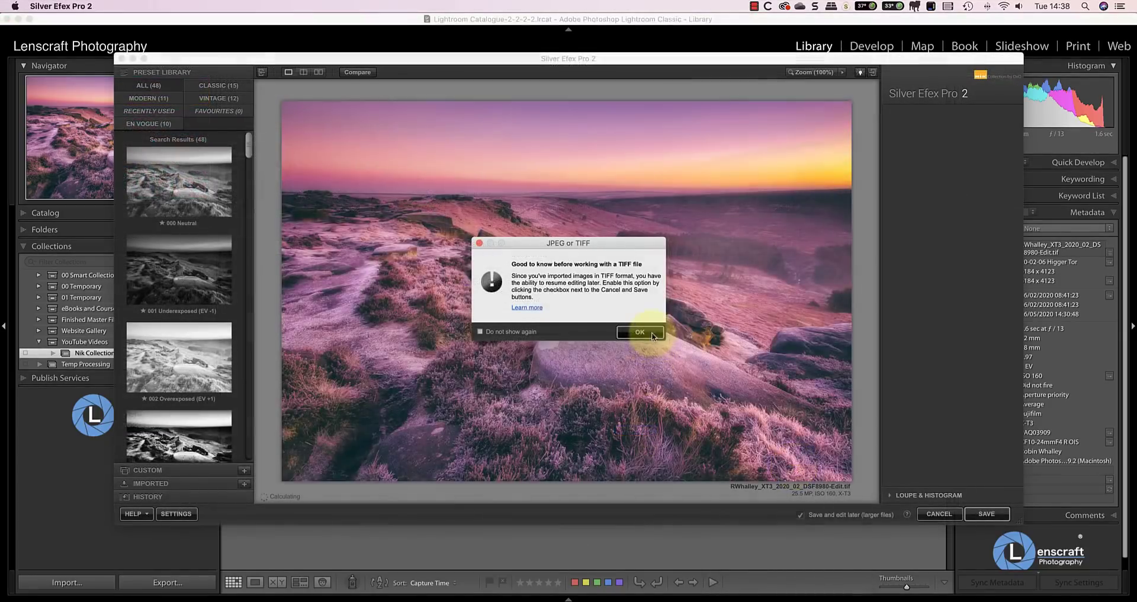
- Apply the 020 Fine Art (high key, framed) preset and save it to Lightroom
left_click(651, 333)
left_click_drag(248, 147, 257, 286)
left_click(181, 172)
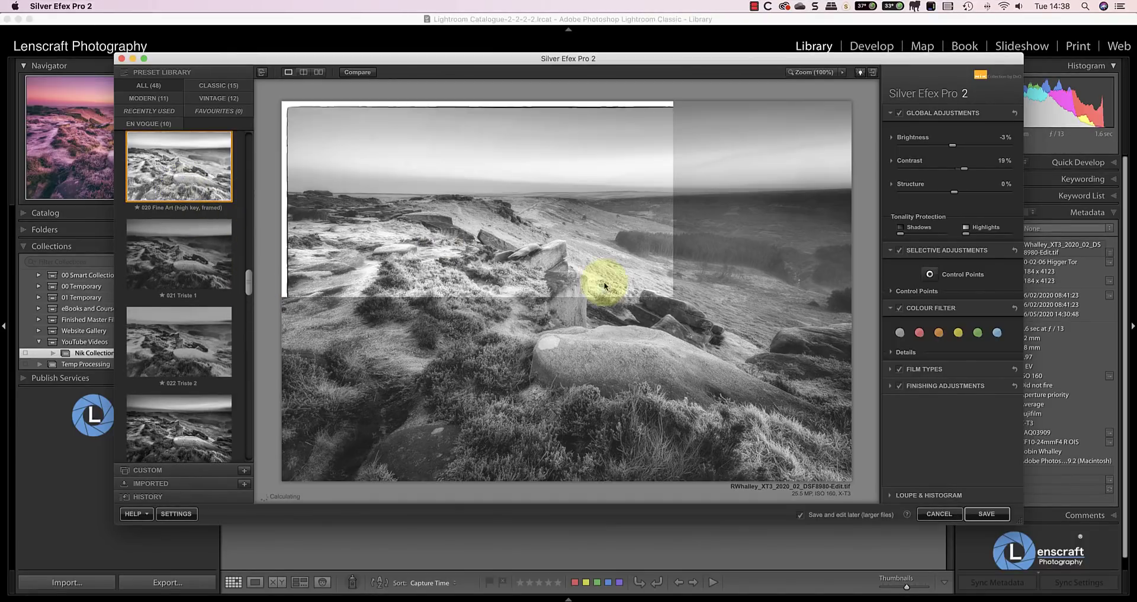
left_click(984, 514)
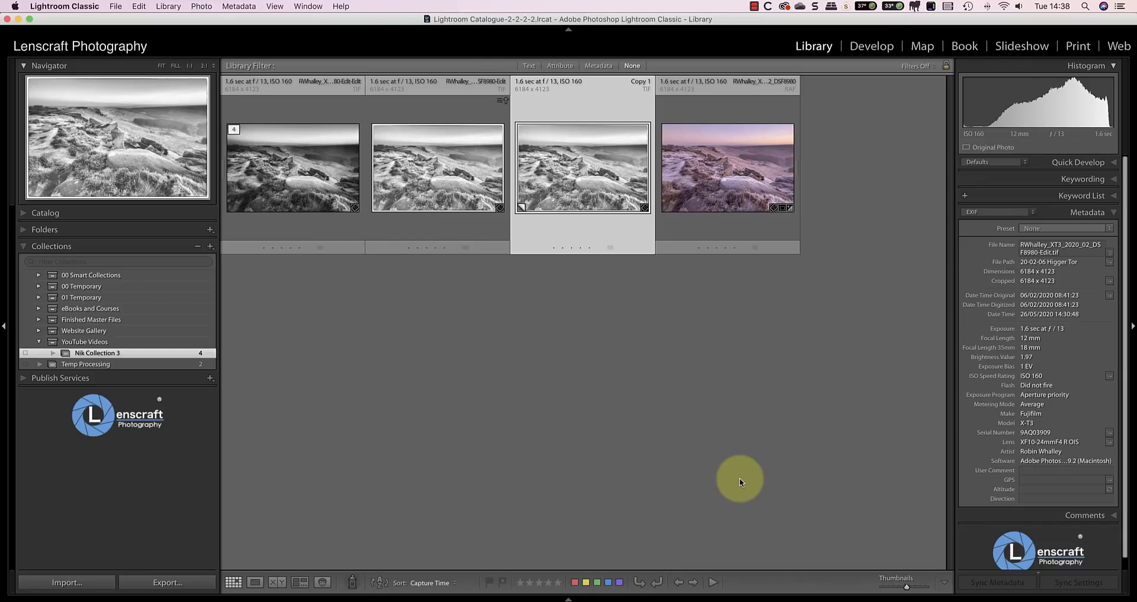
- Review the returned black-and-white TIFF, then switch to the DSF9137 photo in Capture One 20
key("alt")
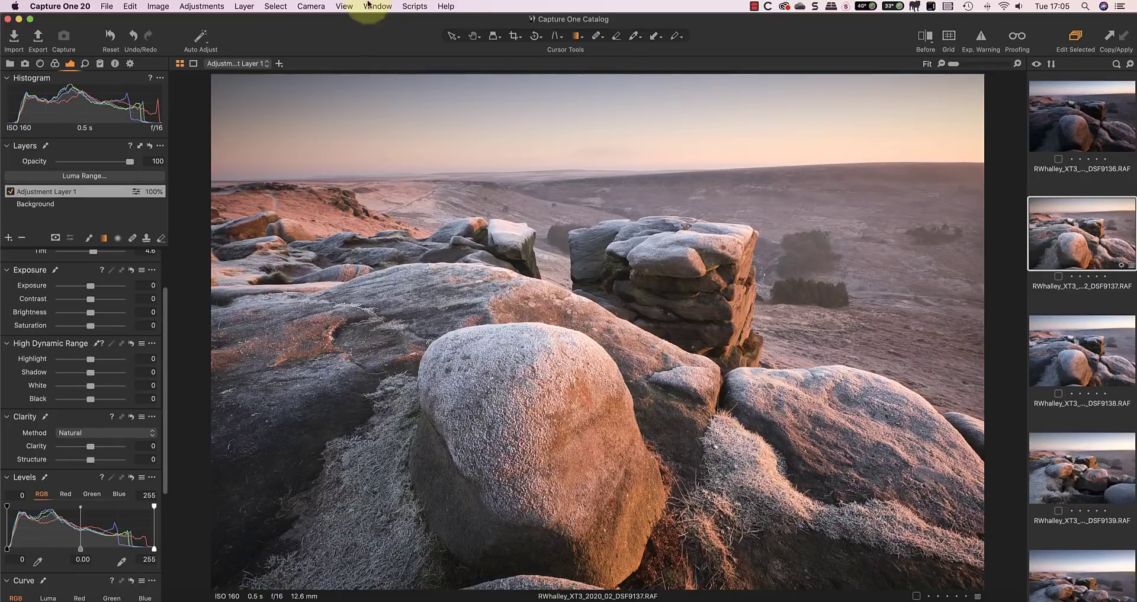
- Open DSF9137 in Color Efex Pro 4 as a new TIFF 16 bit variant
left_click(157, 6)
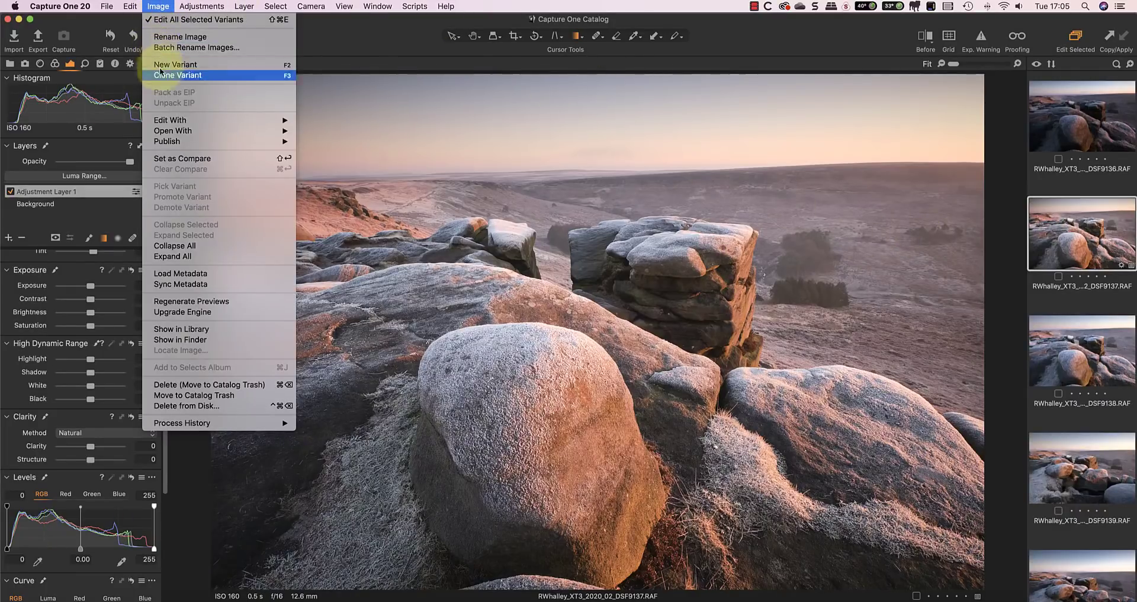
mouse_move(186, 125)
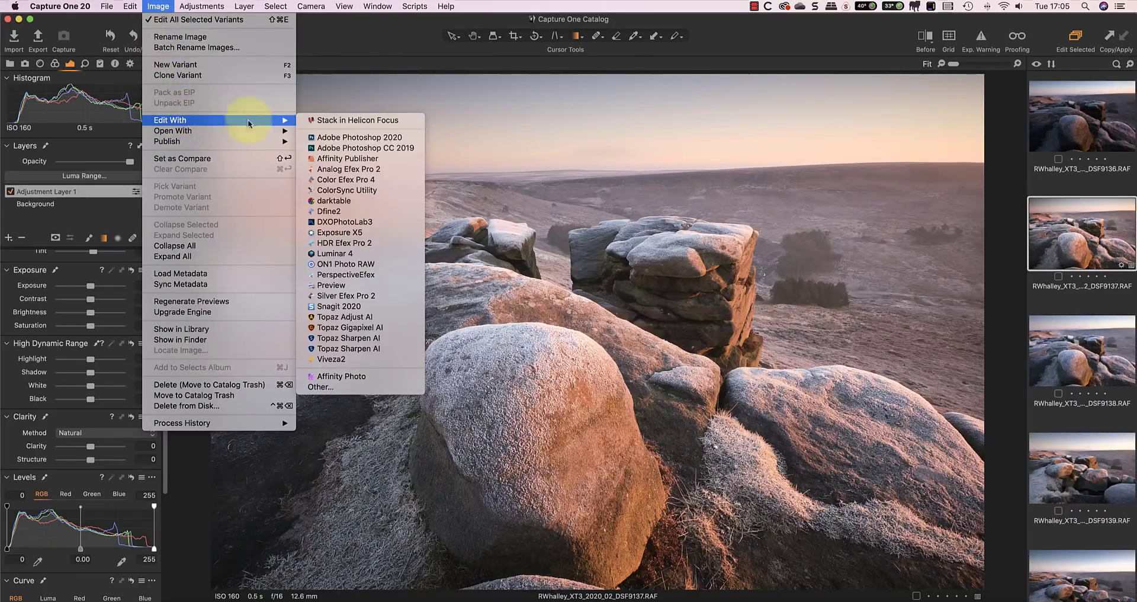
left_click(363, 181)
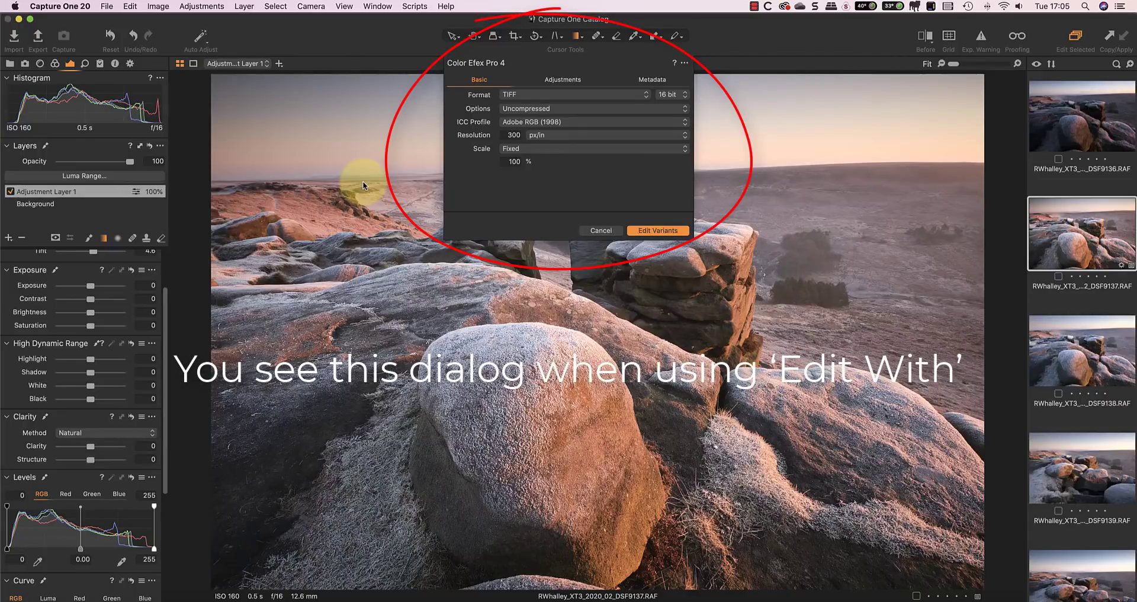
left_click(524, 96)
left_click(523, 96)
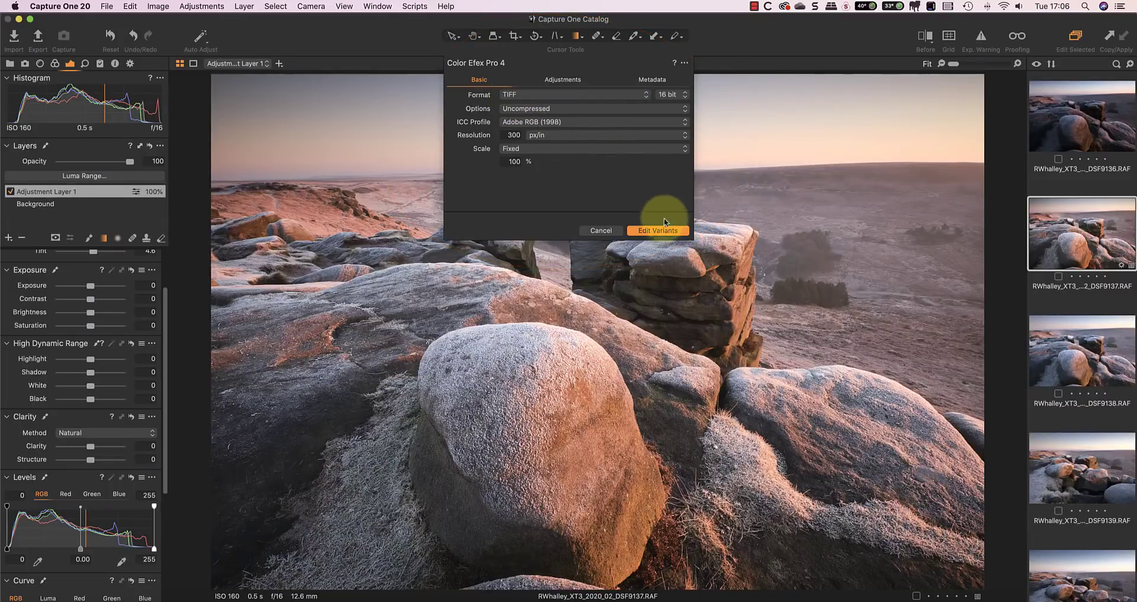
left_click(667, 230)
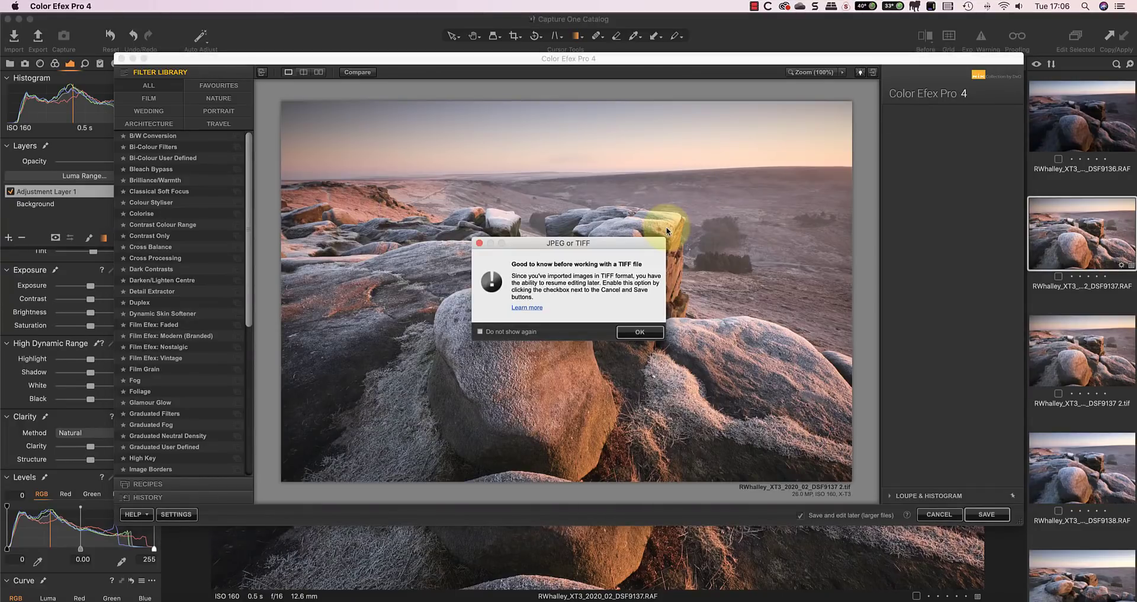
- Add fog over the distant moor with a + control point and clear the right boulder with a − point
left_click(645, 331)
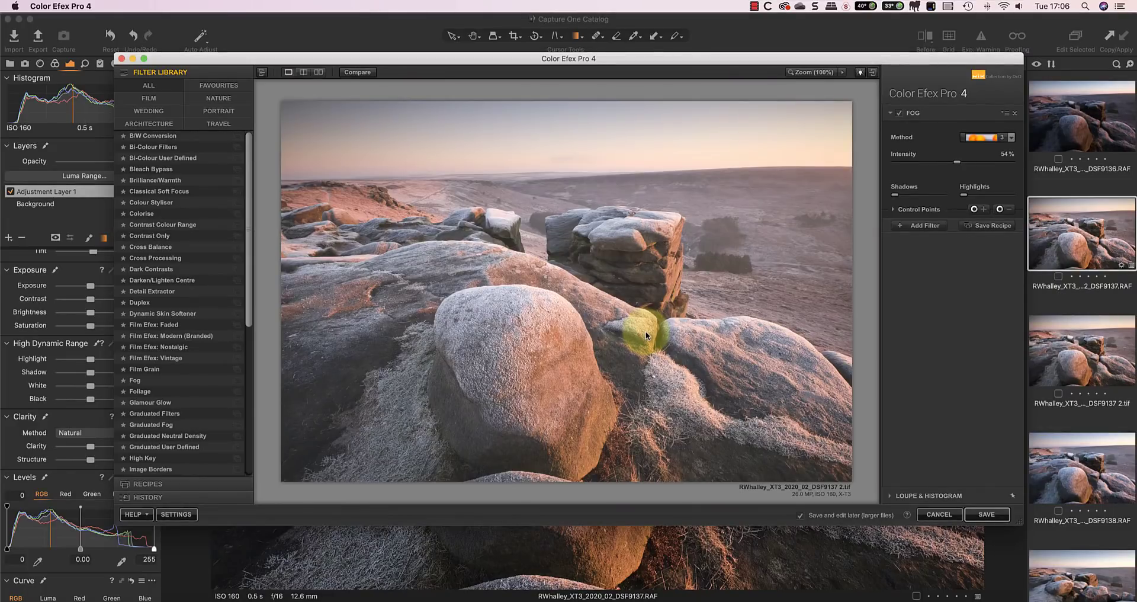
left_click(977, 209)
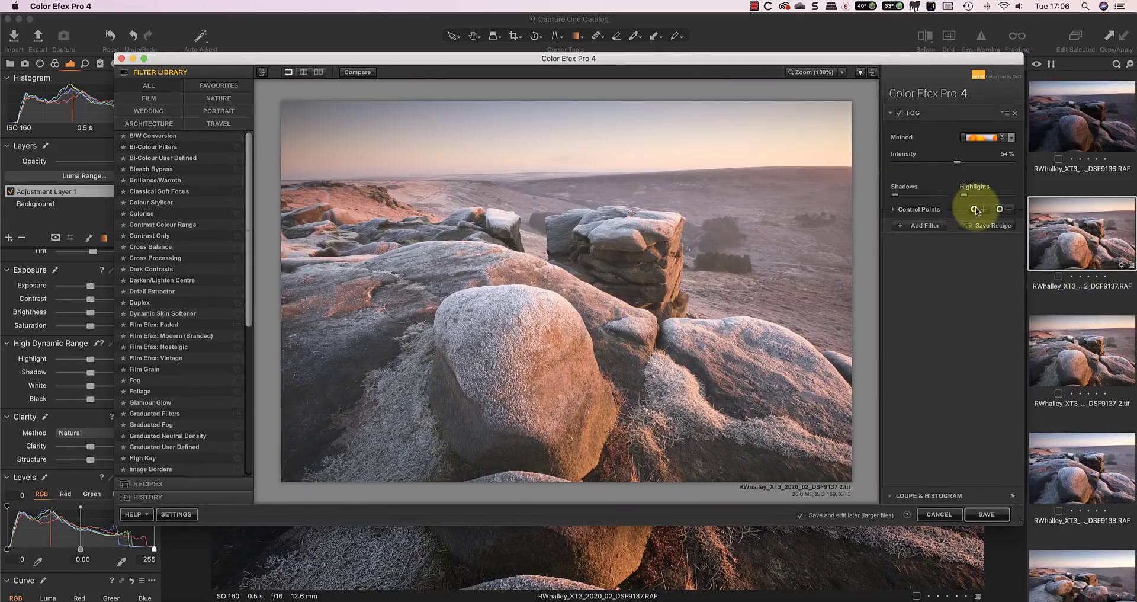
left_click(781, 238)
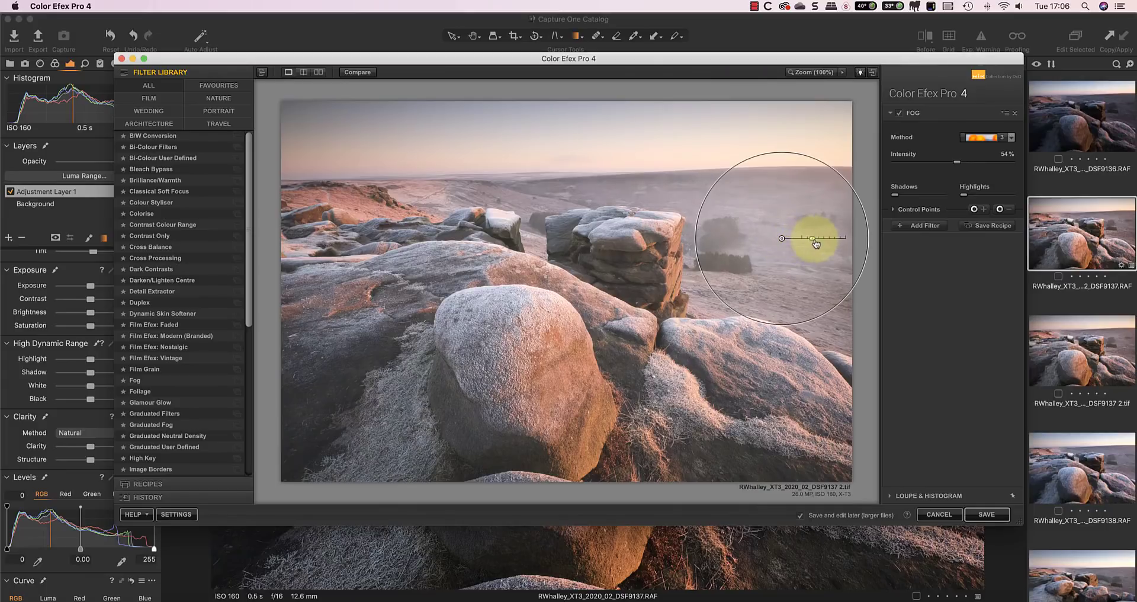
left_click(999, 209)
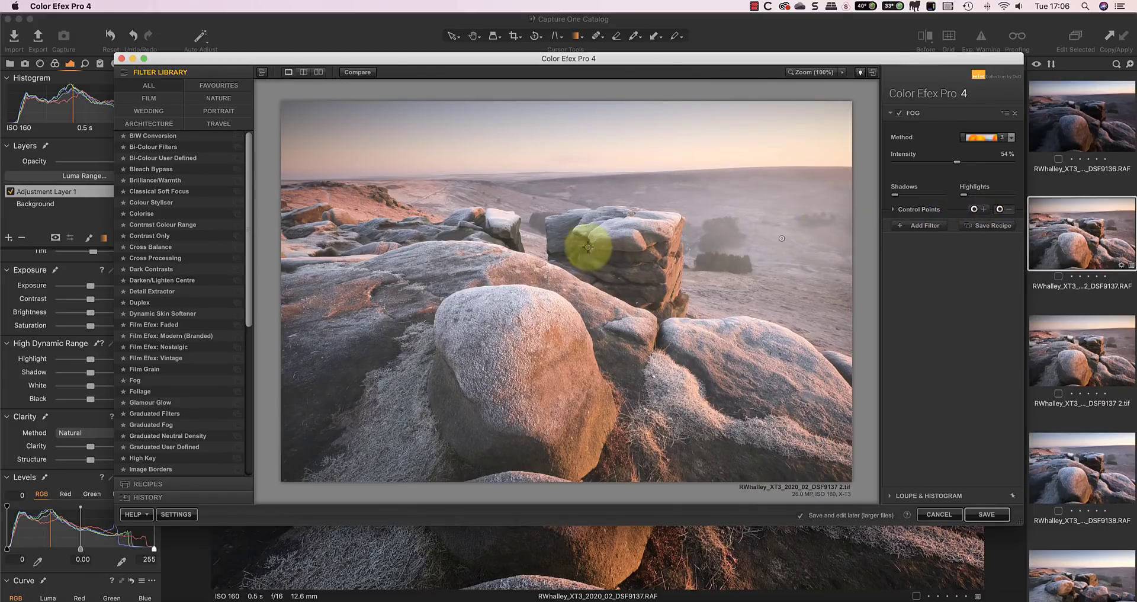
left_click(998, 209)
left_click(753, 357)
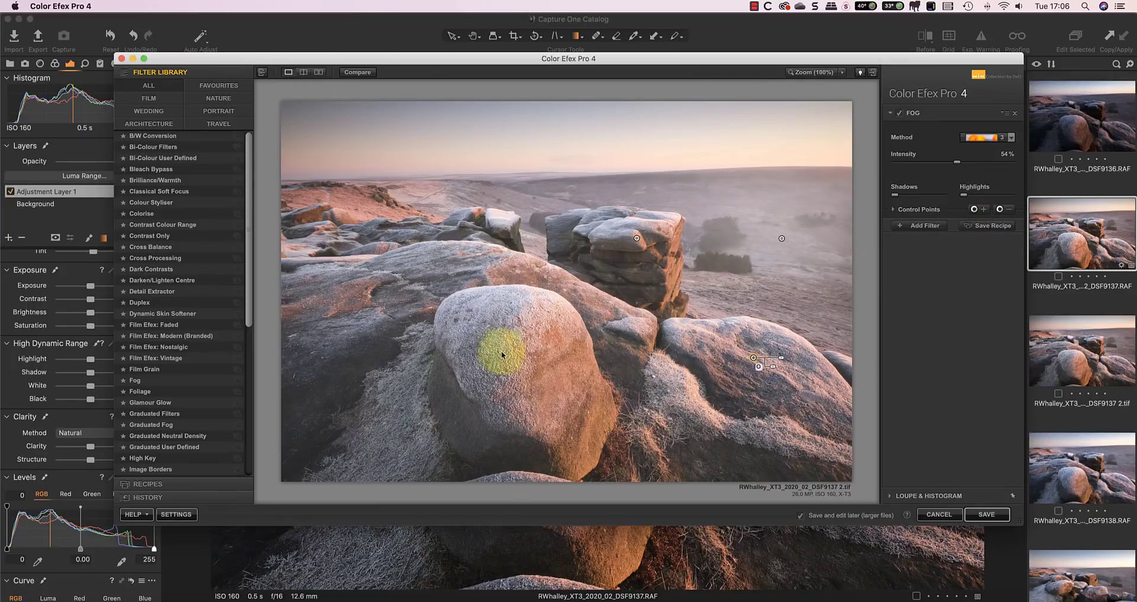
- Add a Brilliance/Warmth filter with Warmth at 39% and save the image
left_click(921, 225)
left_click(196, 179)
mouse_move(965, 179)
left_mouse_down()
mouse_move(946, 179)
mouse_move(976, 179)
left_mouse_up()
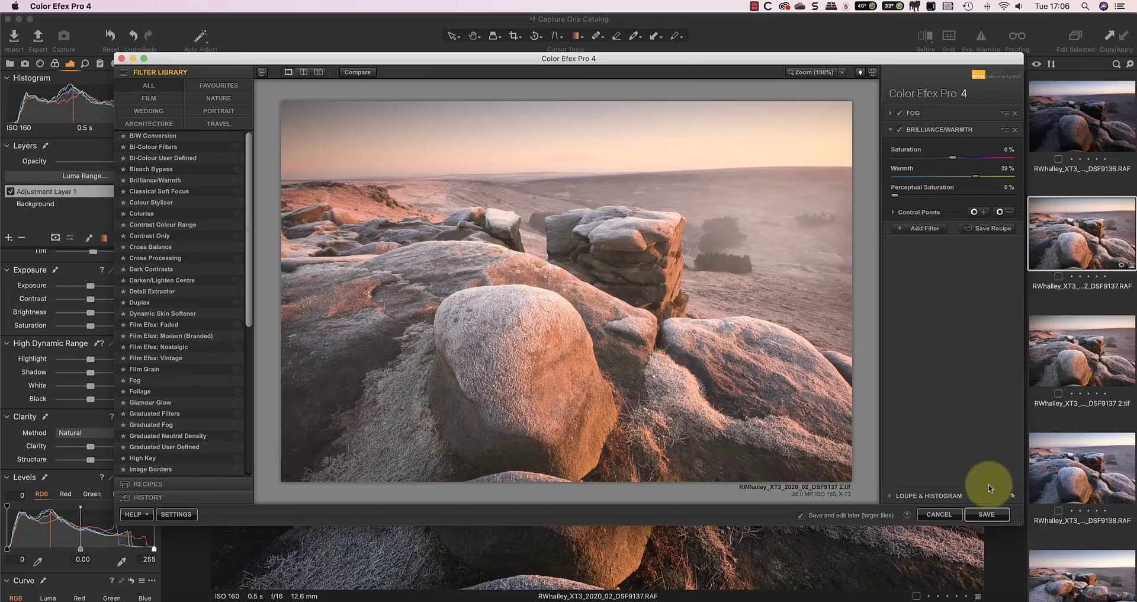
left_click(987, 513)
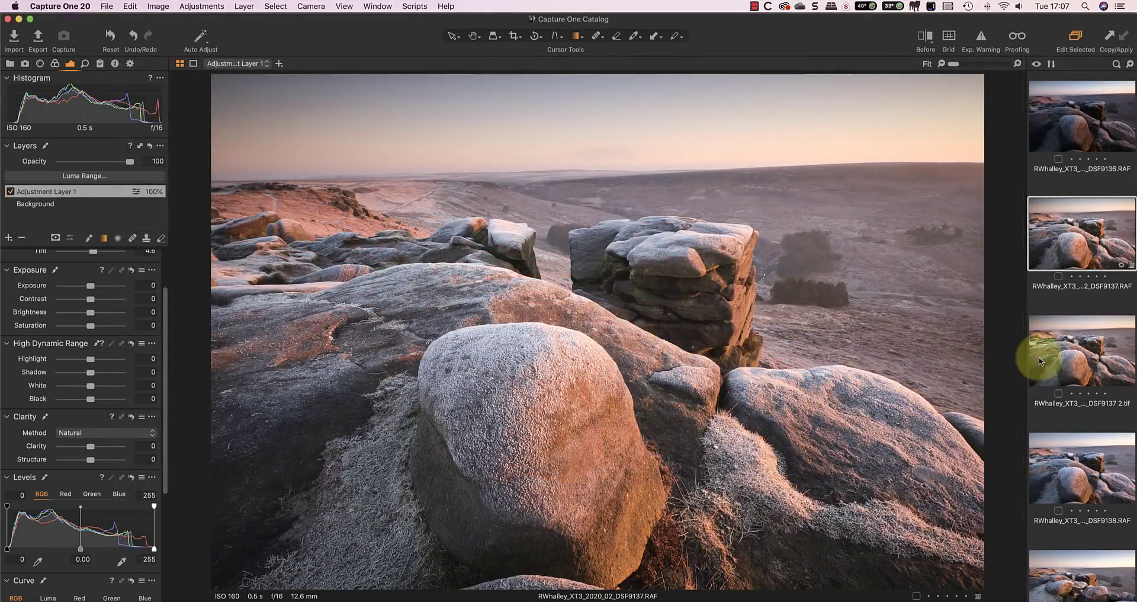
- Select the DSF9137 2.tif variant and reopen it in Color Efex Pro 4 via Image > Open With
left_click(1078, 354)
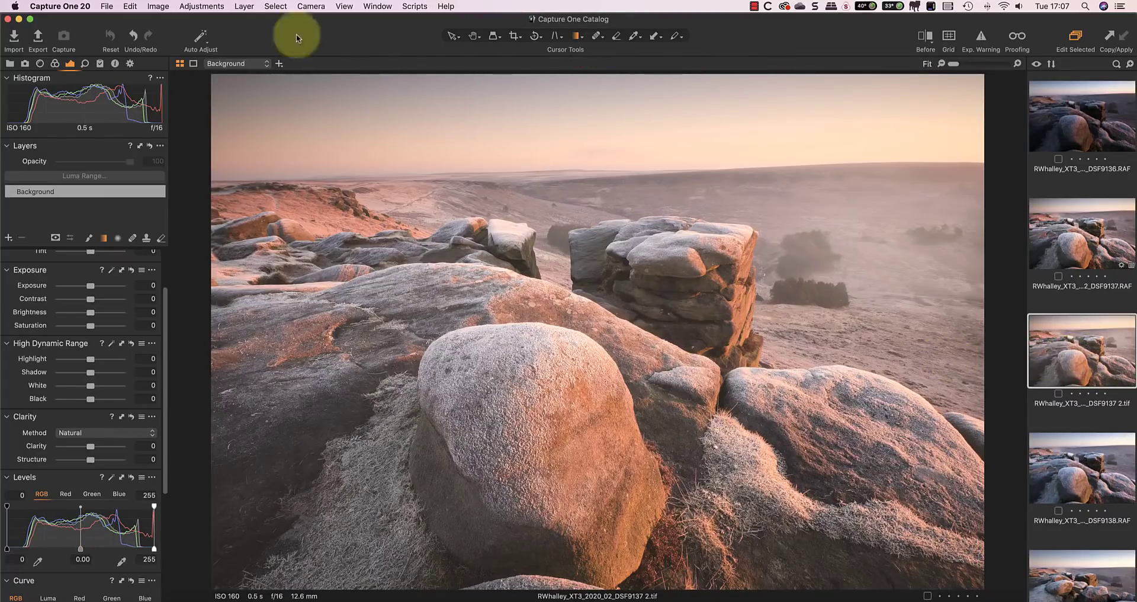
left_click(157, 6)
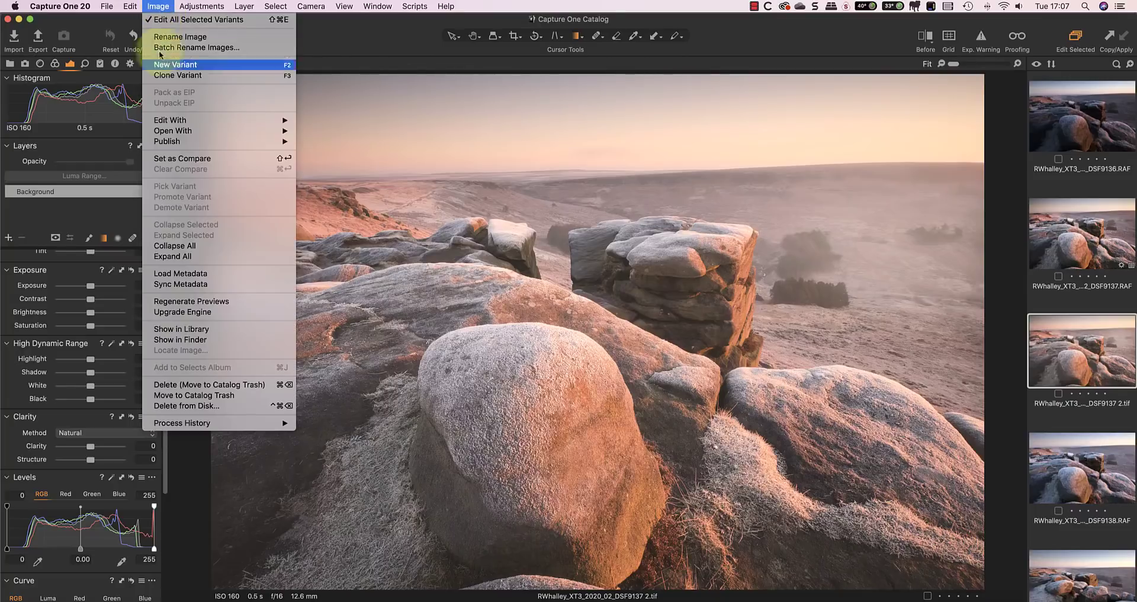
mouse_move(214, 142)
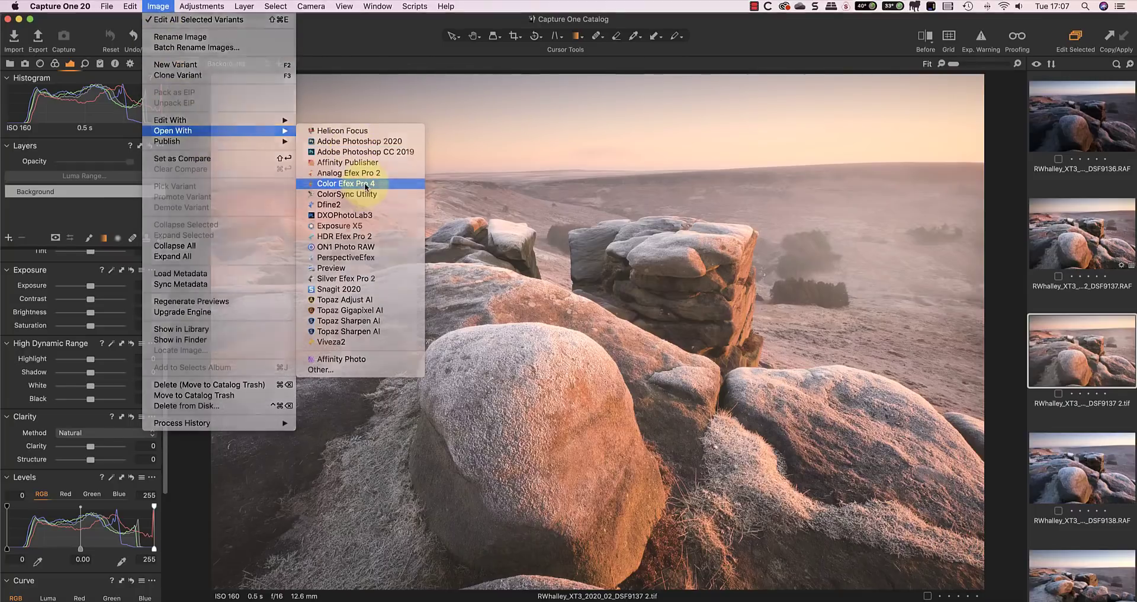
left_click(346, 183)
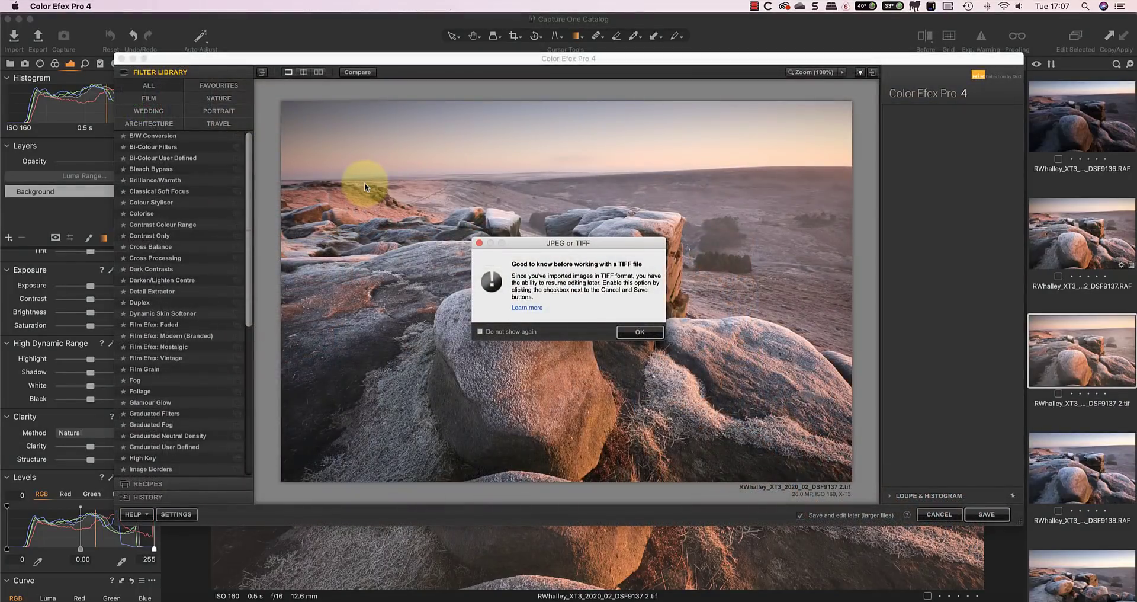
- Resume the saved Fog and Brilliance/Warmth filters and lower Warmth from 39% to 33%
left_click(640, 332)
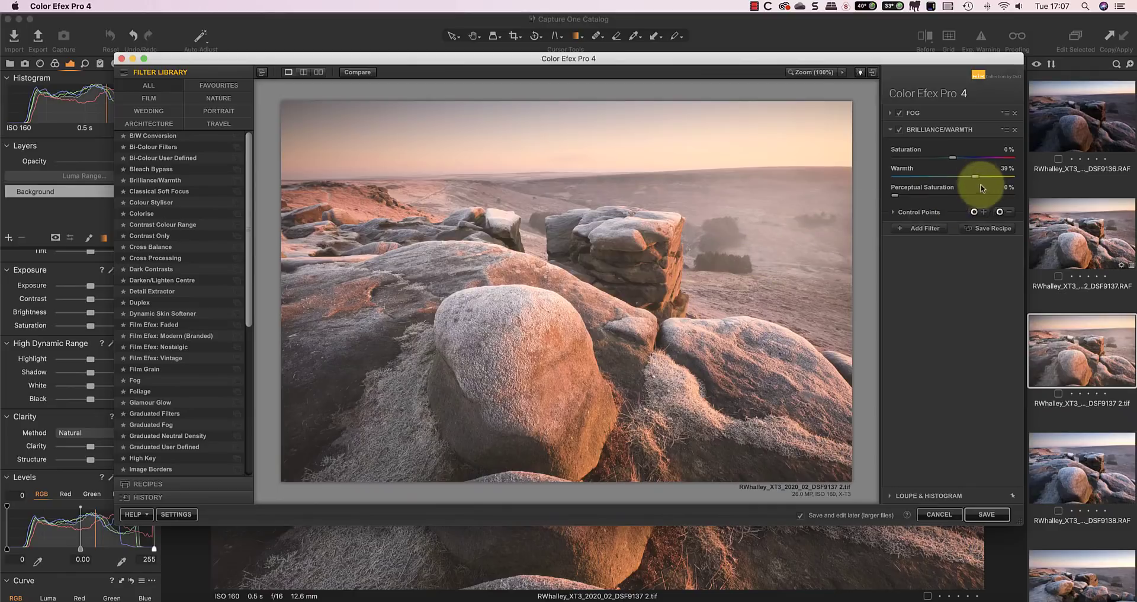
mouse_move(977, 180)
left_mouse_down()
mouse_move(960, 180)
mouse_move(983, 180)
mouse_move(973, 181)
left_mouse_up()
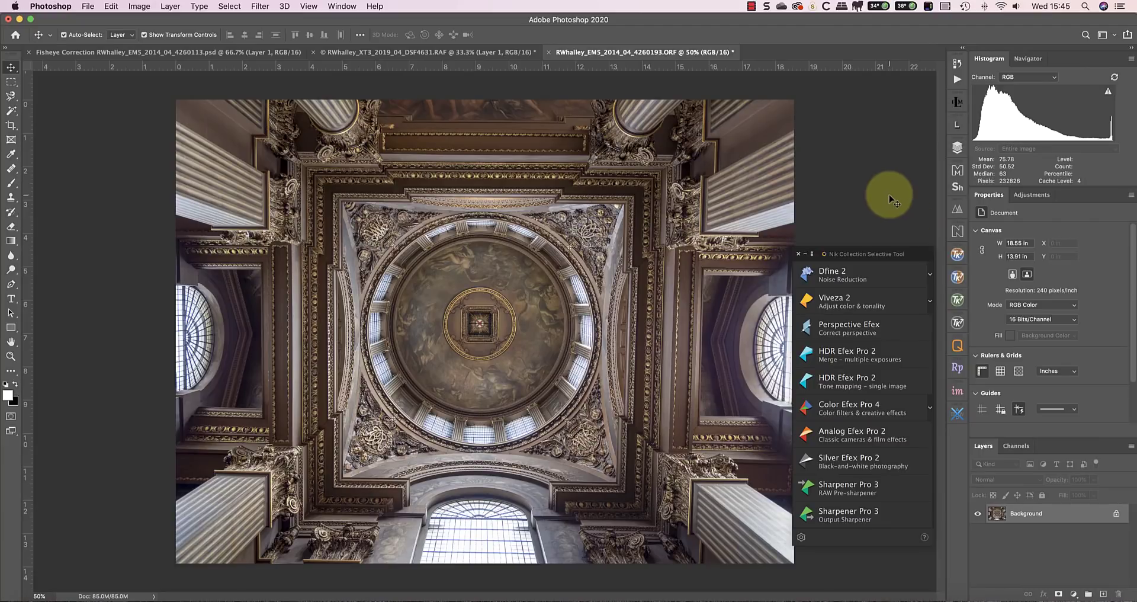
- Create a Background copy layer with Duplicate Layer and launch Perspective Efex on it
right_click(1049, 514)
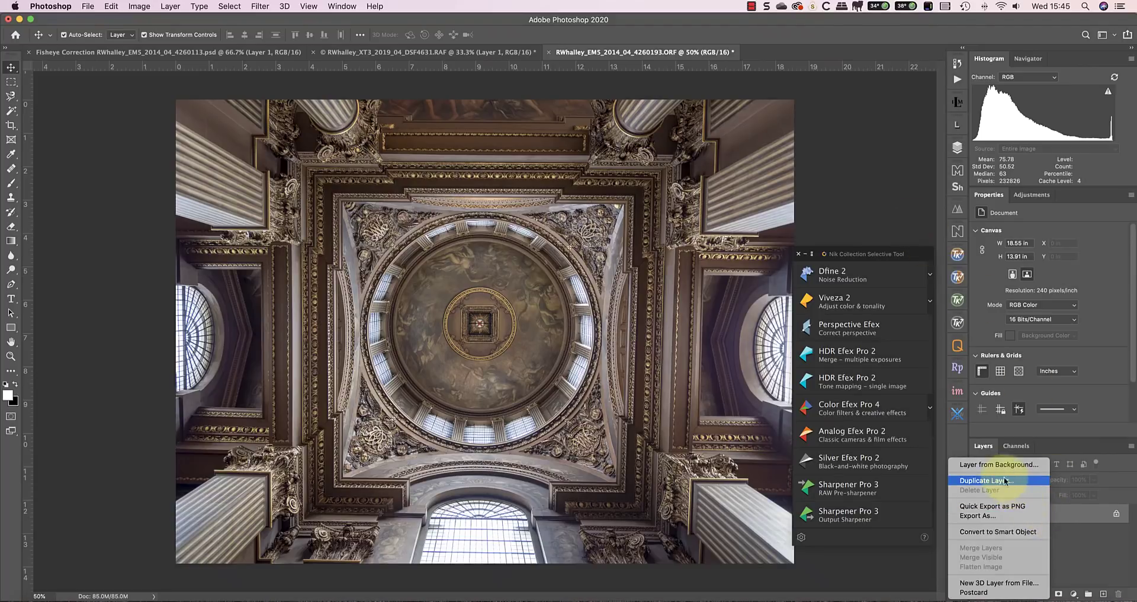
left_click(986, 480)
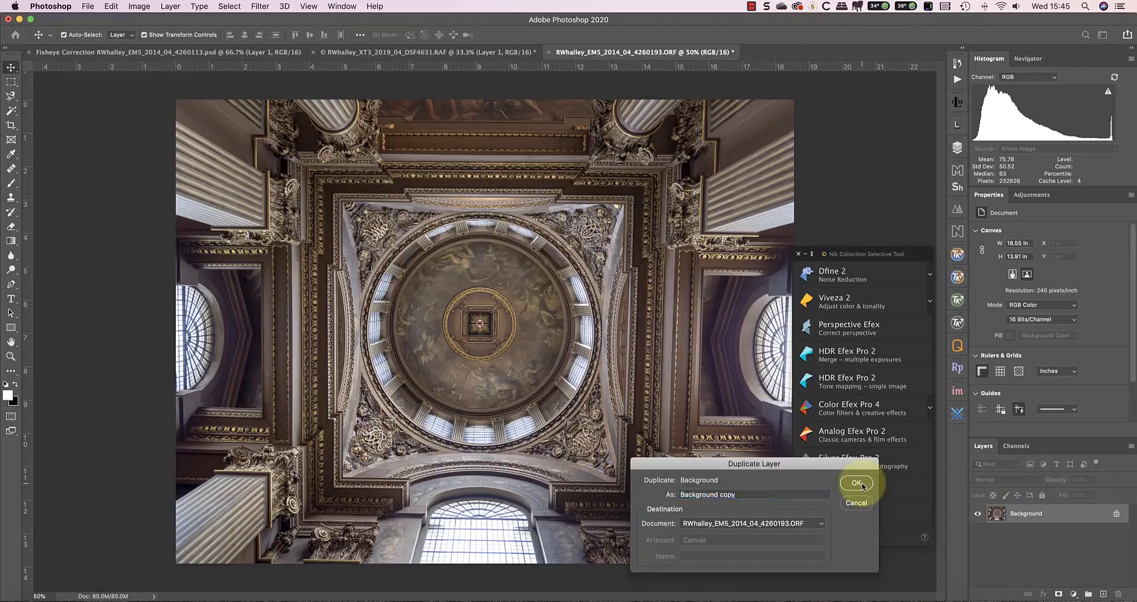
left_click(863, 485)
left_click(841, 328)
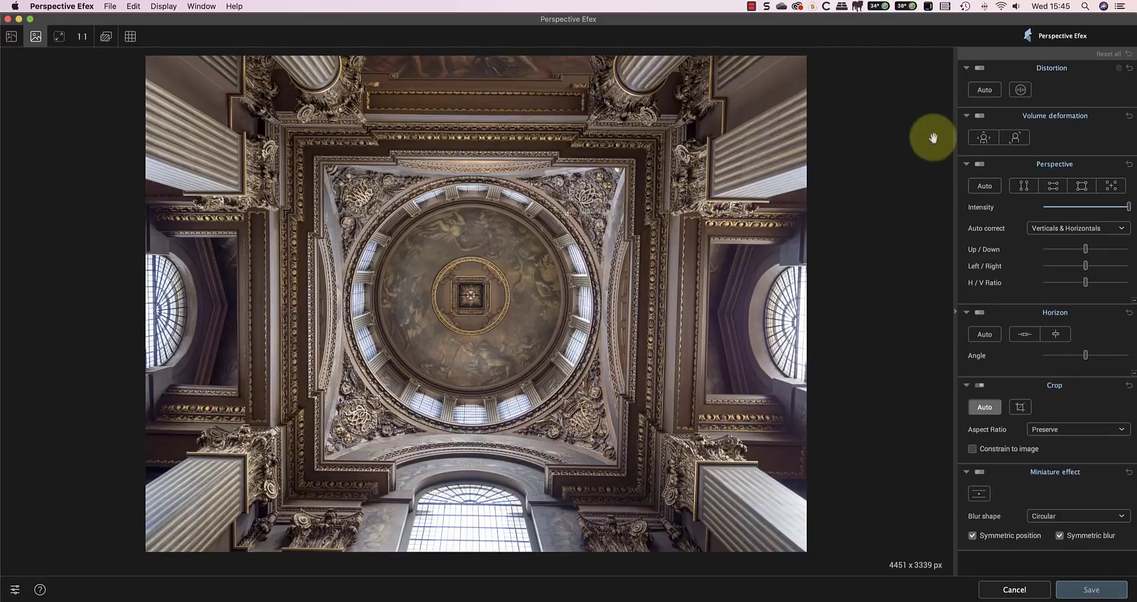
- Auto-correct the ceiling's lens distortion, then compare it with the uncorrected original
left_click(985, 88)
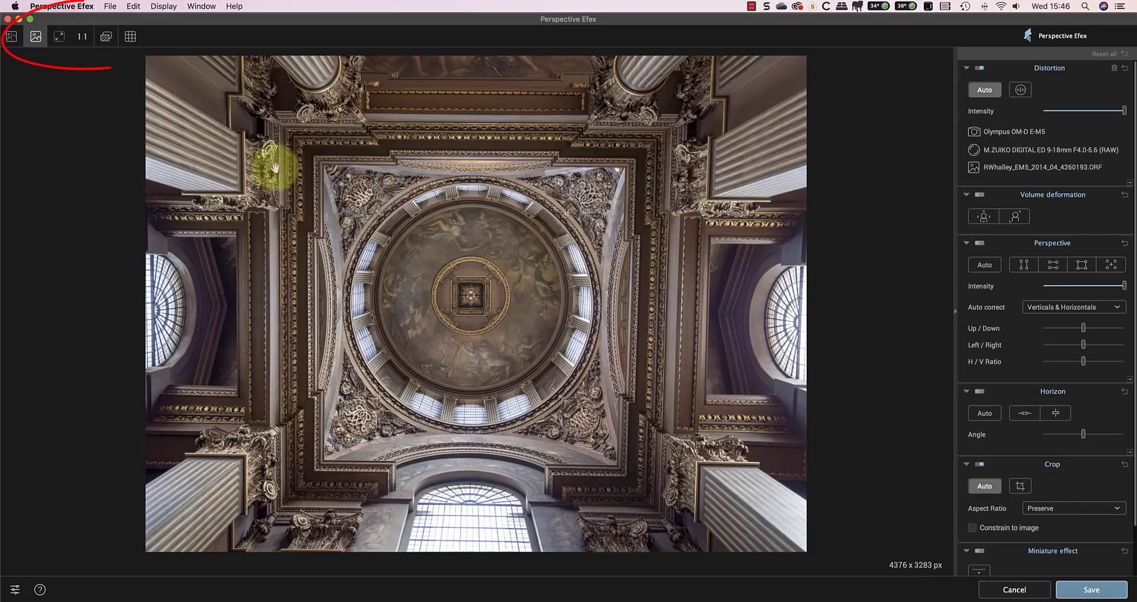
left_click(11, 37)
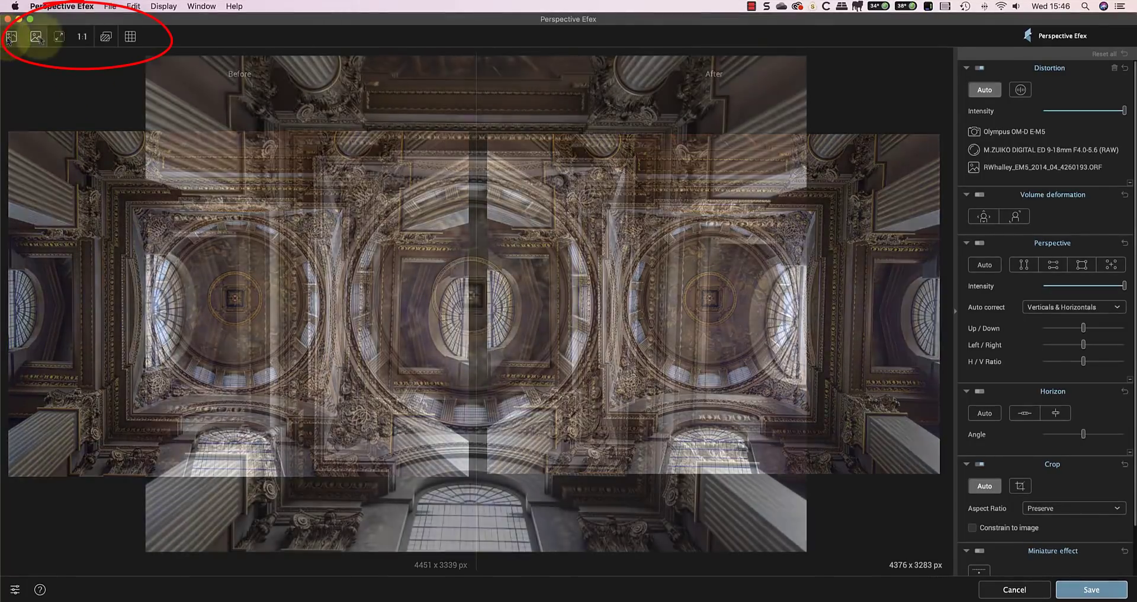
left_click(36, 36)
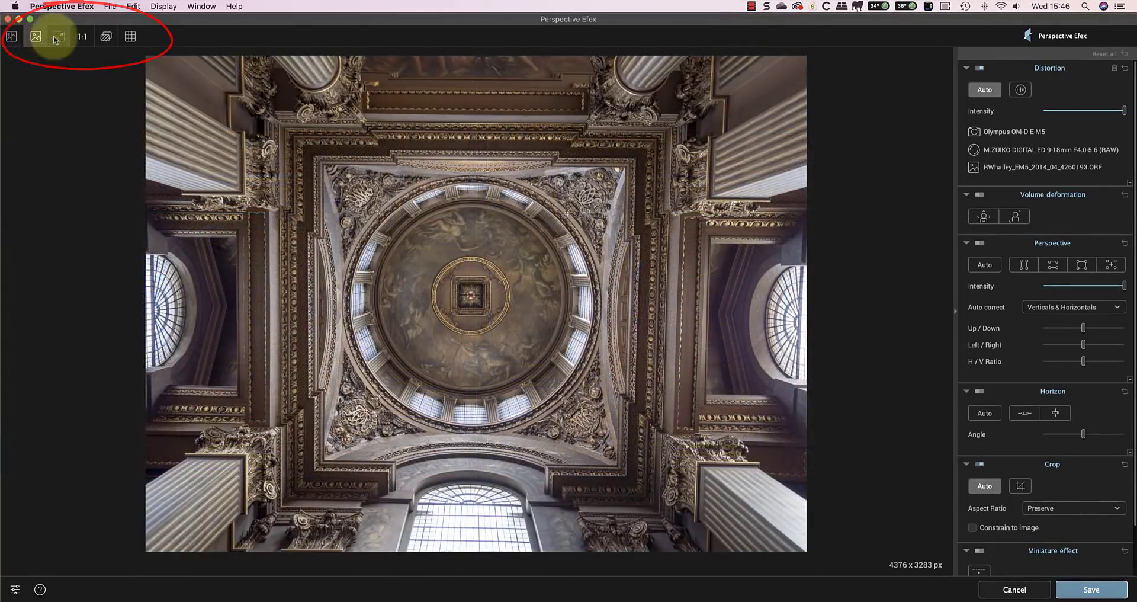
left_click(107, 38)
left_click(108, 37)
left_click(108, 37)
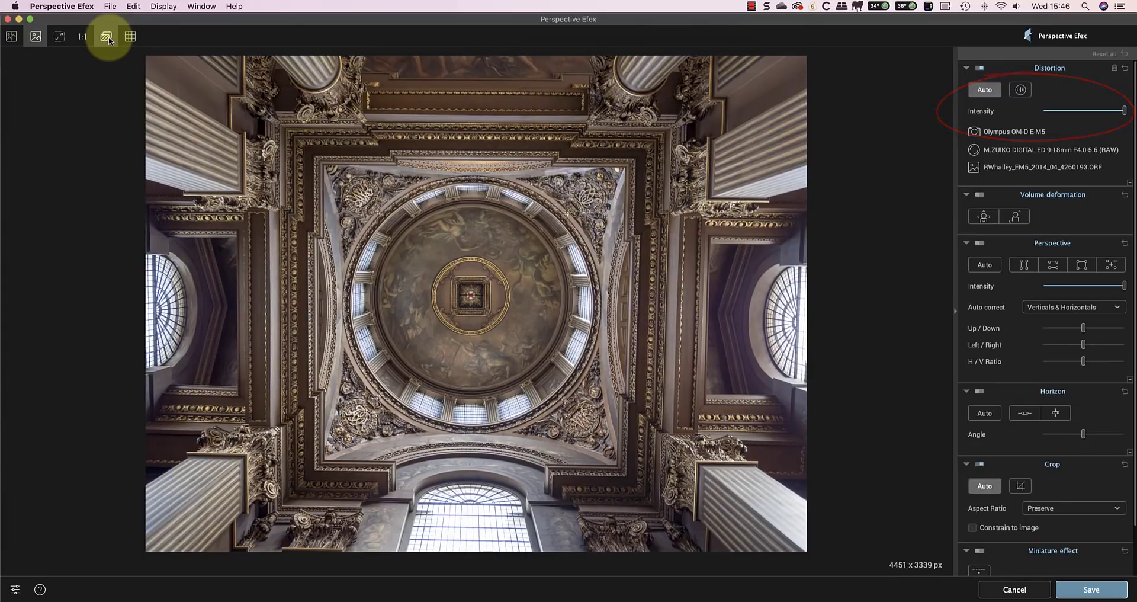
left_click(108, 38)
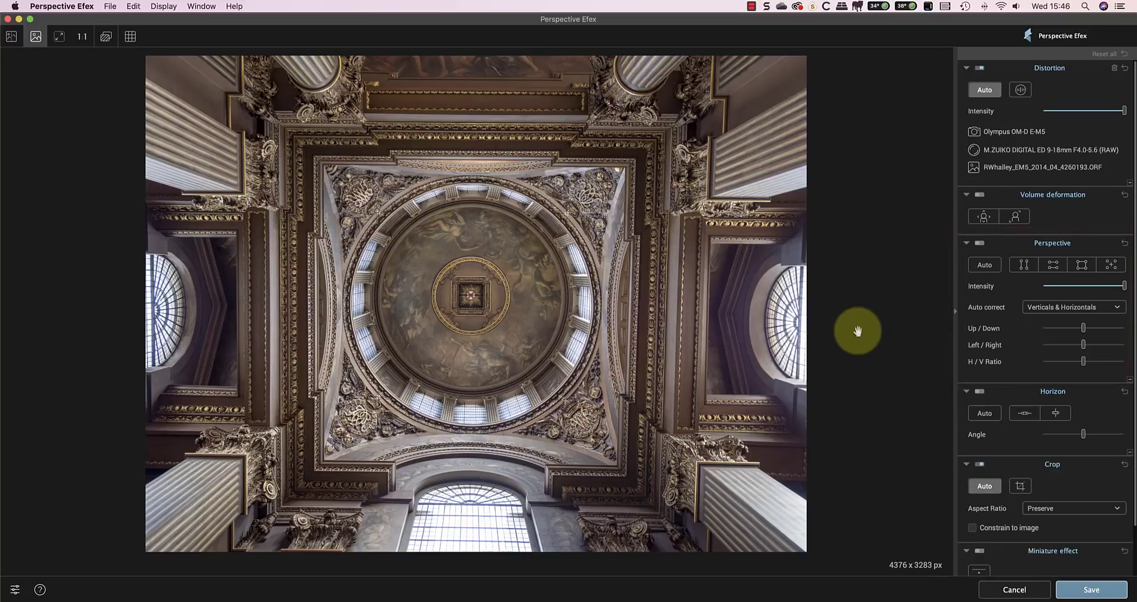
left_click(994, 265)
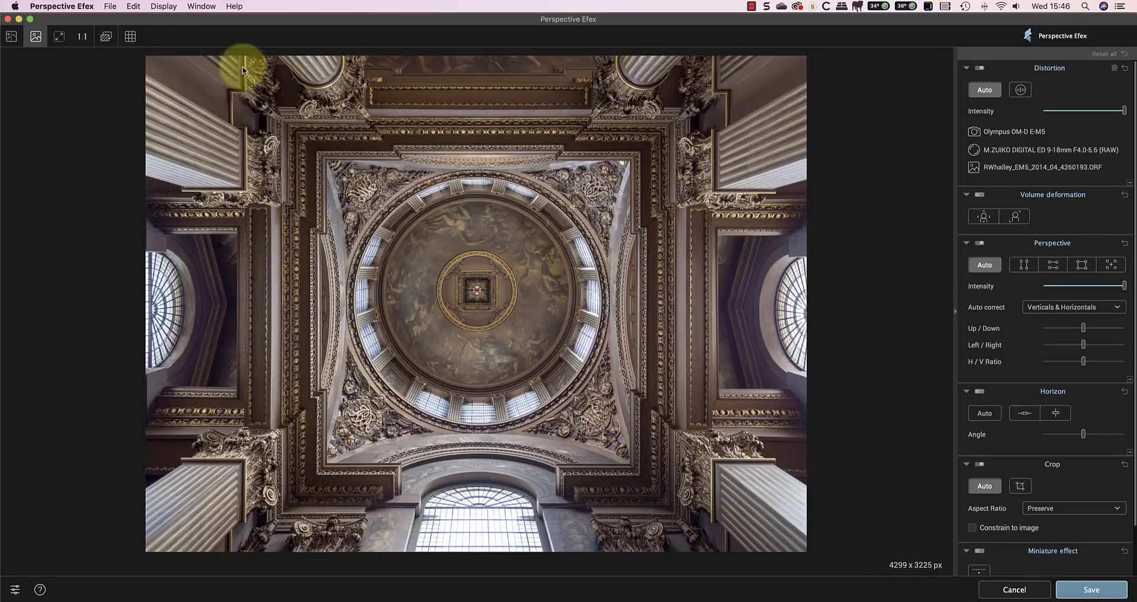
left_click(105, 39)
left_click(105, 39)
left_click(105, 39)
left_click(105, 39)
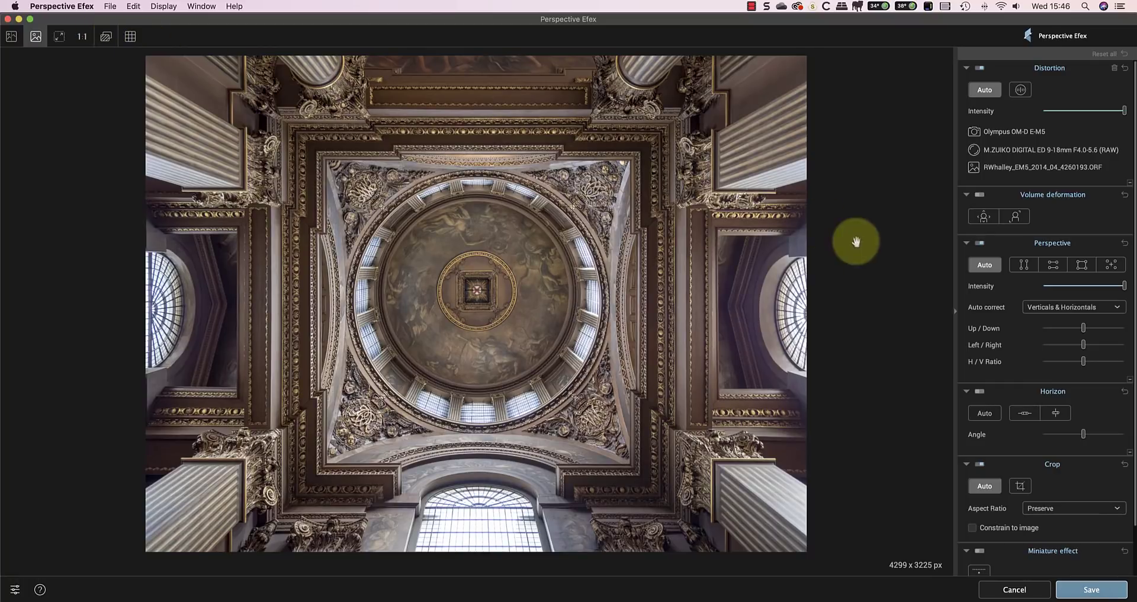
- Save the ceiling correction to Photoshop and launch Perspective Efex on the colonnade photo
left_click(1091, 589)
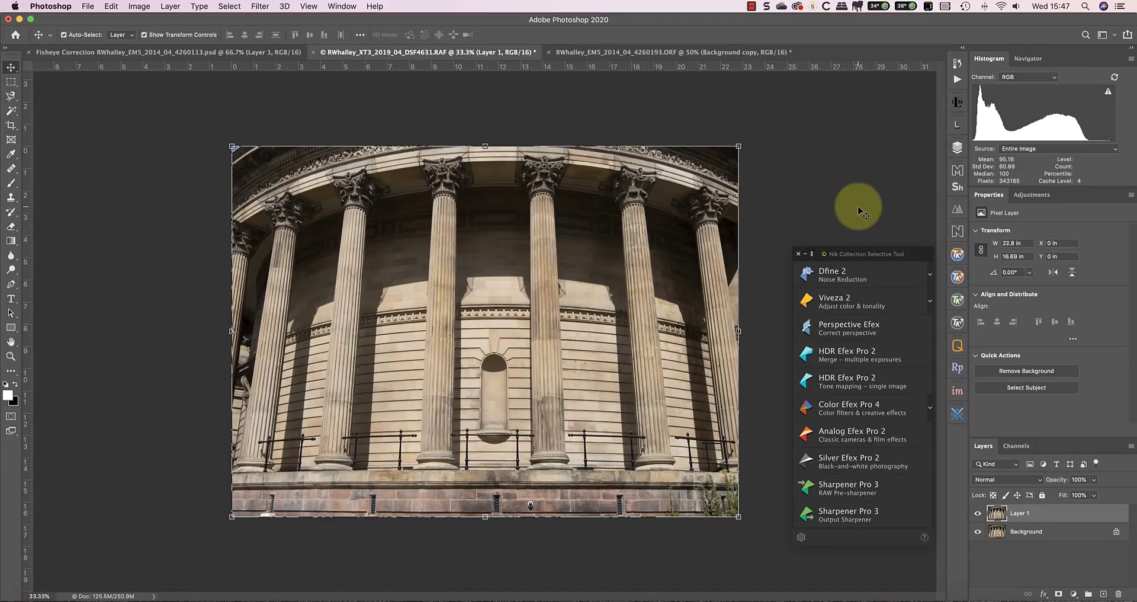
left_click(861, 330)
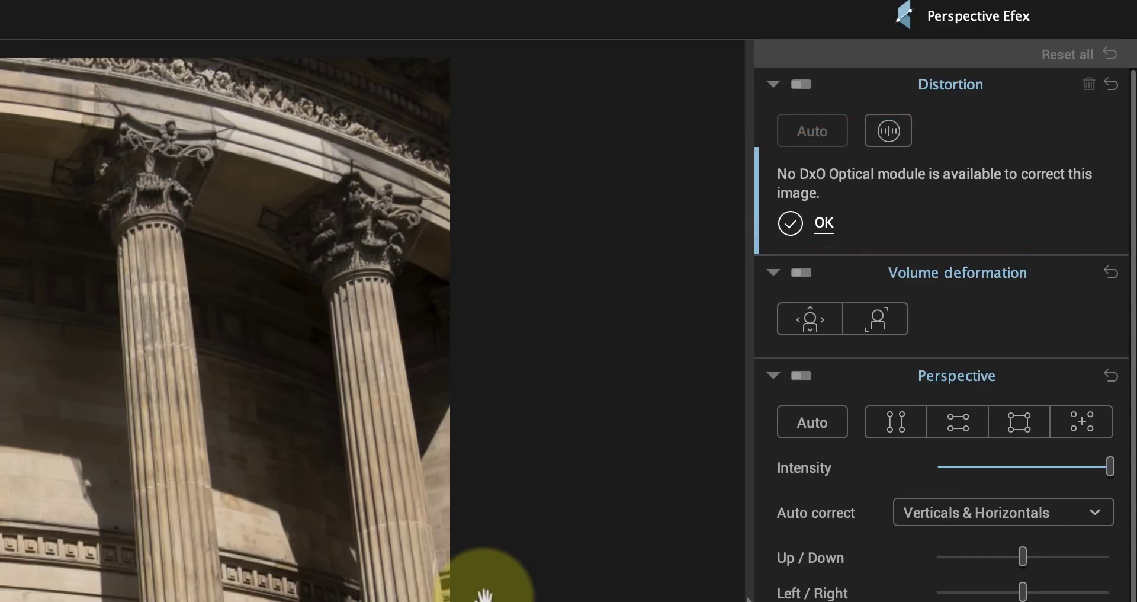
- Switch to manual Barrel distortion correction and lower its Intensity from 50 to 11
left_click(897, 123)
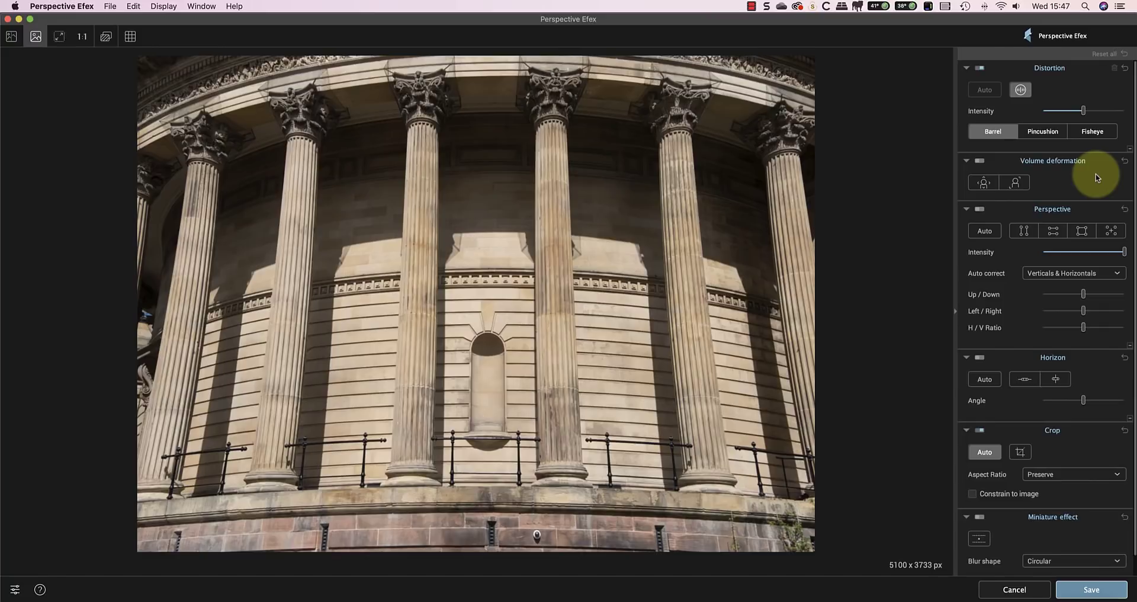
mouse_move(1084, 109)
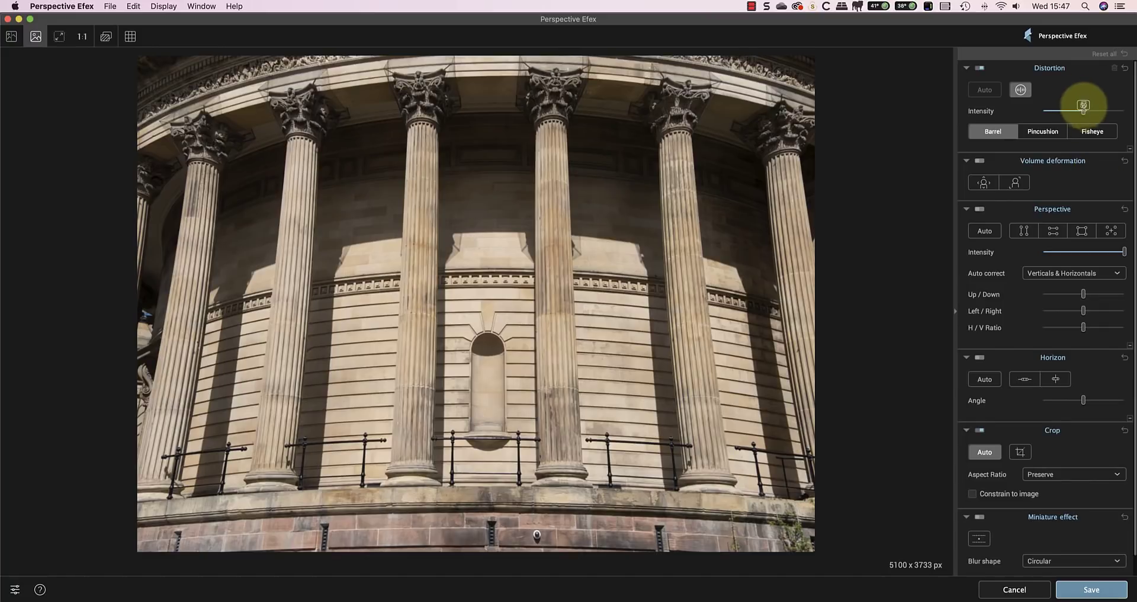
left_click_drag(1085, 112, 1051, 115)
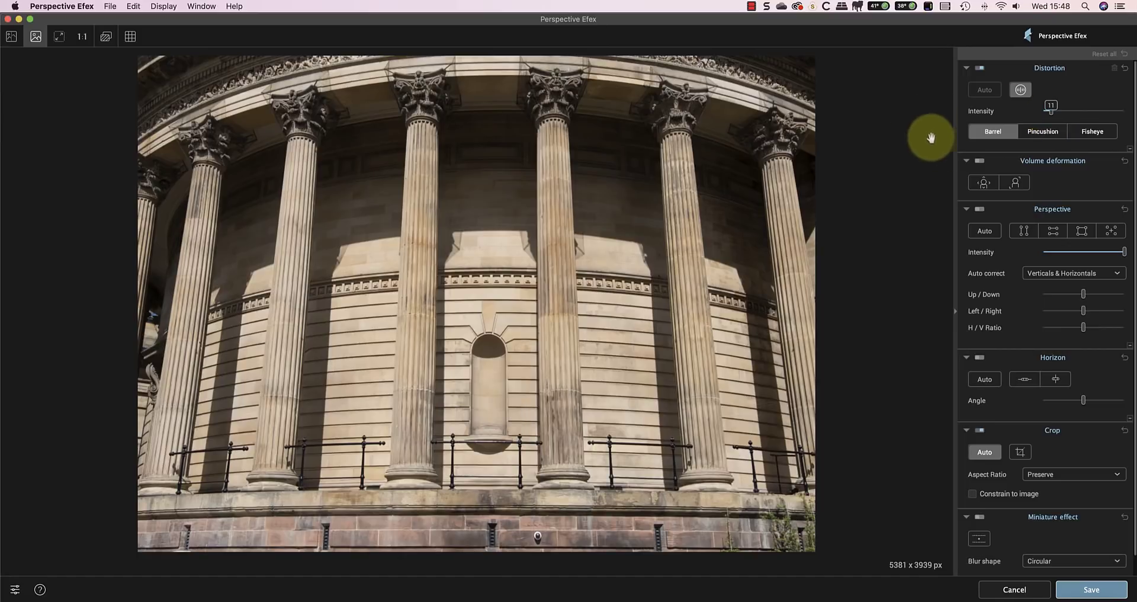
- Auto-correct the colonnade's verticals and horizontals, lower Intensity to 72, and tweak the Up/Down tilt
left_click(984, 231)
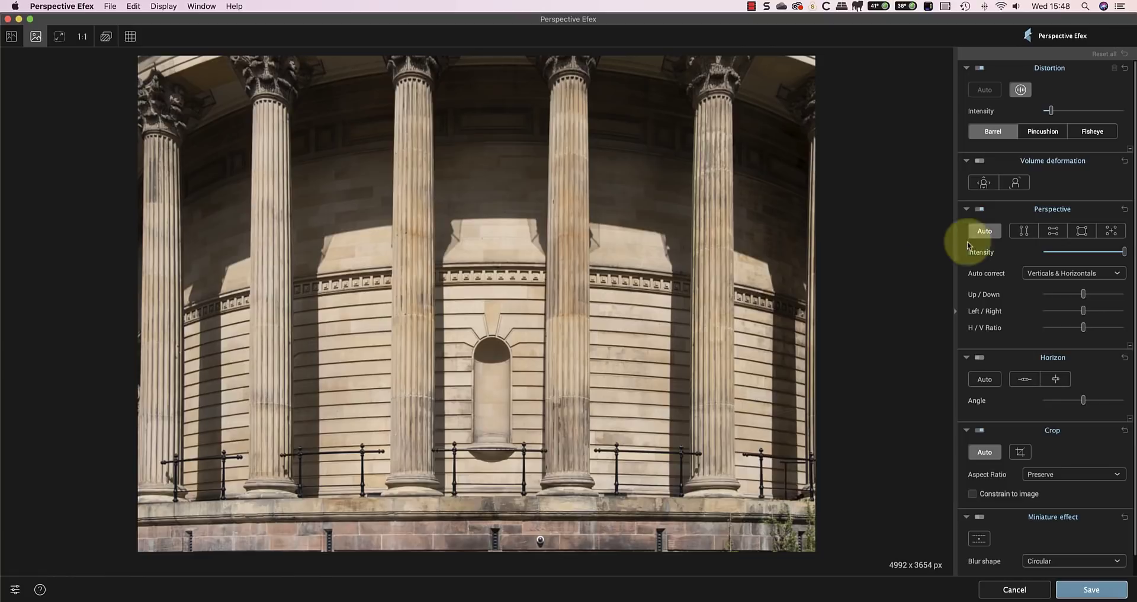
left_click_drag(1124, 252, 1103, 259)
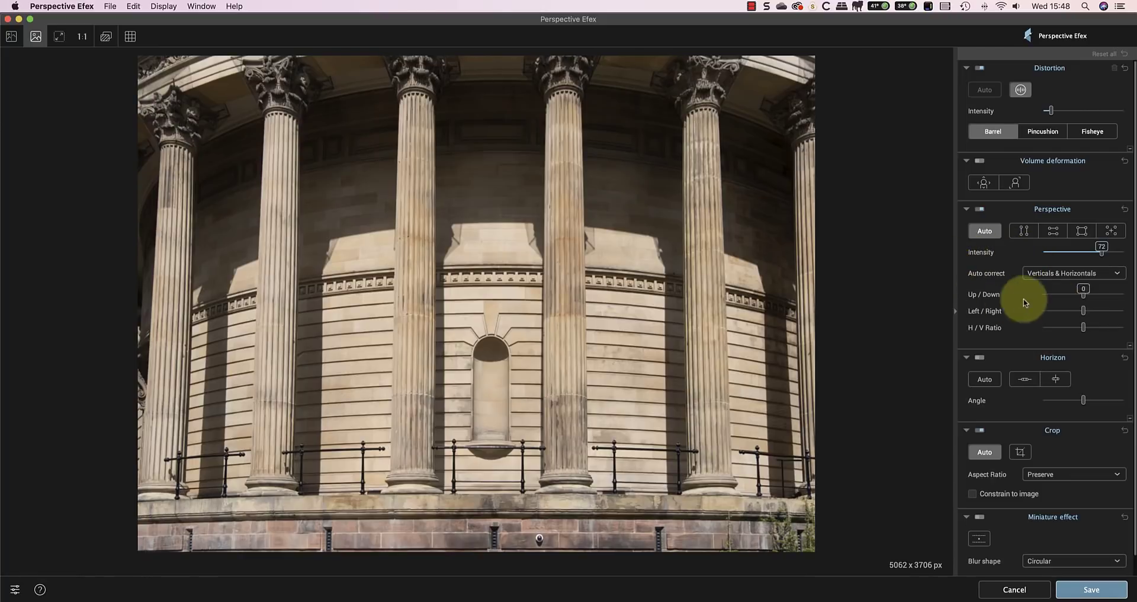
mouse_move(1083, 294)
left_mouse_down()
mouse_move(1094, 299)
mouse_move(1068, 299)
mouse_move(1083, 296)
left_mouse_up()
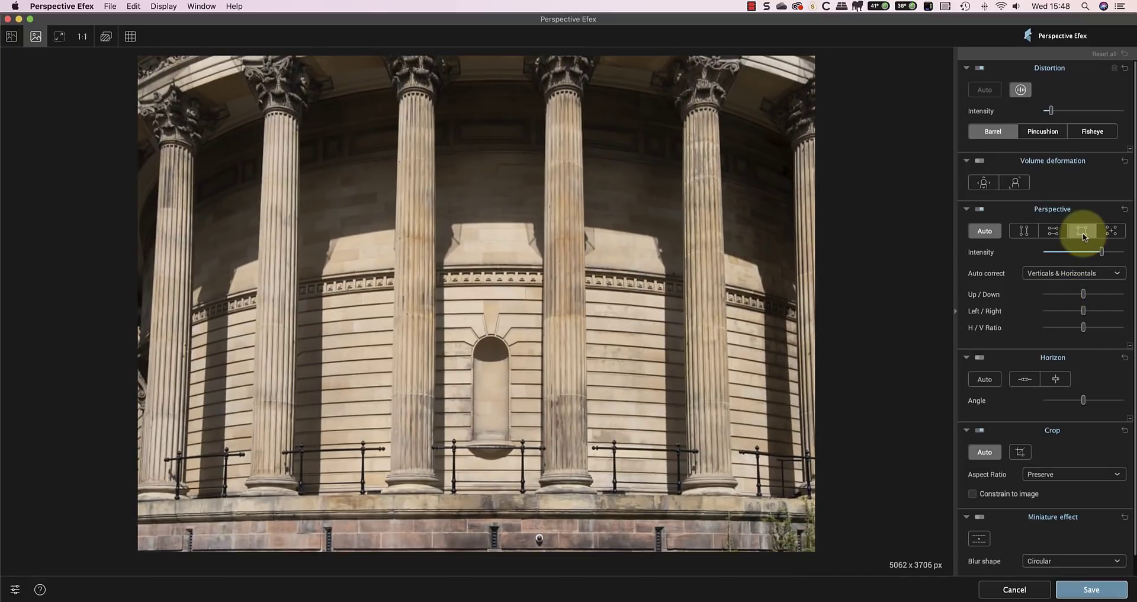
- Align a four-point rectangle guide to two inner columns and preview the correction
left_click(1083, 233)
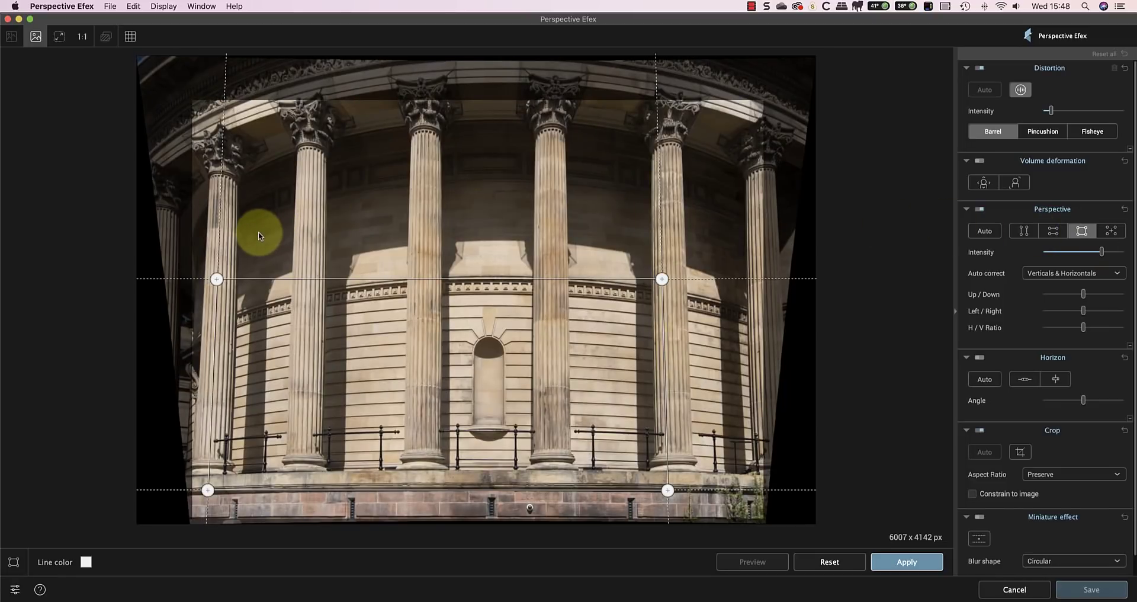
left_click(215, 279)
left_click(752, 571)
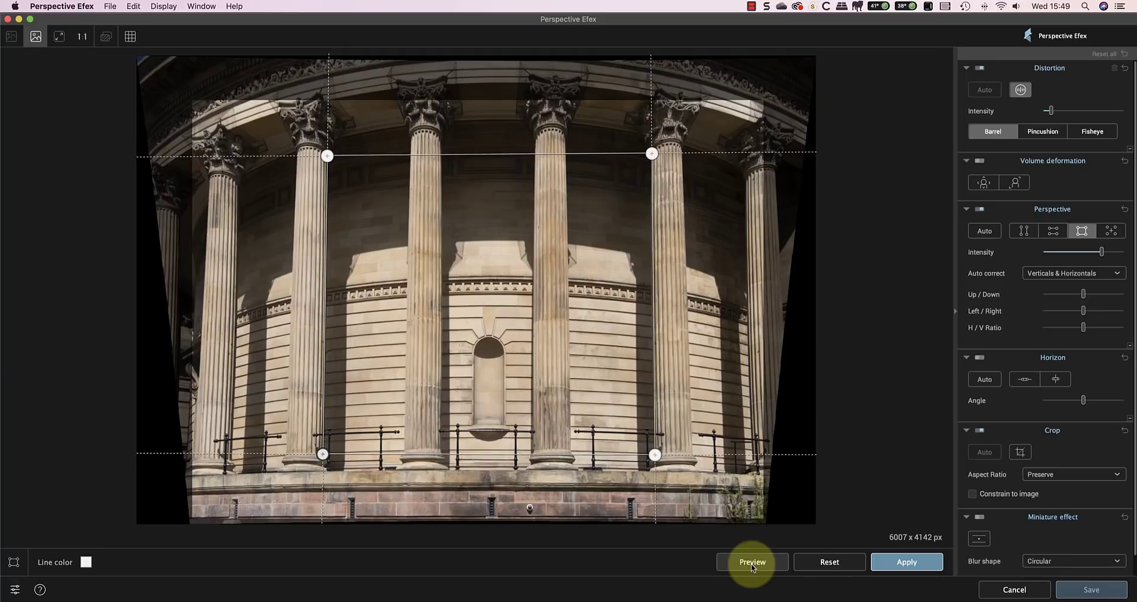
left_click(752, 563)
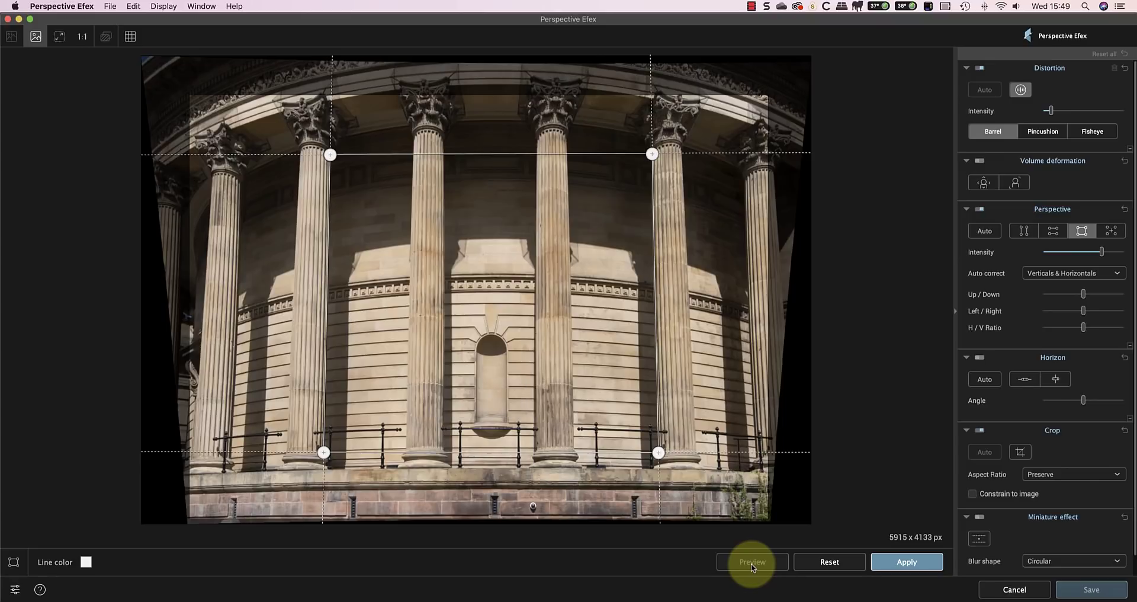
- Apply the four-point correction, then crop Unconstrained by adjusting the bottom, top and left edges
left_click(895, 559)
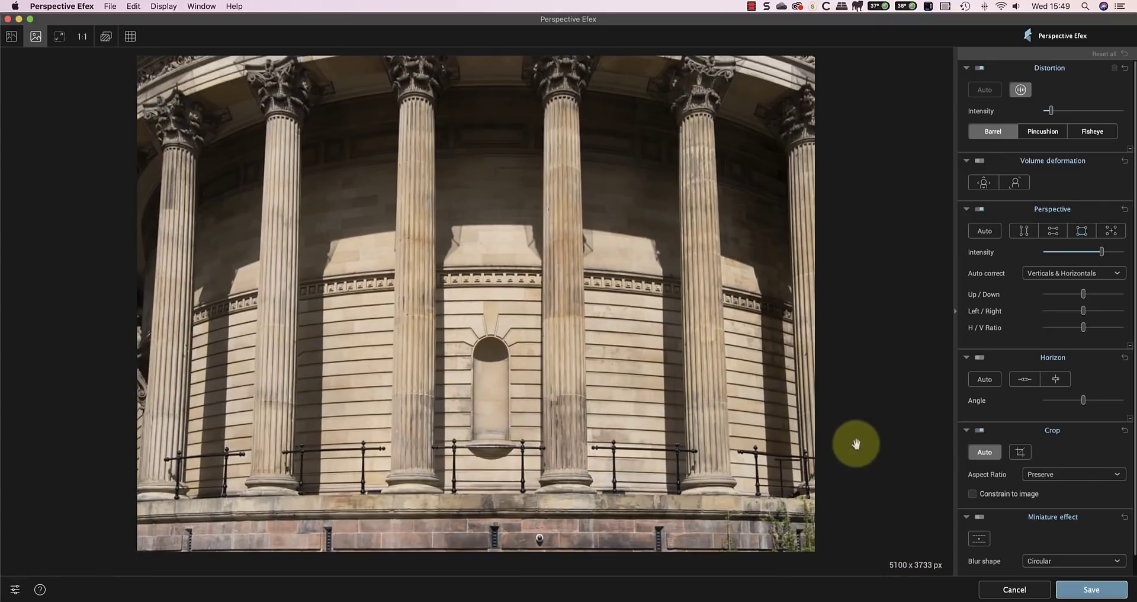
left_click(1113, 475)
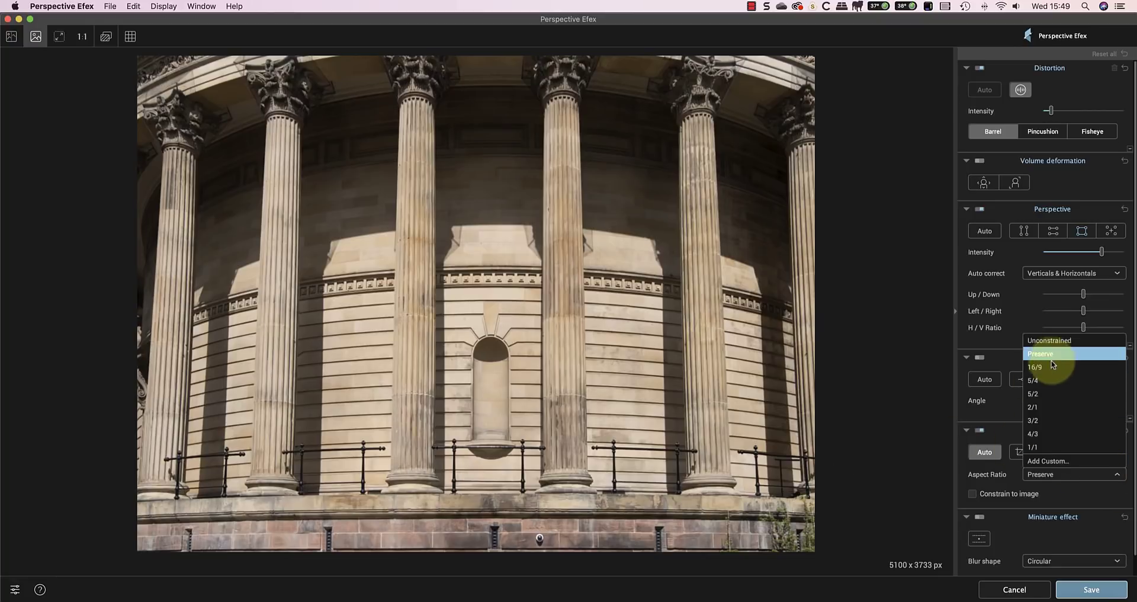
left_click(1054, 340)
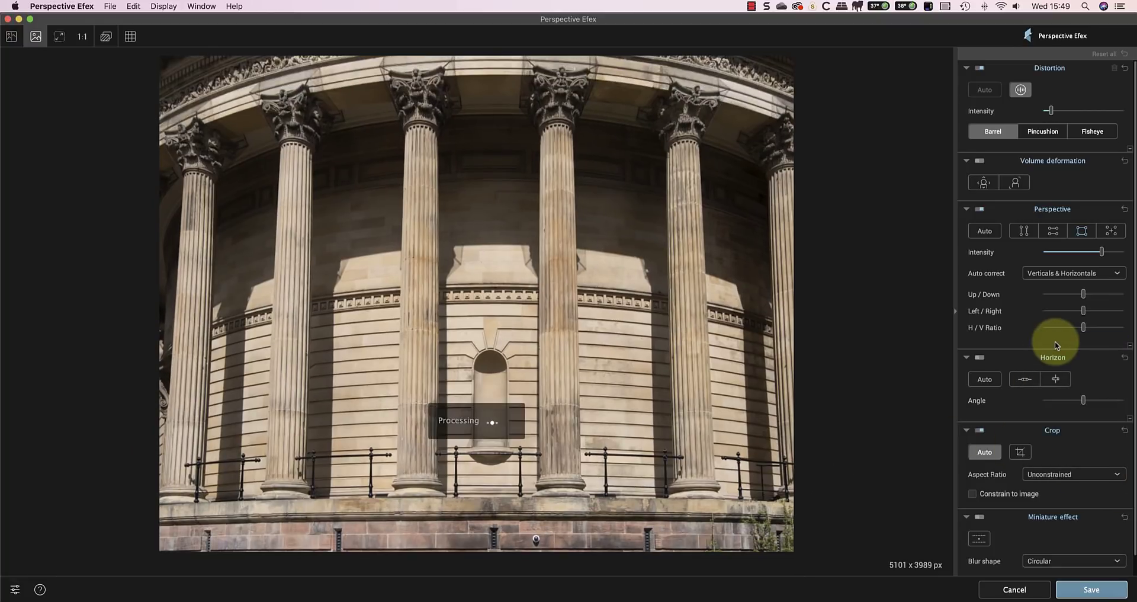
left_click(1020, 453)
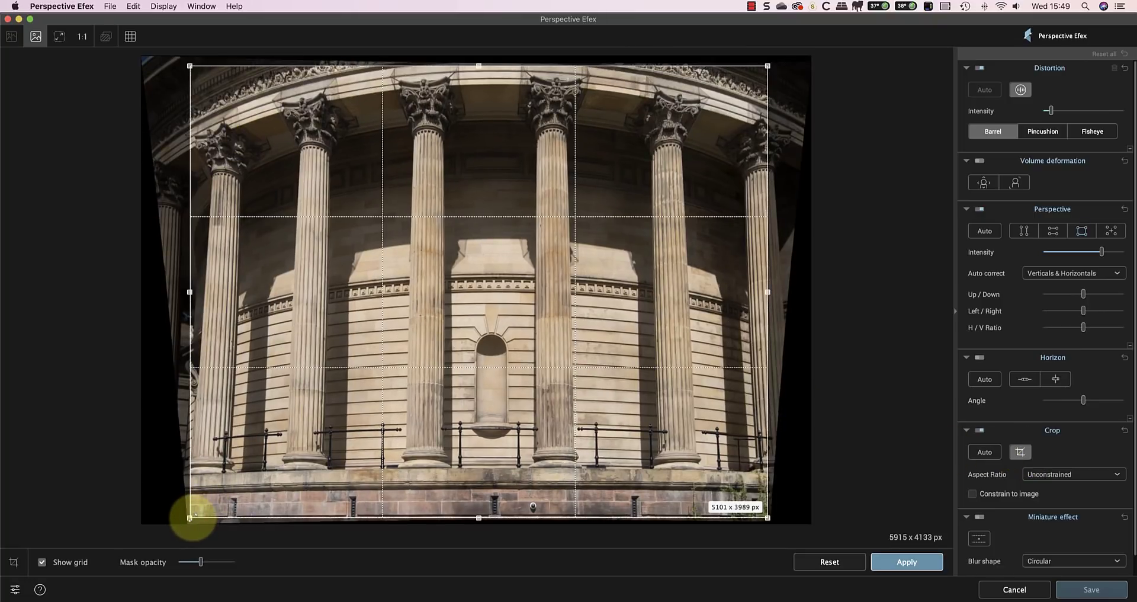
left_click_drag(189, 518, 190, 491)
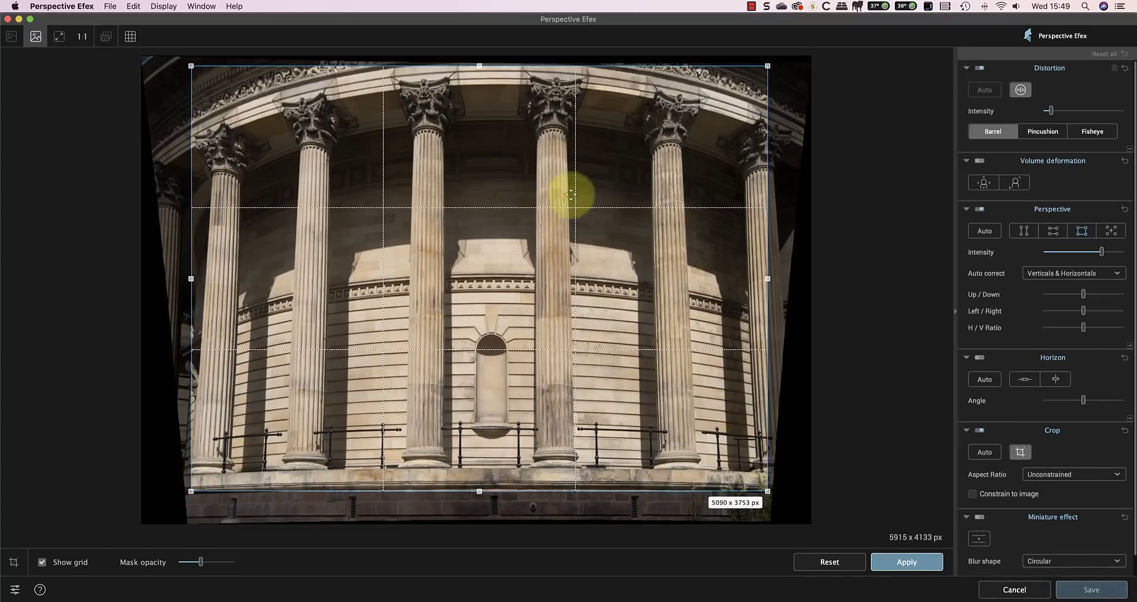
mouse_move(478, 66)
left_mouse_down()
mouse_move(474, 48)
mouse_move(475, 60)
left_mouse_up()
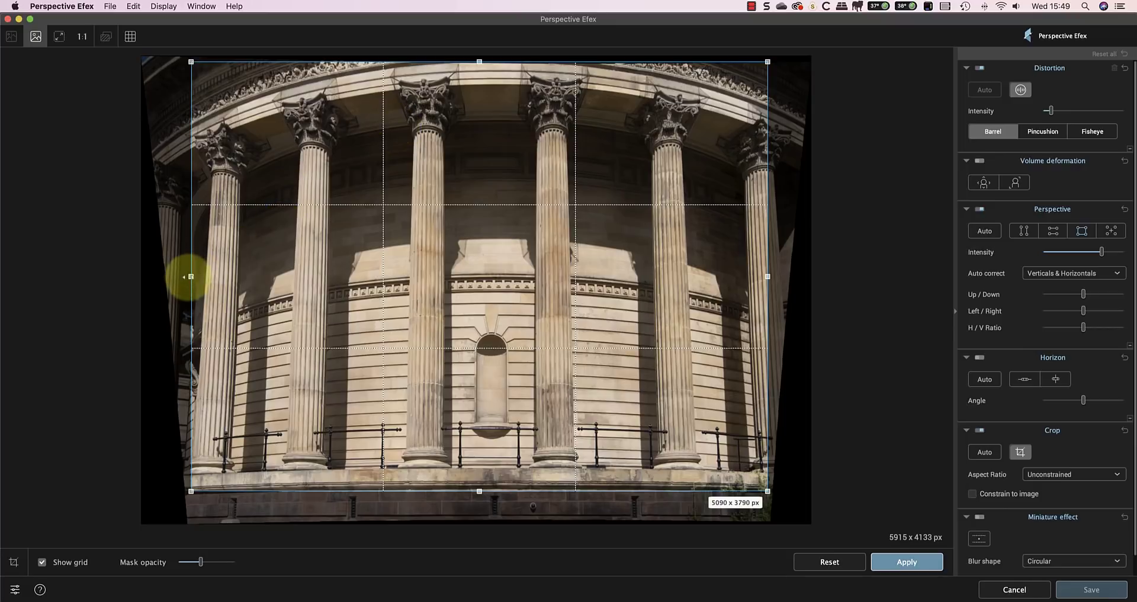
left_click_drag(190, 276, 214, 276)
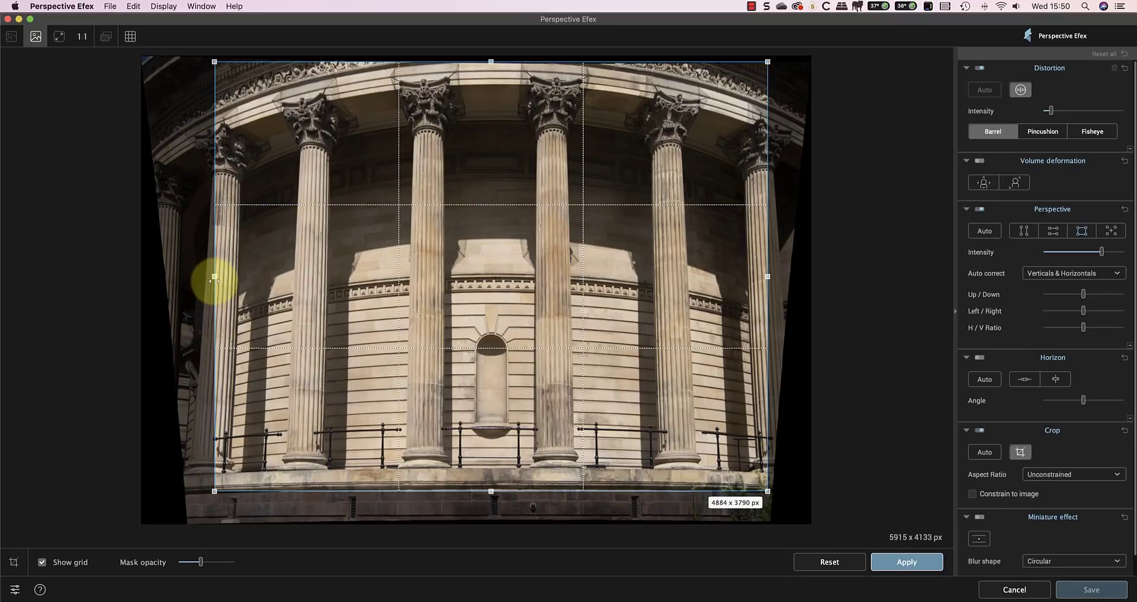
- Apply the 4884 x 3790 px crop, compare with the original, and save to Photoshop
left_click(921, 563)
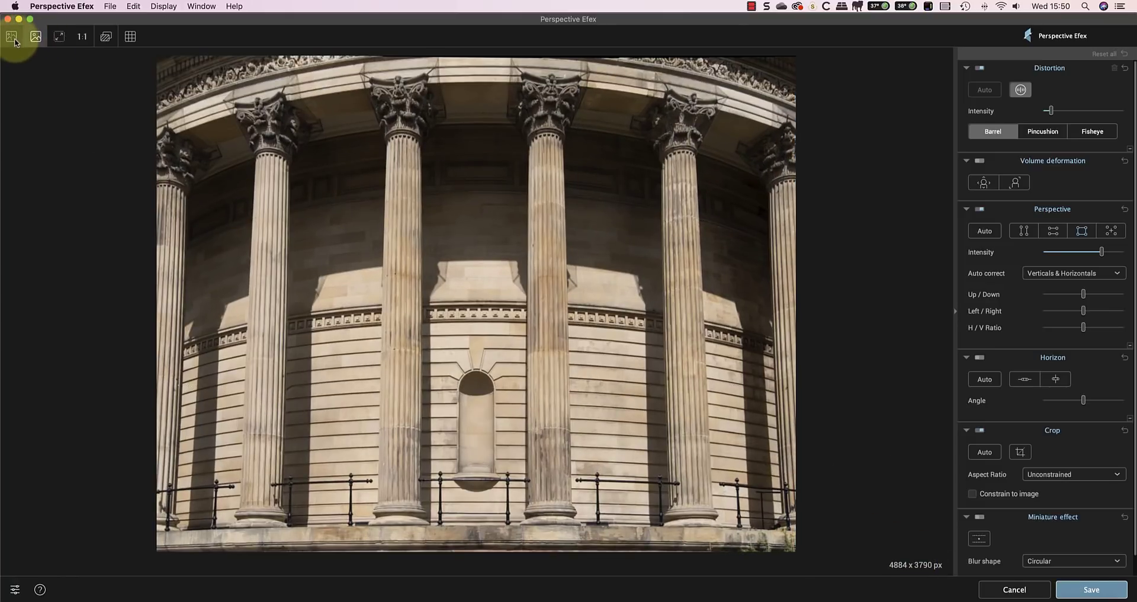
left_click(106, 37)
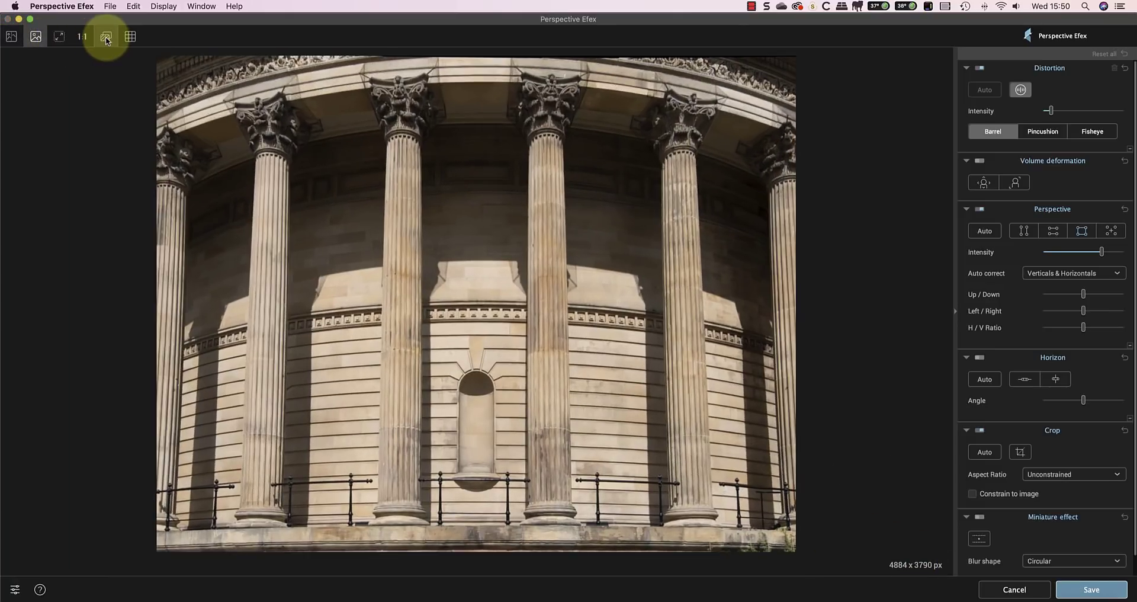
left_click(106, 37)
left_click(106, 37)
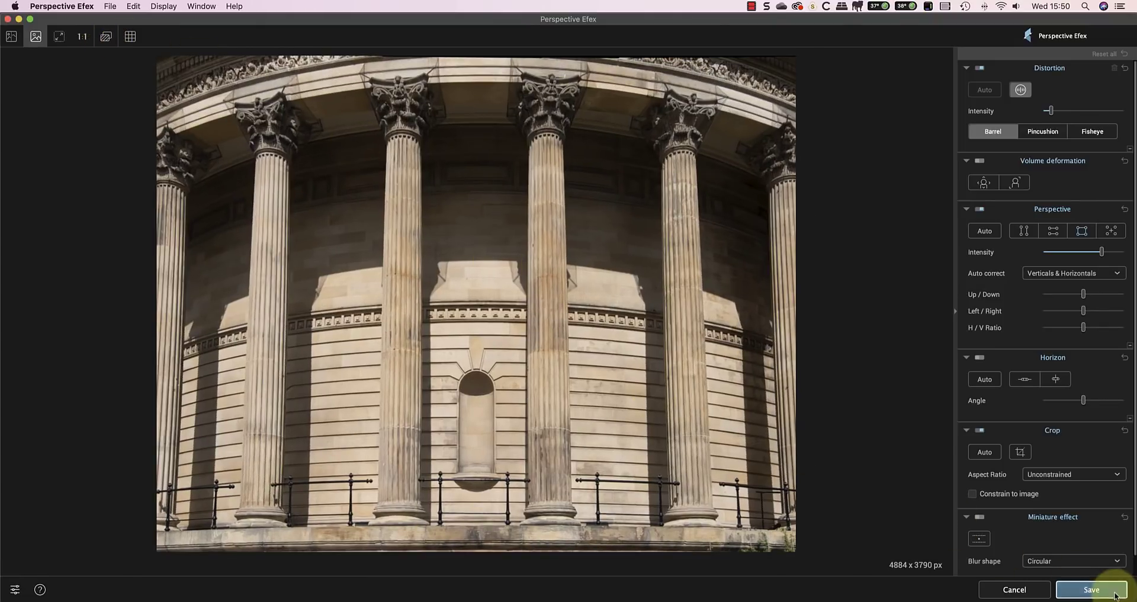
left_click(1092, 589)
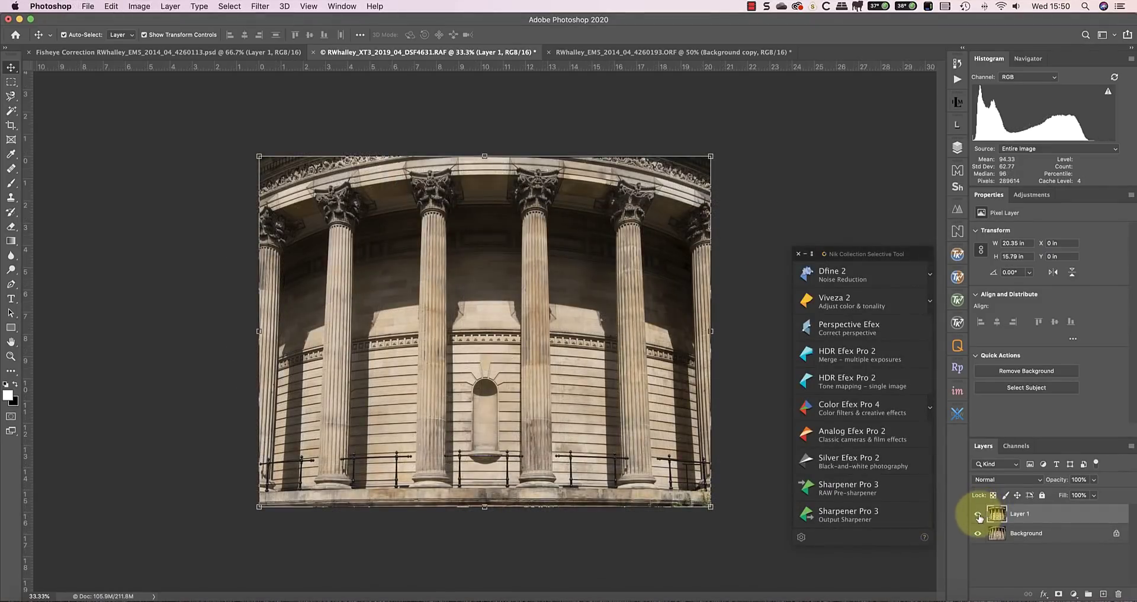
- Compare Layer 1 with the original, first for the colonnade, then for the fisheye street scene
left_click(978, 514)
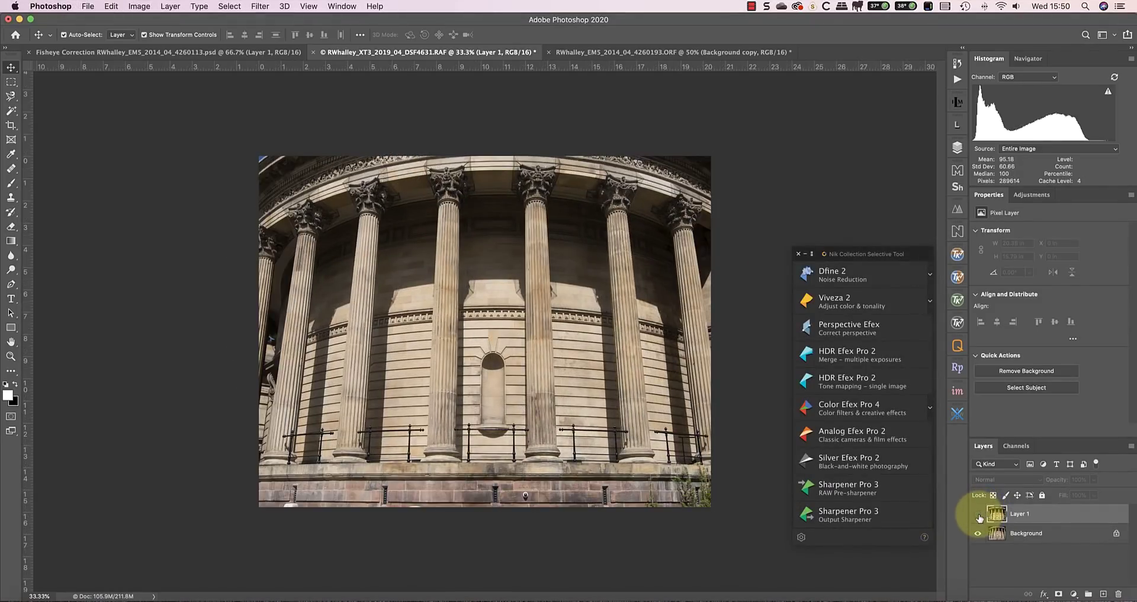
left_click(978, 515)
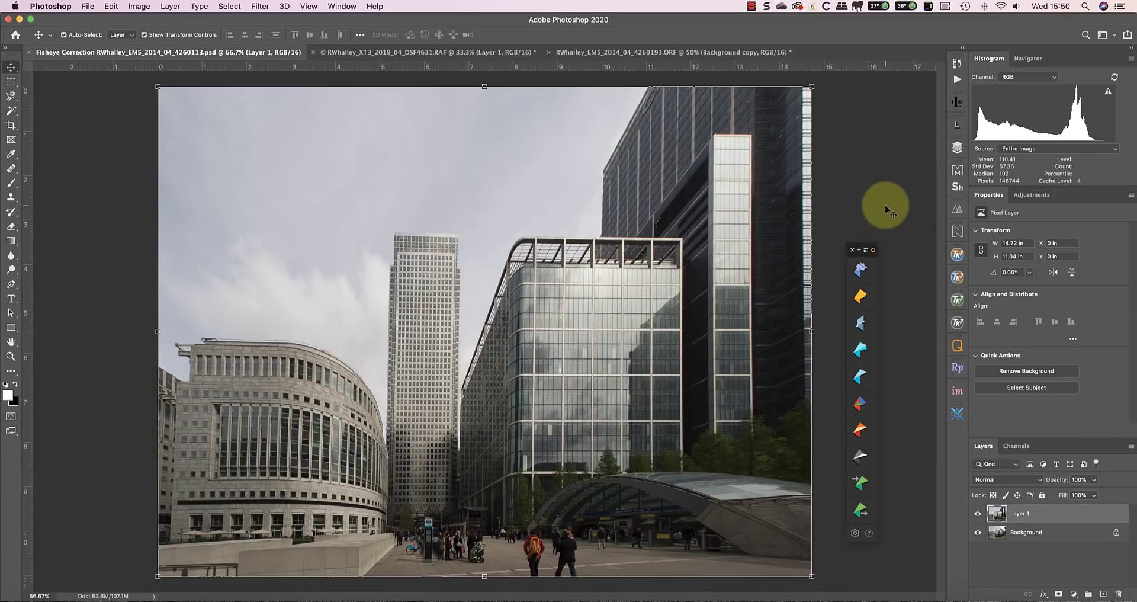
left_click(979, 514)
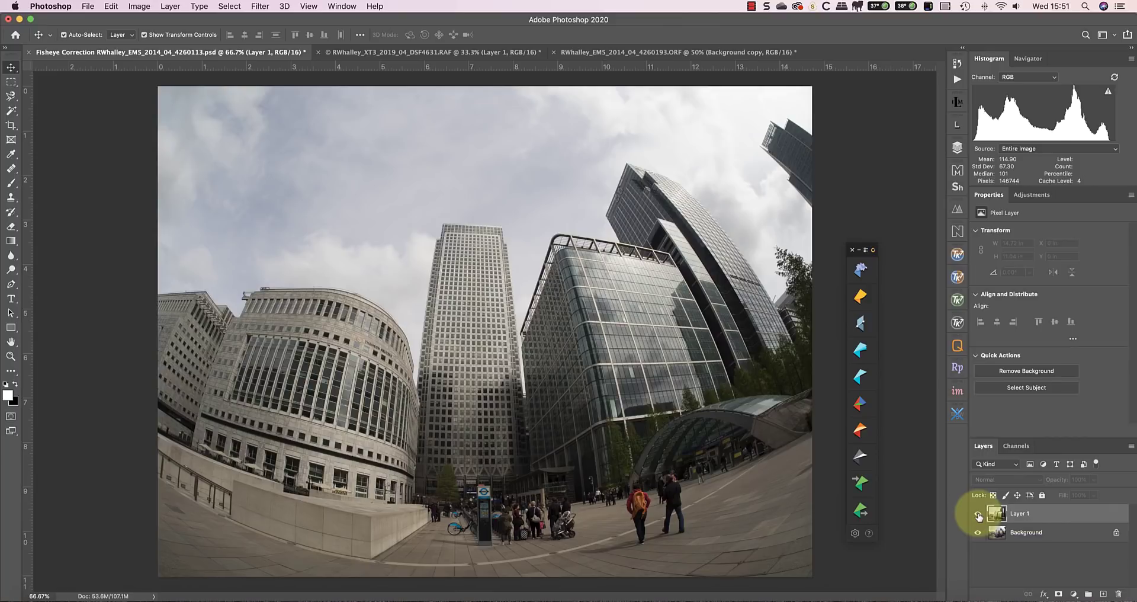
left_click(978, 513)
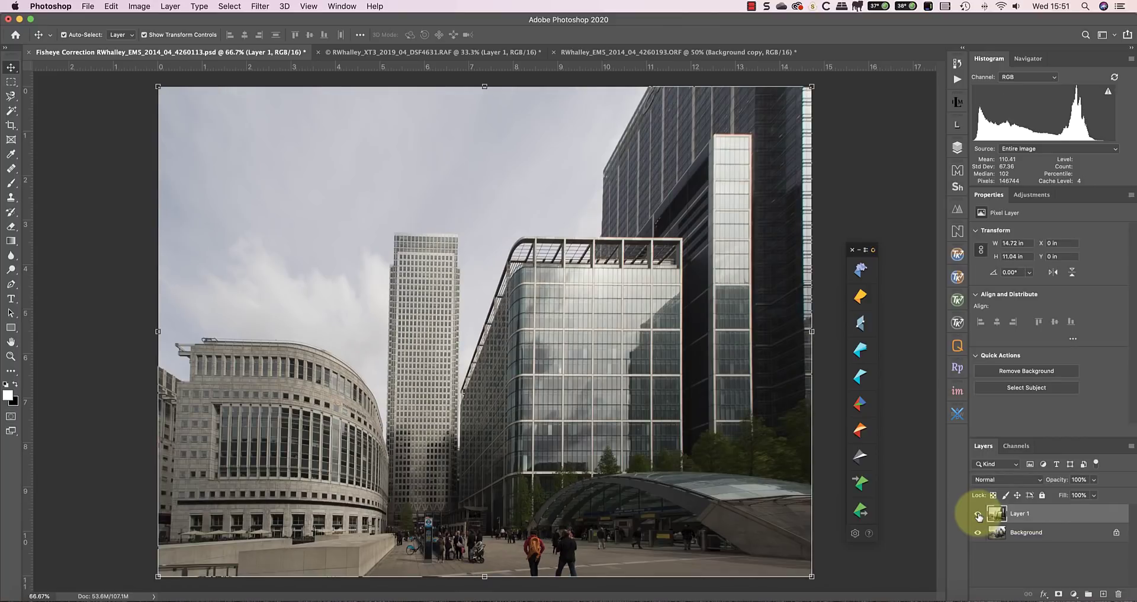